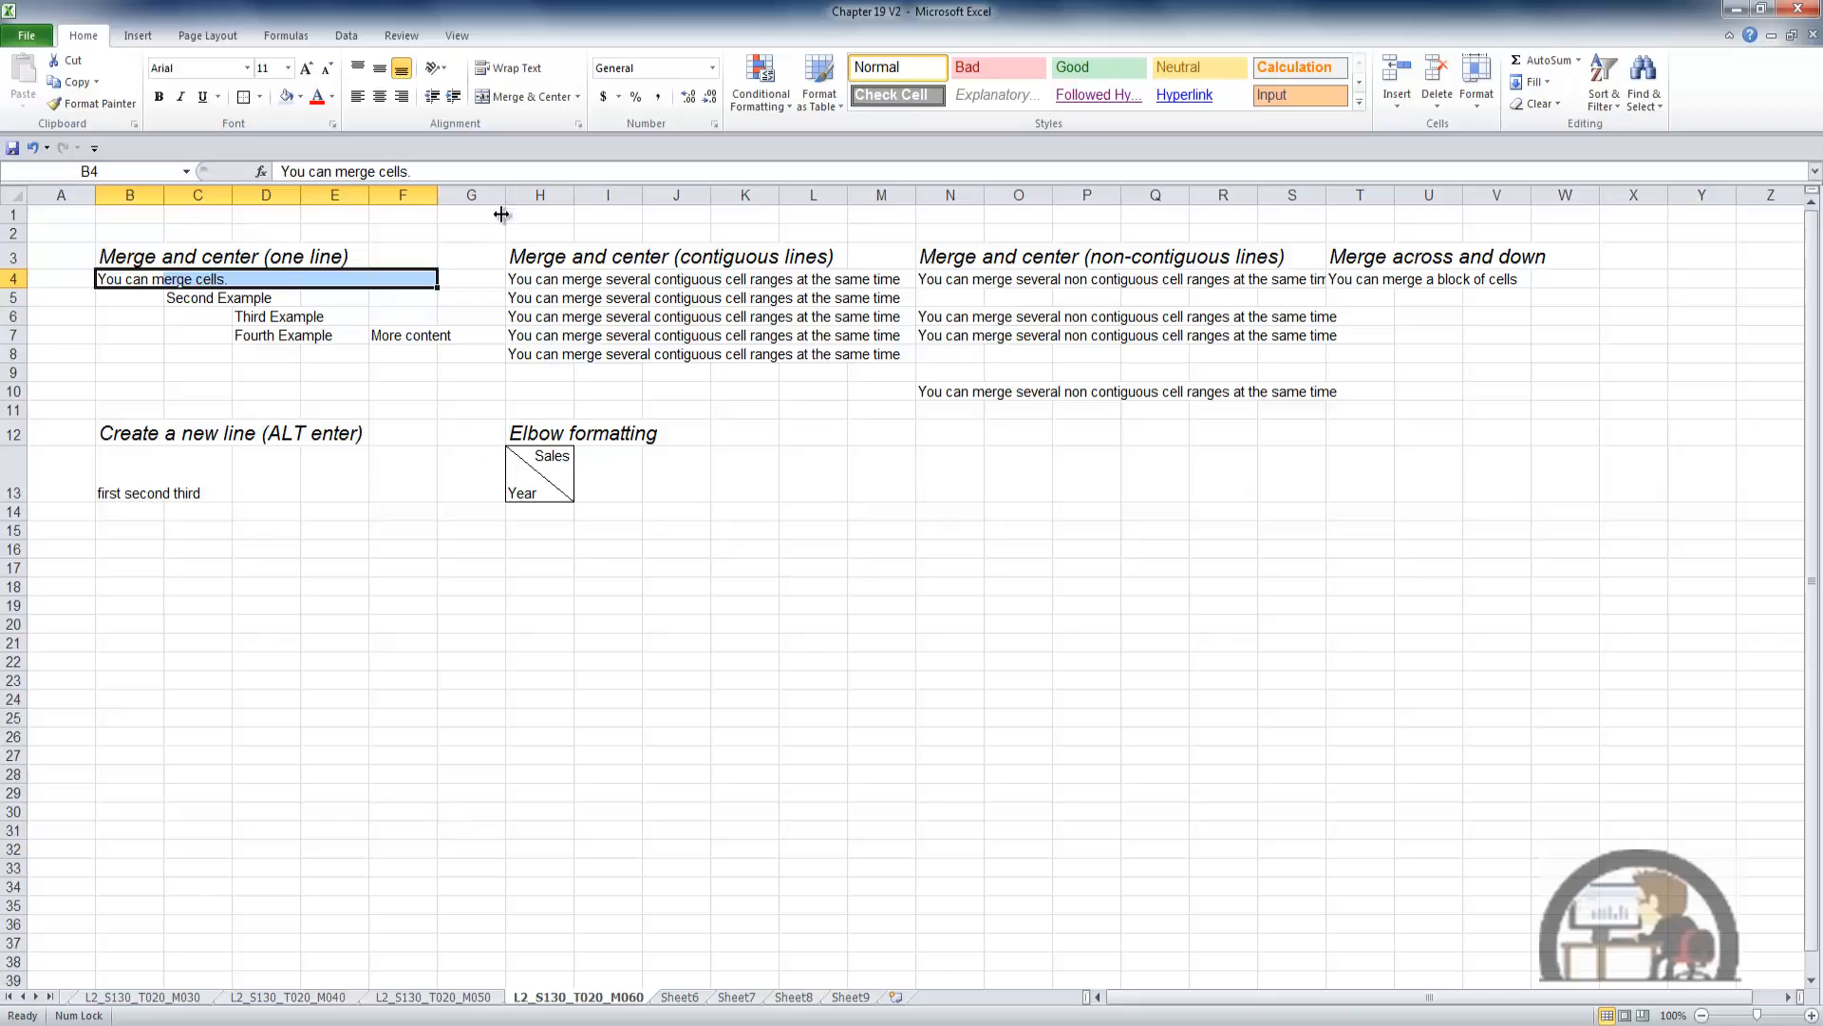
Merge and center the first example across B4:F4, and check the merged cell by going to C4 and reselecting it.
left_click(529, 99)
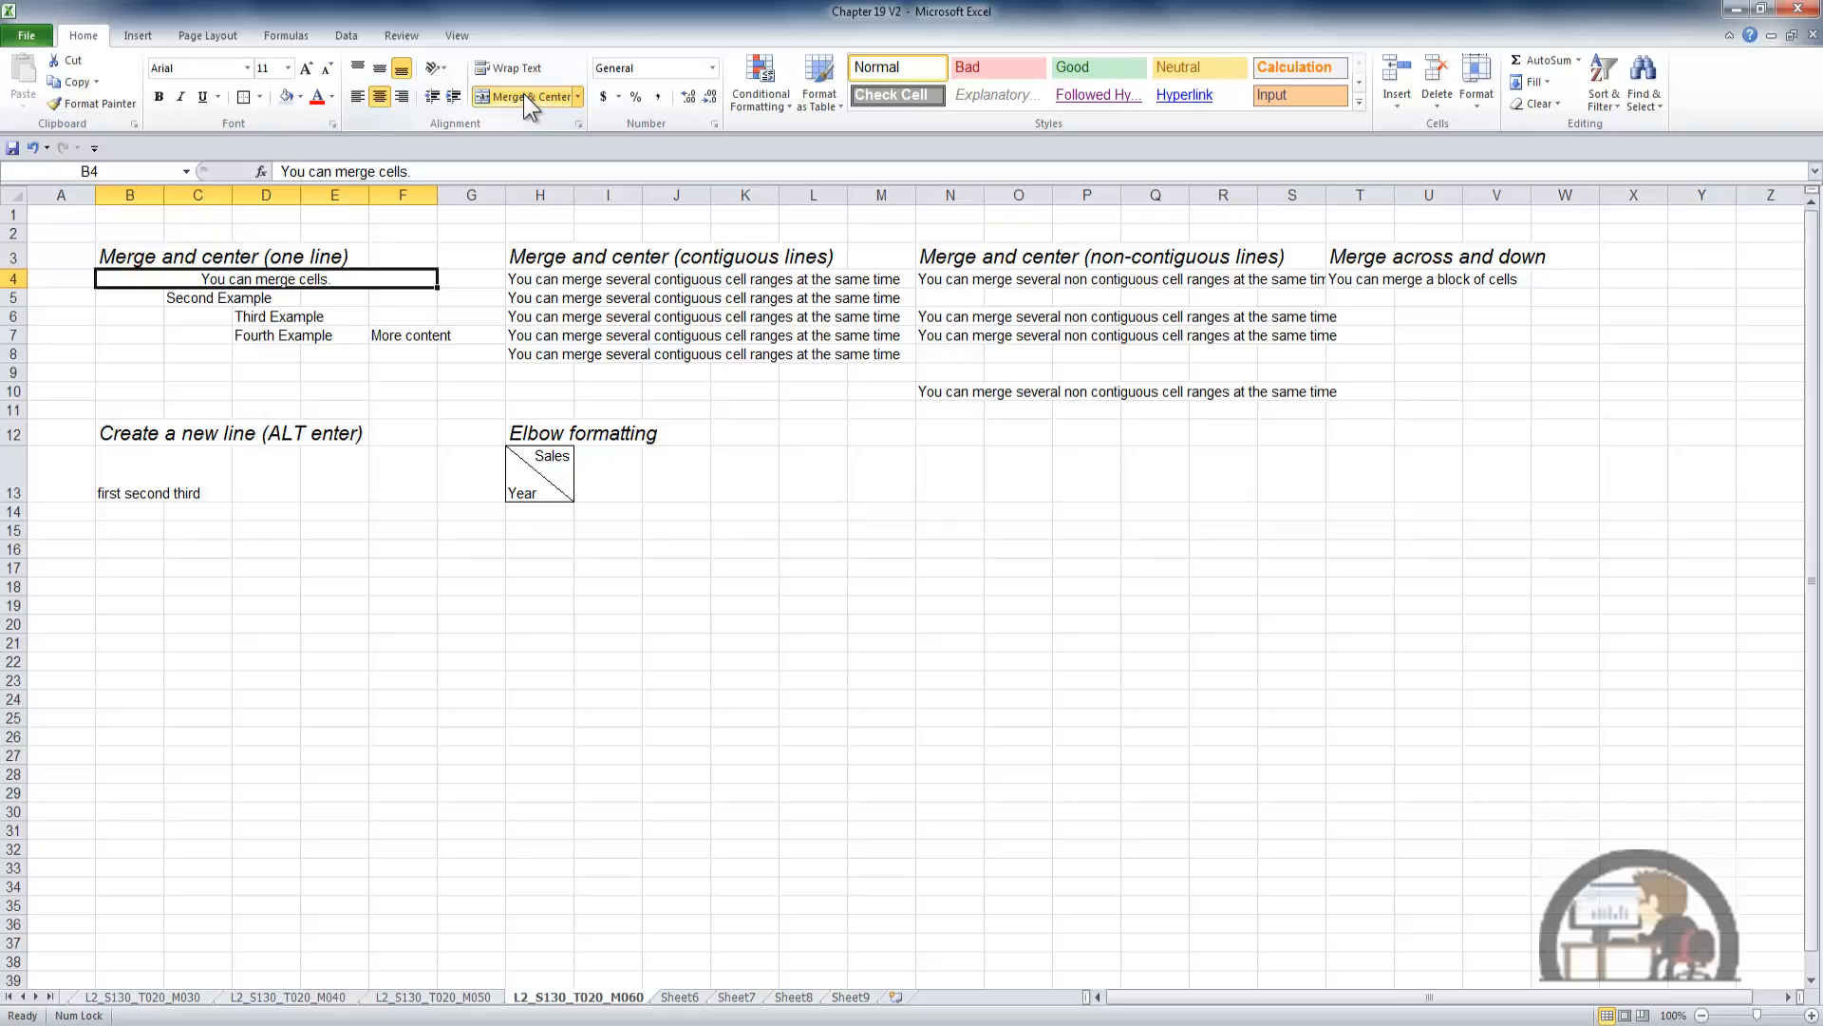
left_click(148, 171)
type("C4")
key("Return")
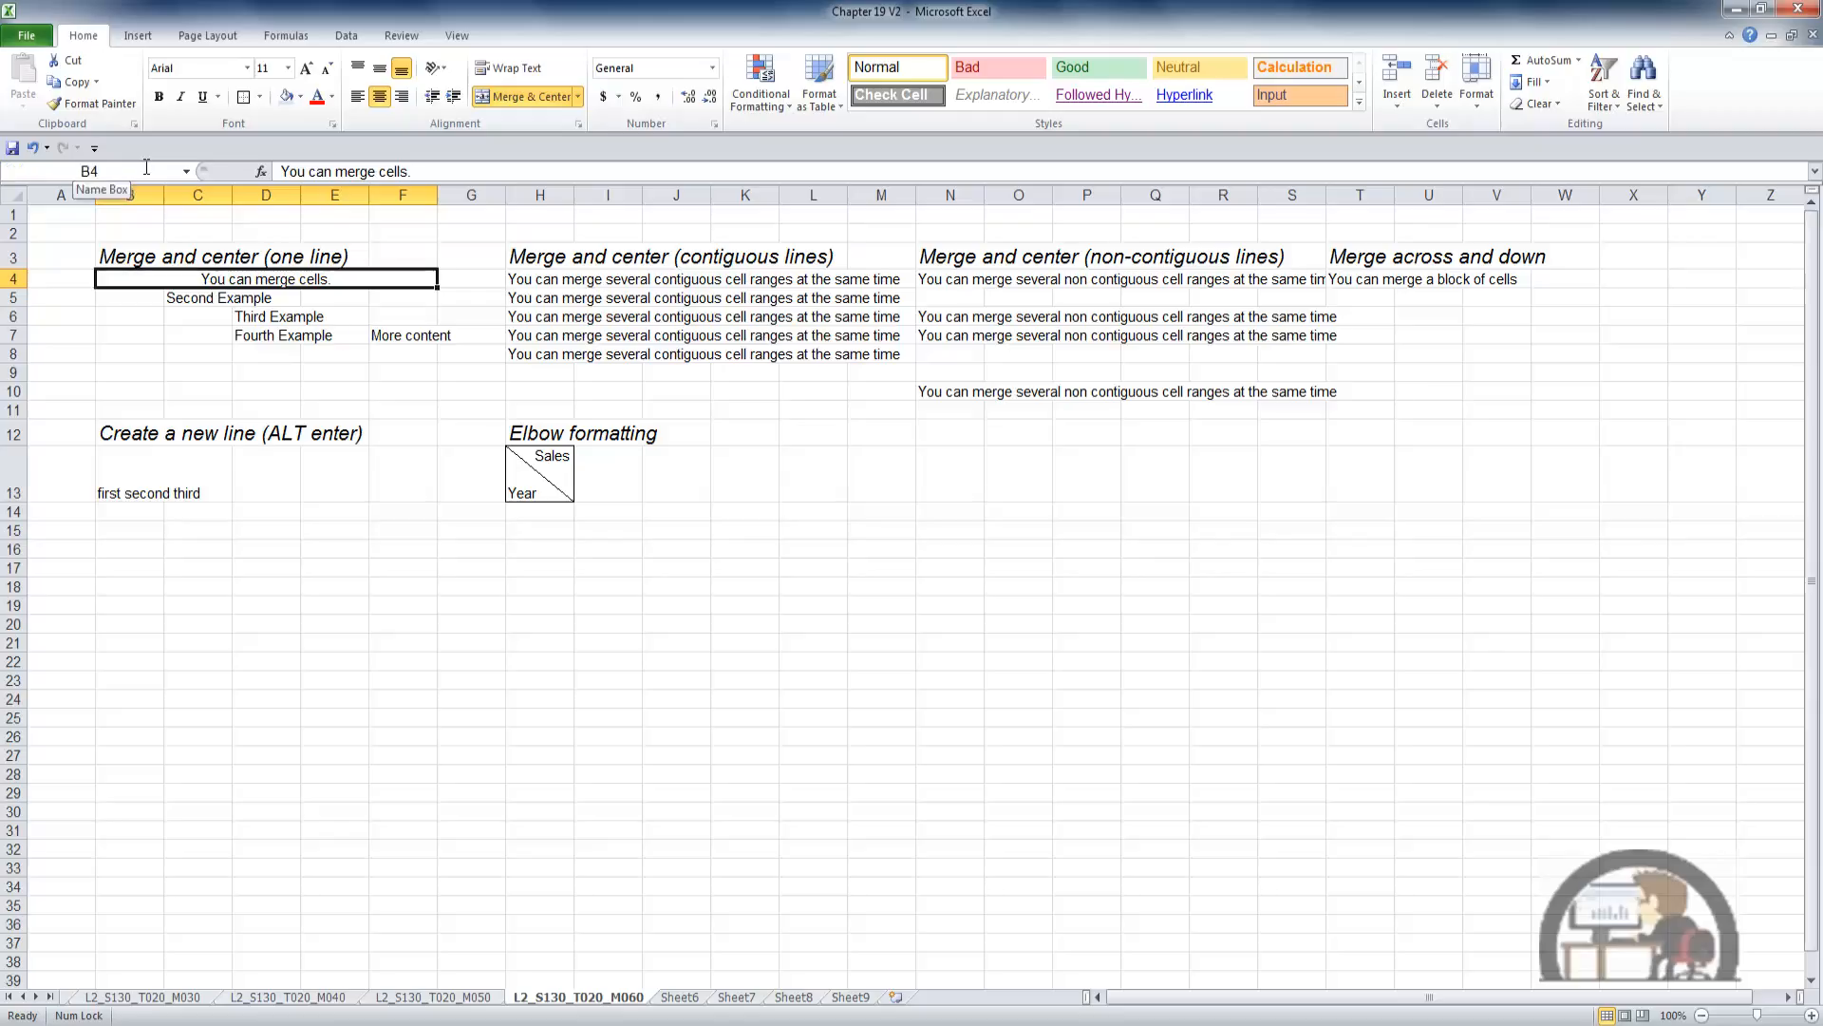
left_click(76, 234)
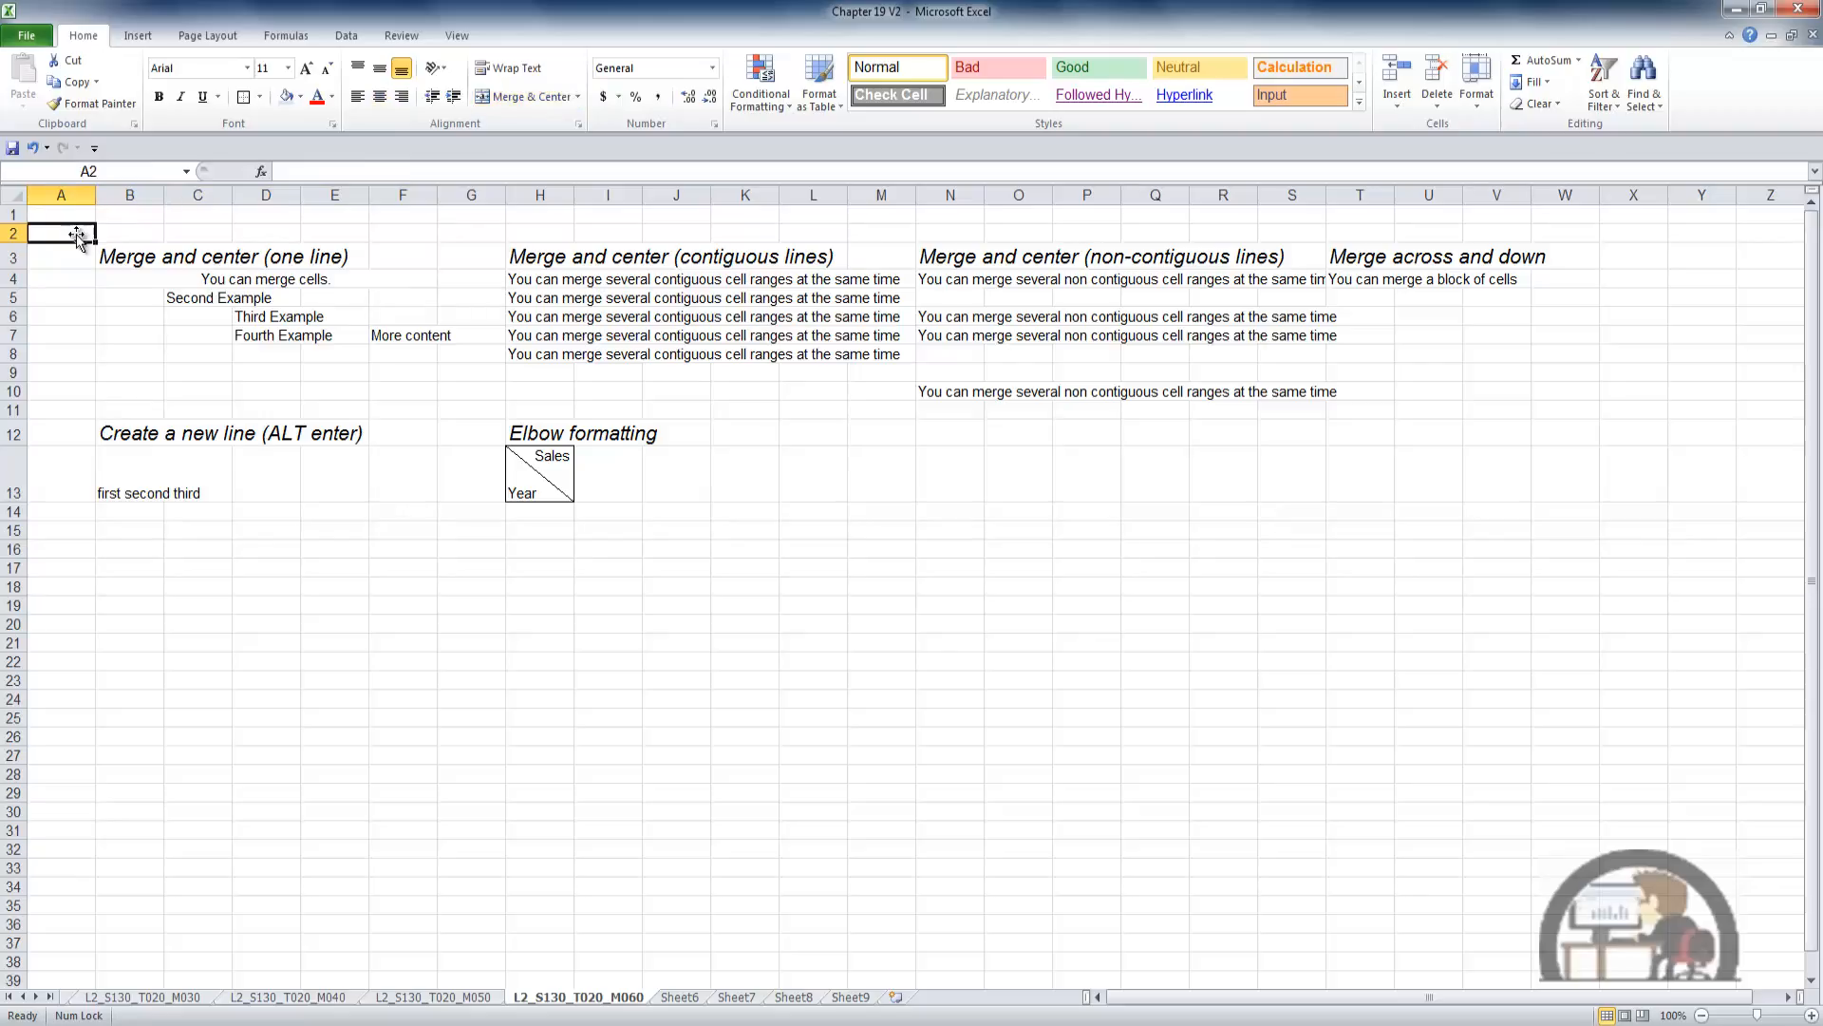
left_click(131, 281)
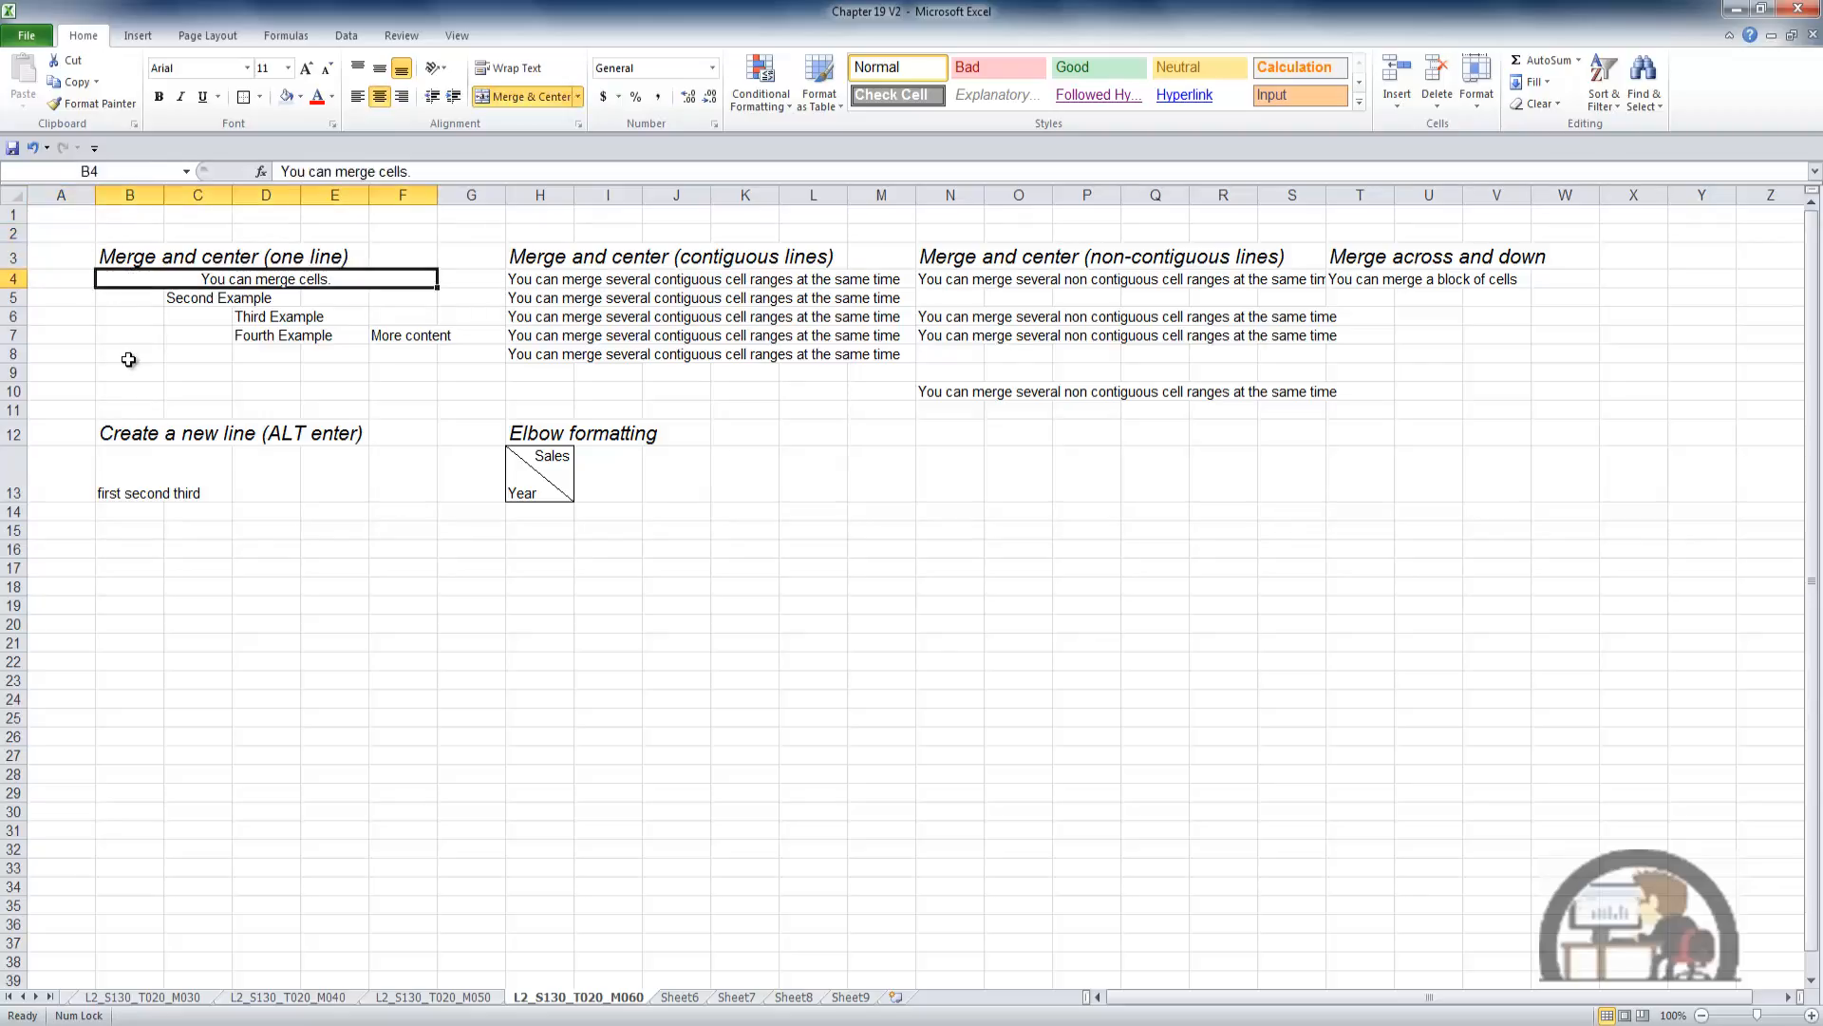
Merge and center the "Second Example" row across cells B5:F5.
key("Down")
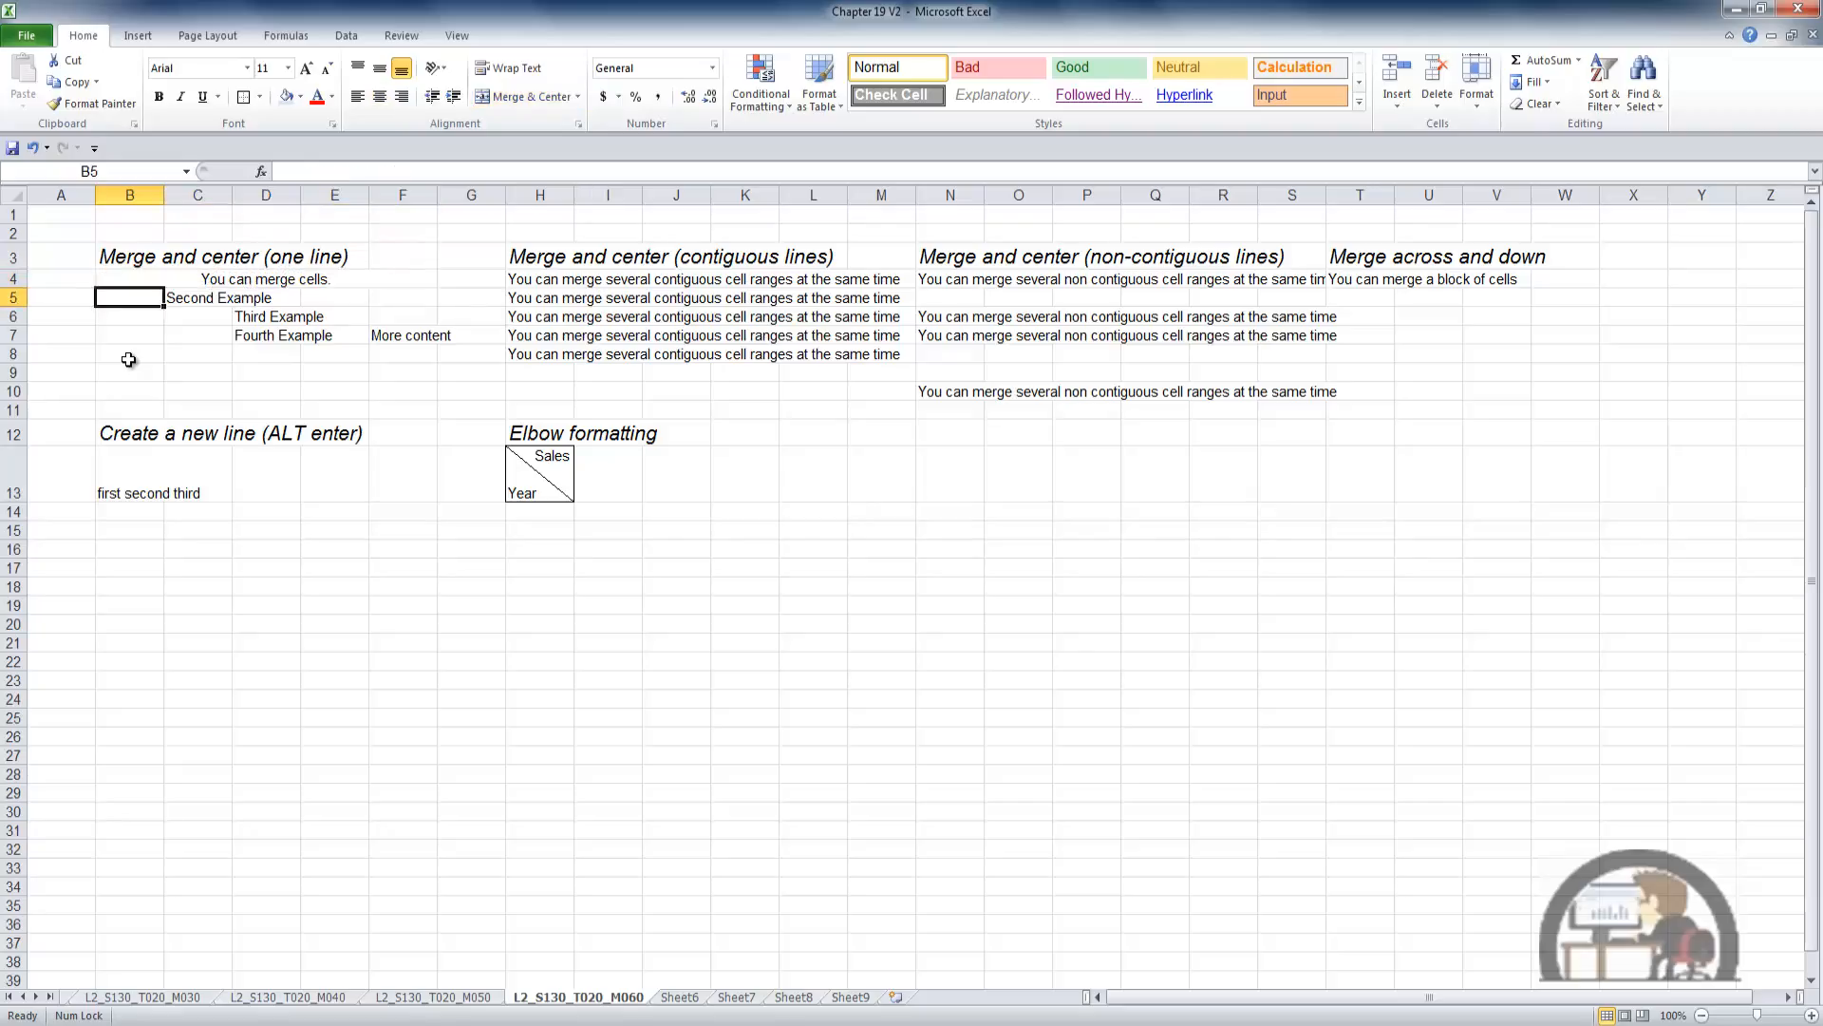
key("shift+Right")
key("shift+Right")
key("shift+Right")
key("shift+Right")
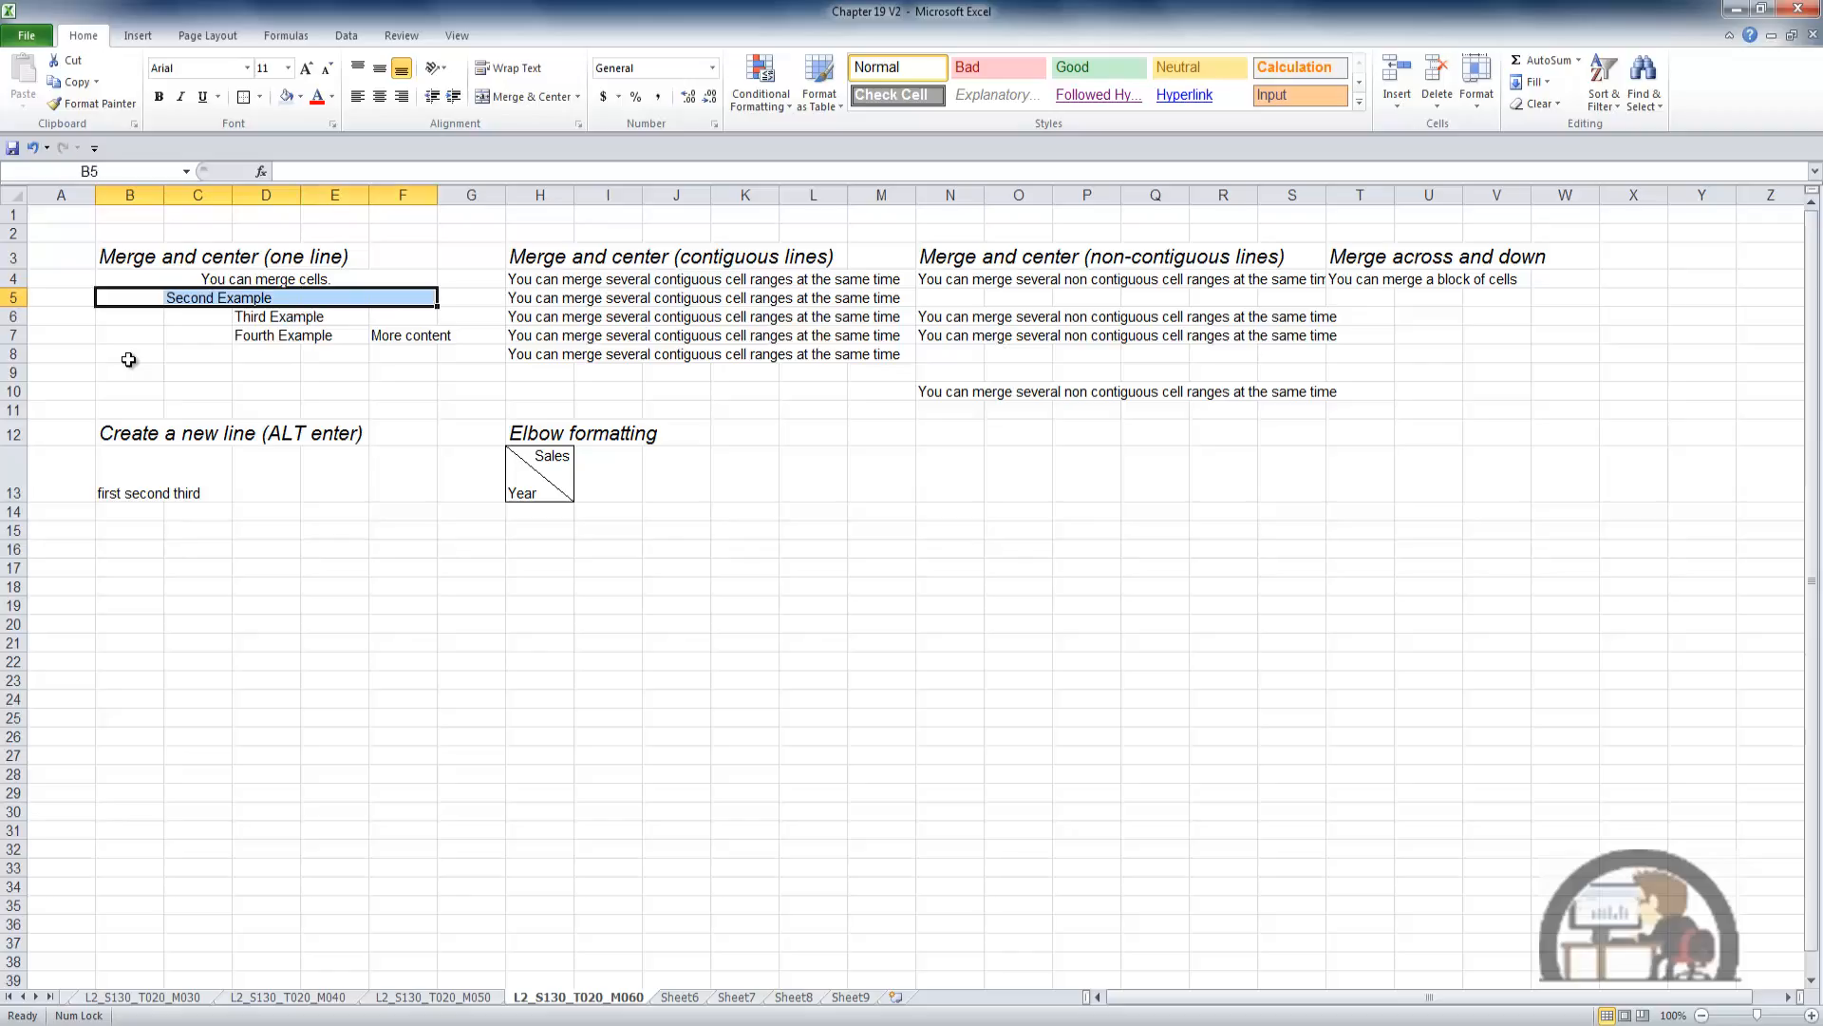
left_click(524, 95)
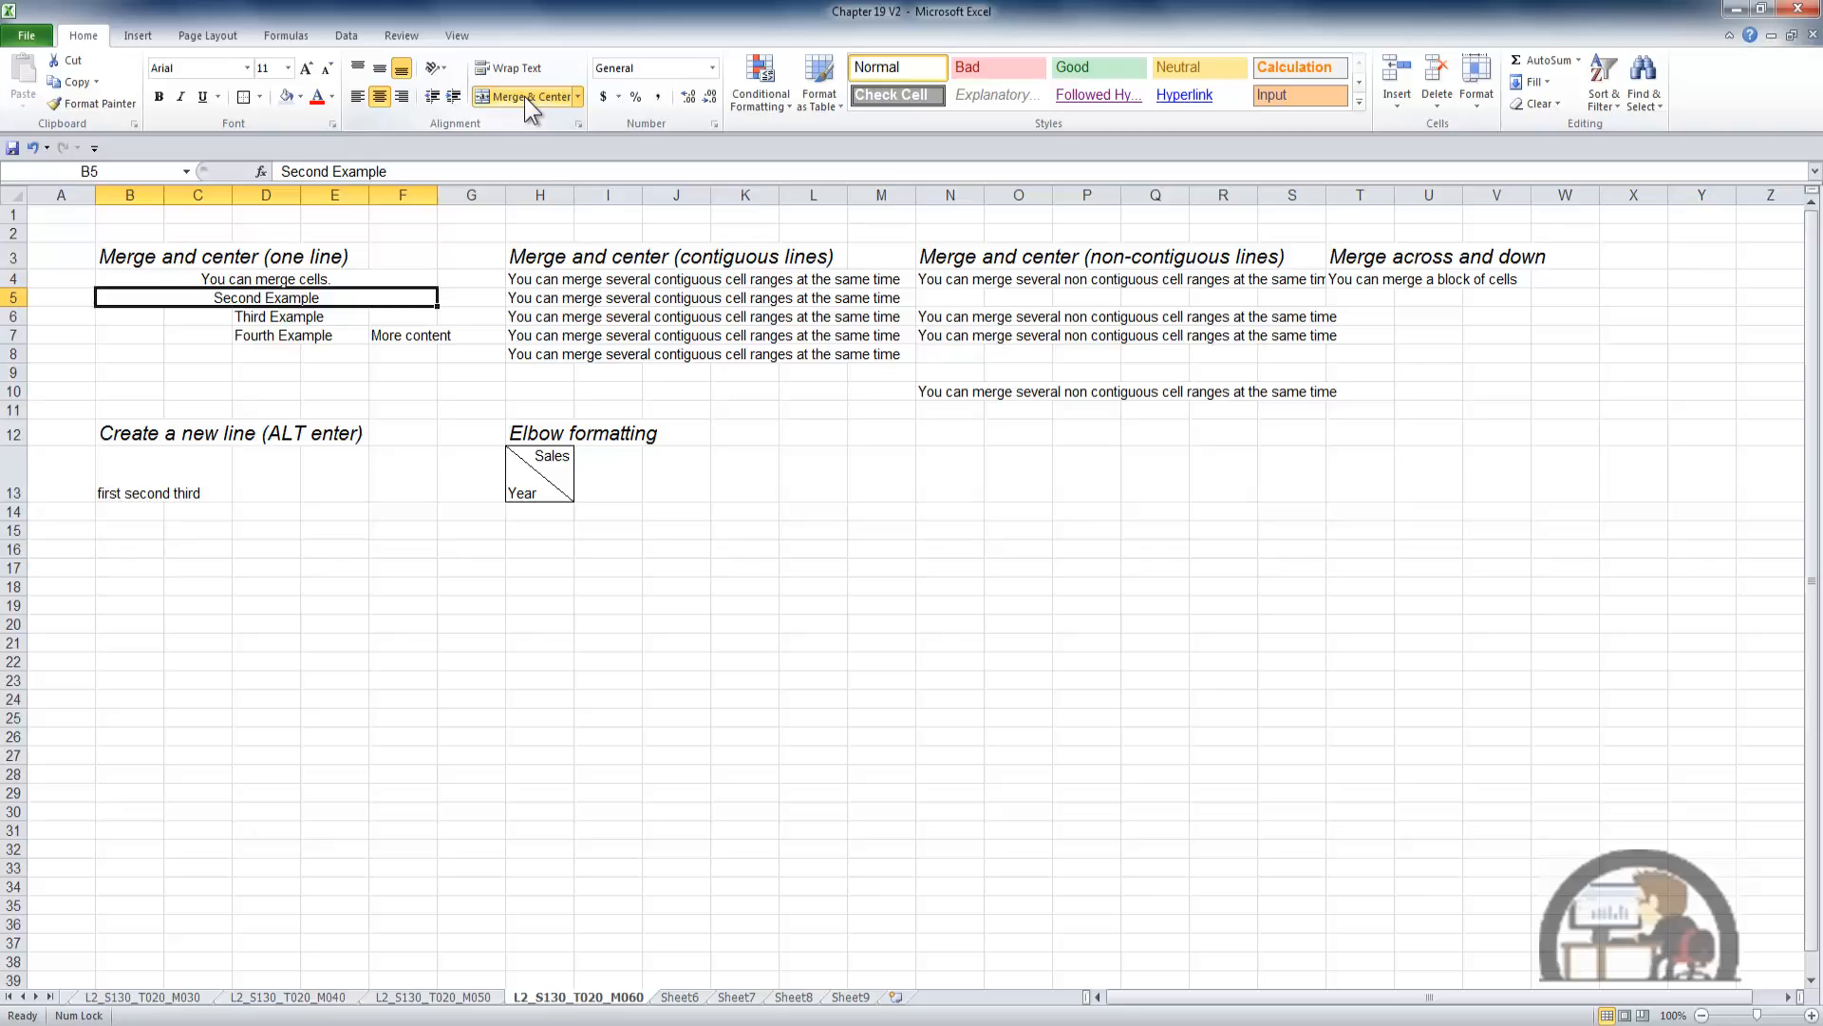
Merge and center the "Third Example" row across cells B6:F6.
key("Return")
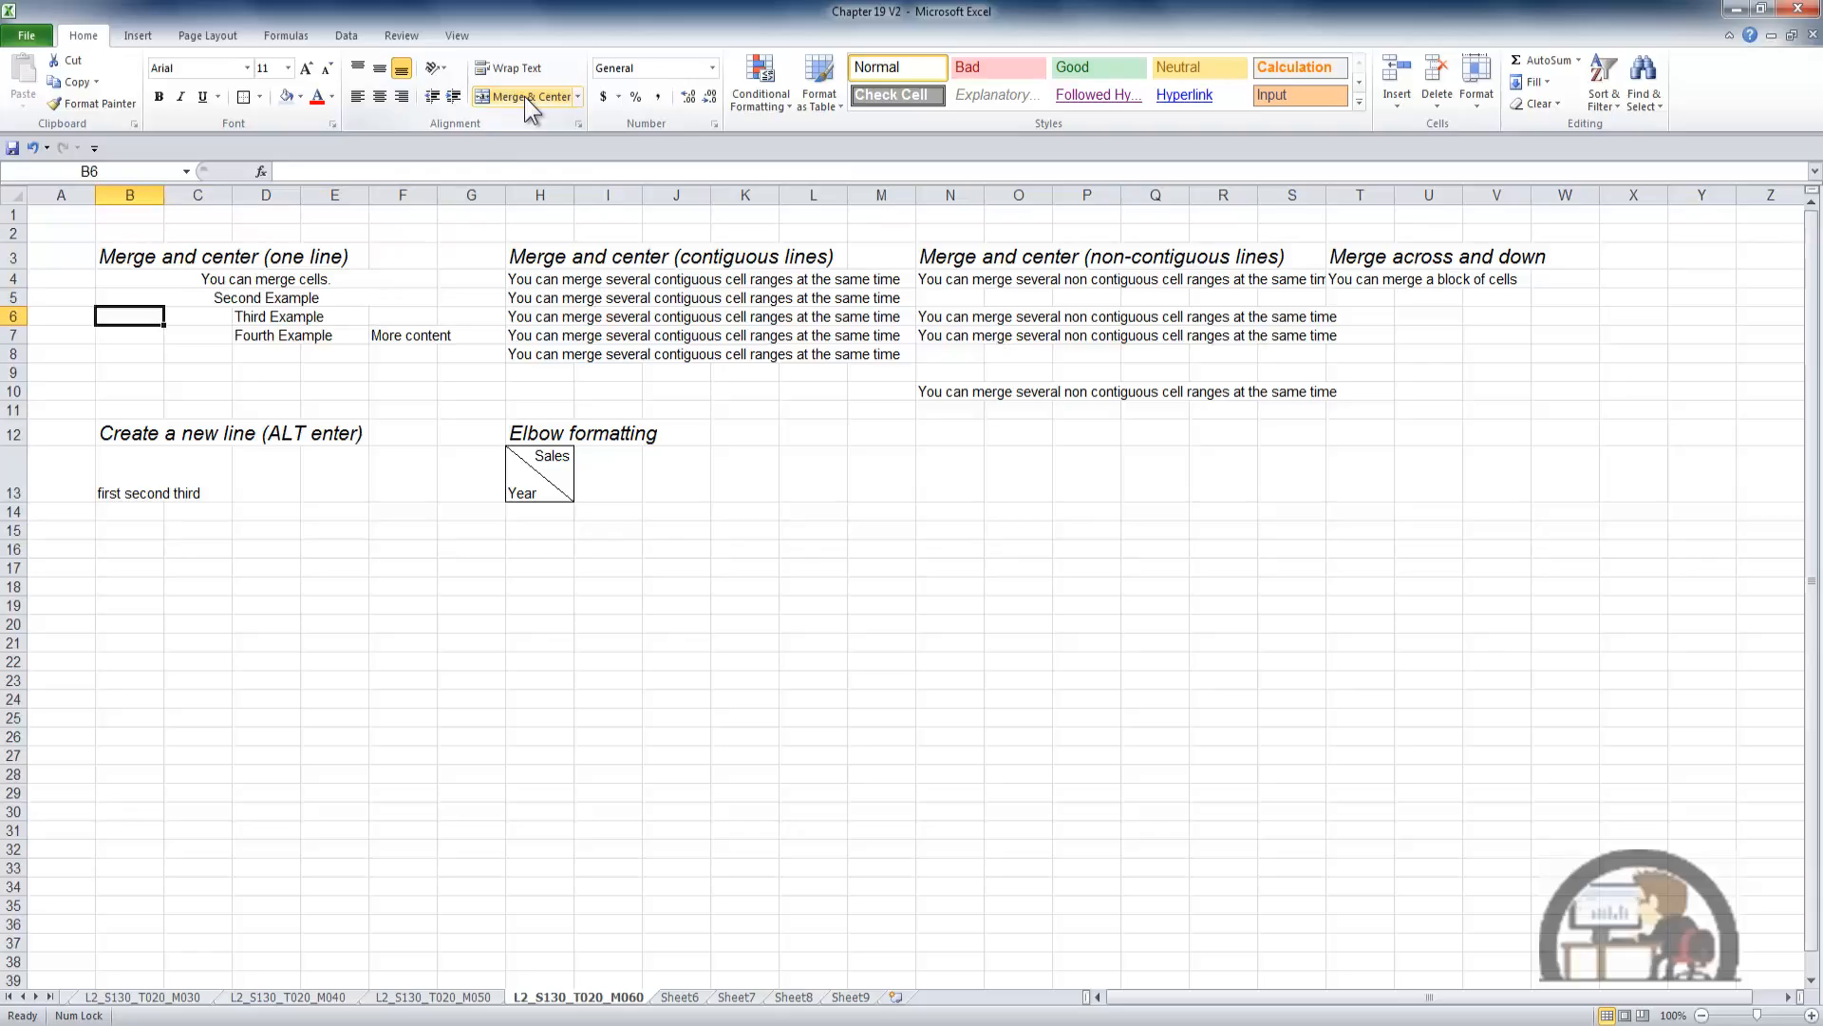
key("shift+Right")
key("shift+Right")
key("shift+Right")
key("shift+Right")
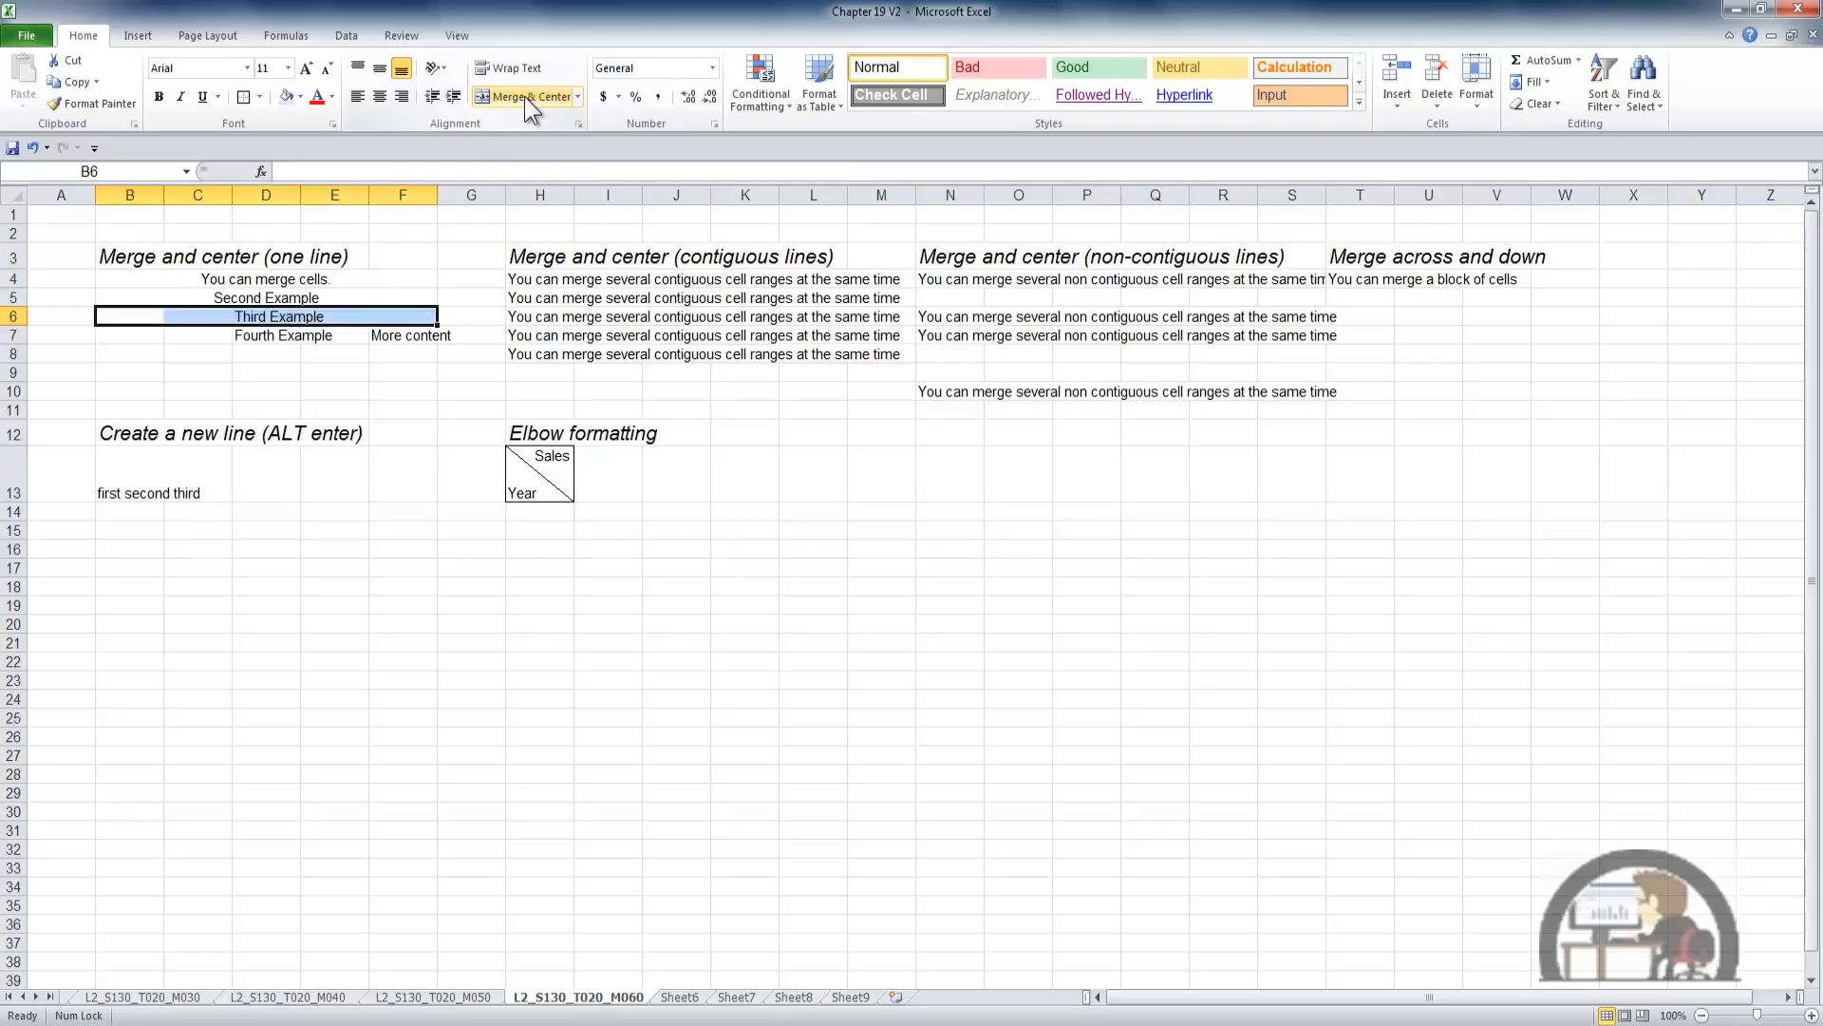
left_click(524, 95)
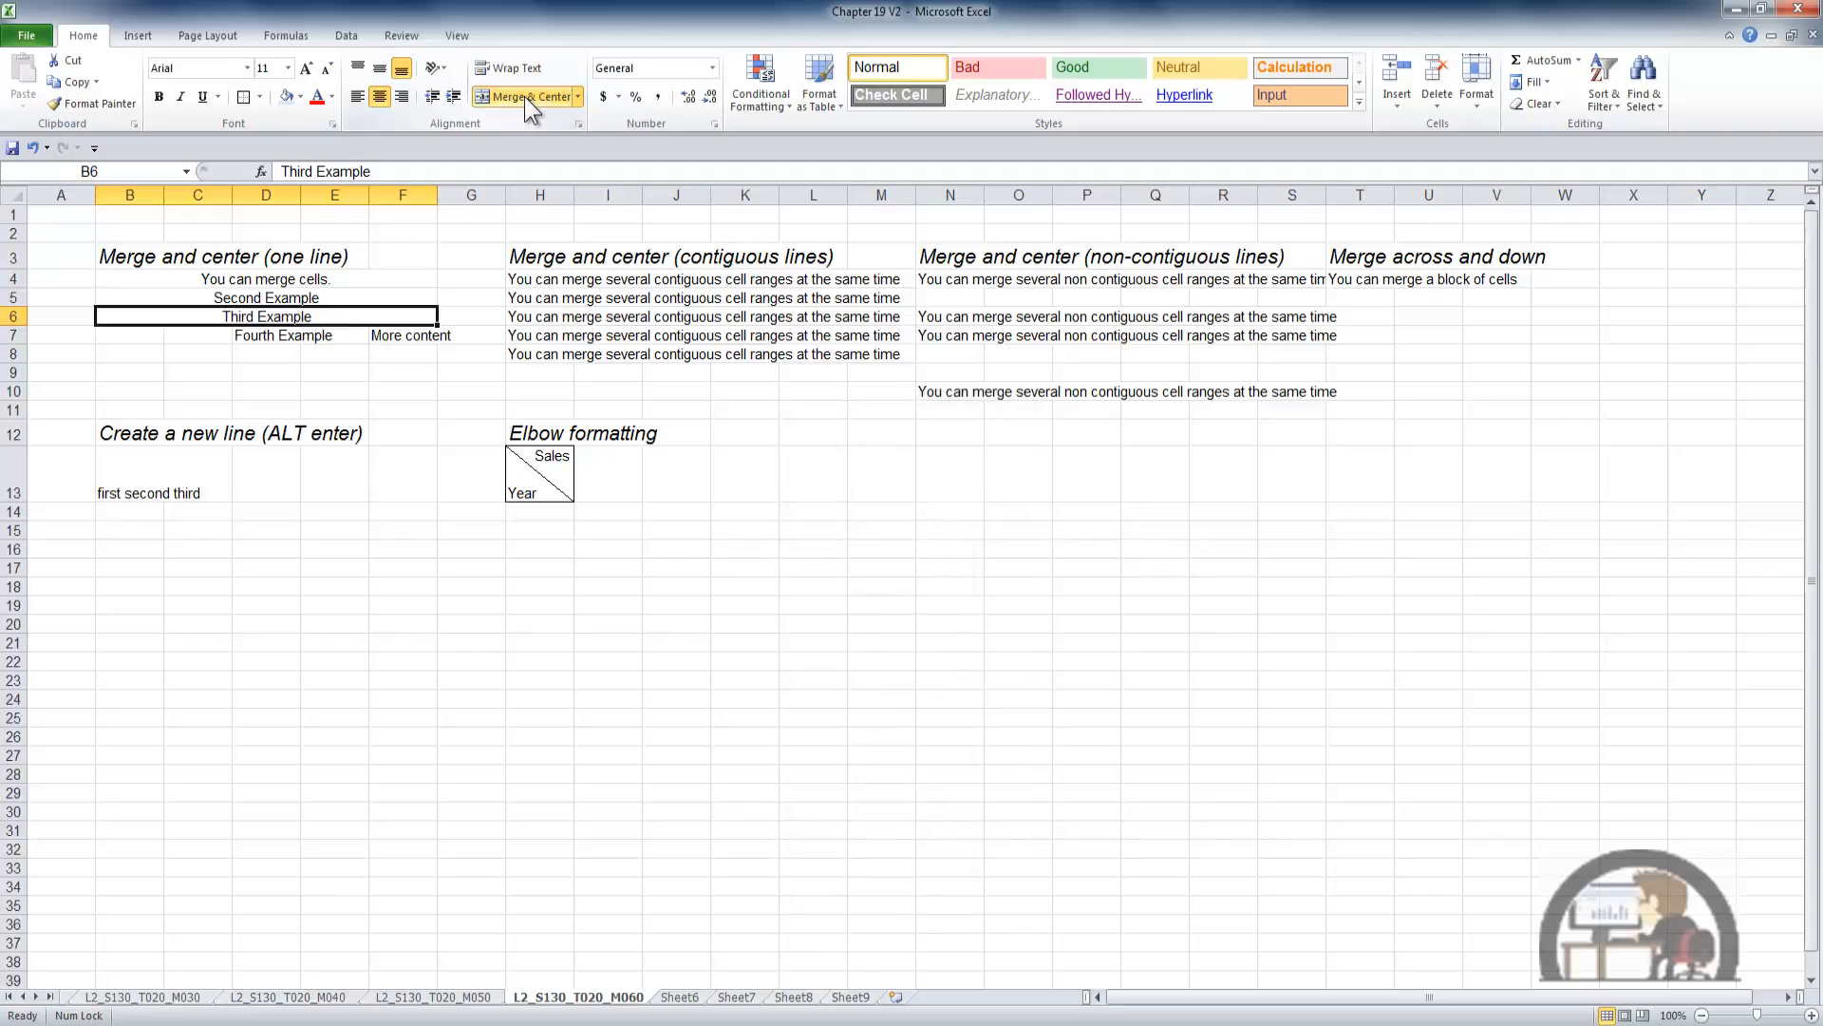
Merge and center the "Fourth Example" row across B7:F7, accepting that only the upper-left data is kept.
key("Down")
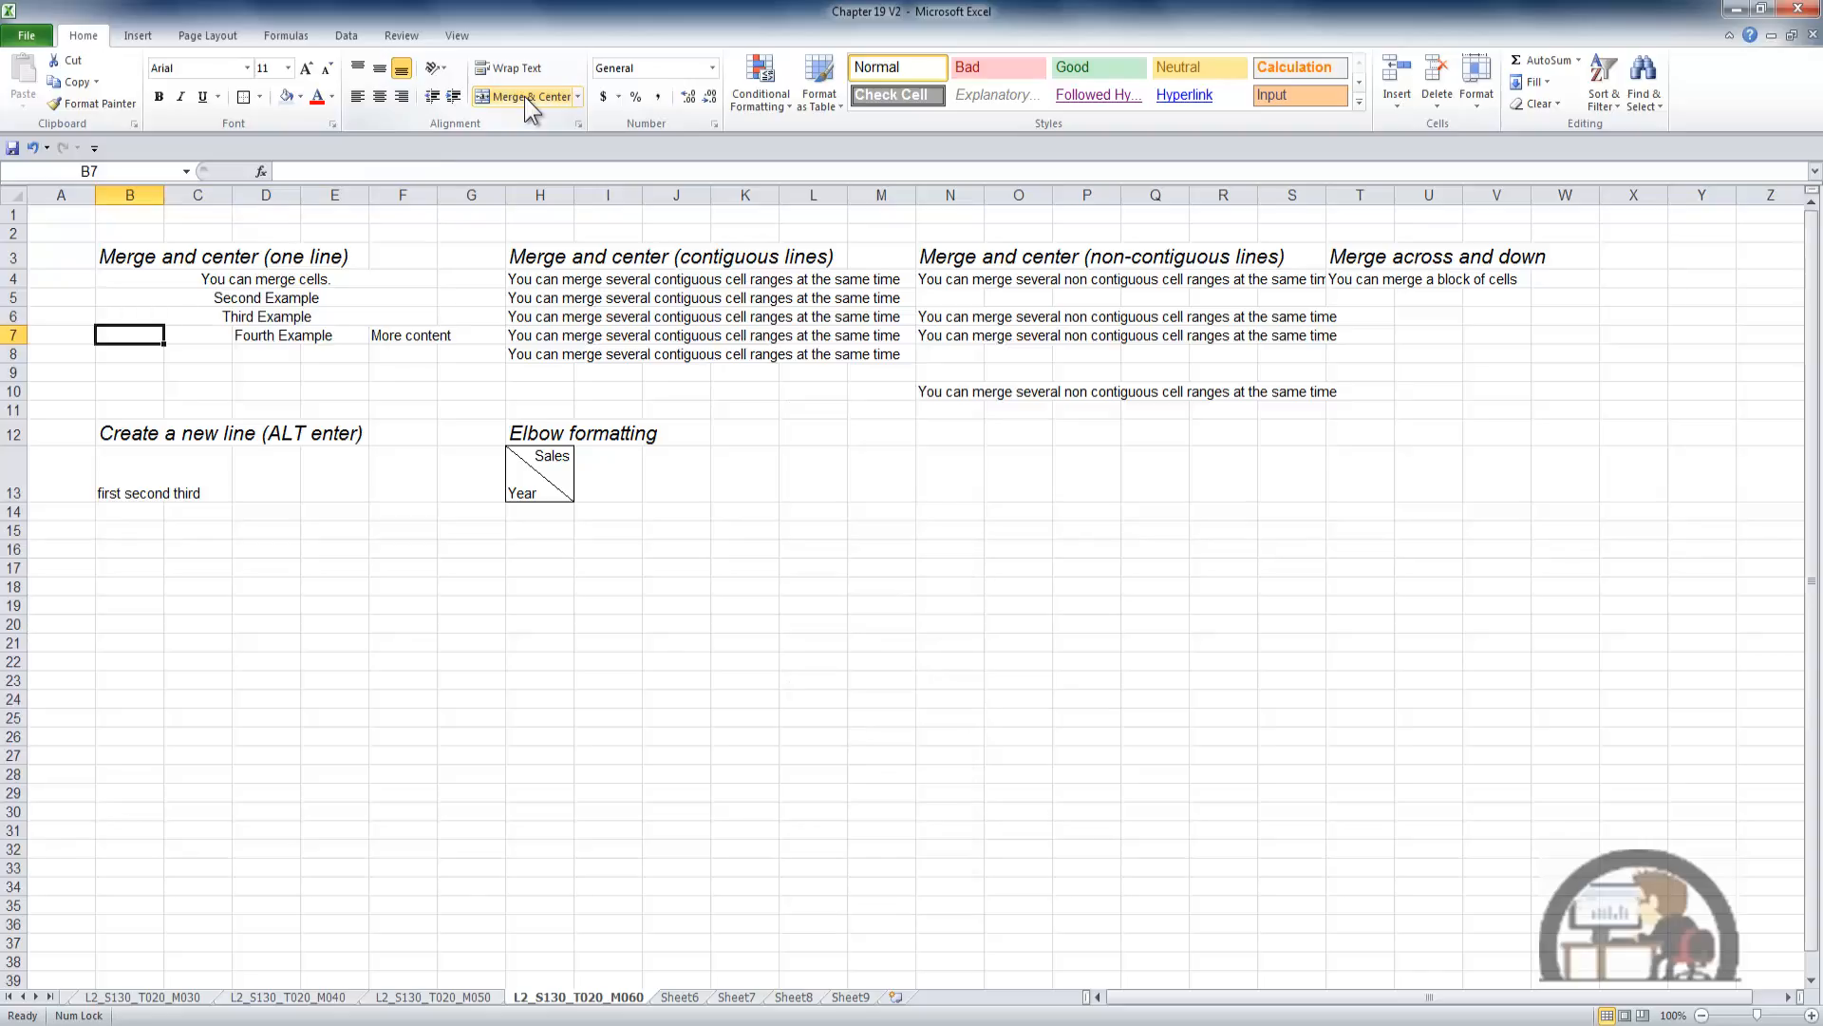
key("shift+Right")
key("shift+Right")
key("shift+Right")
key("shift+Right")
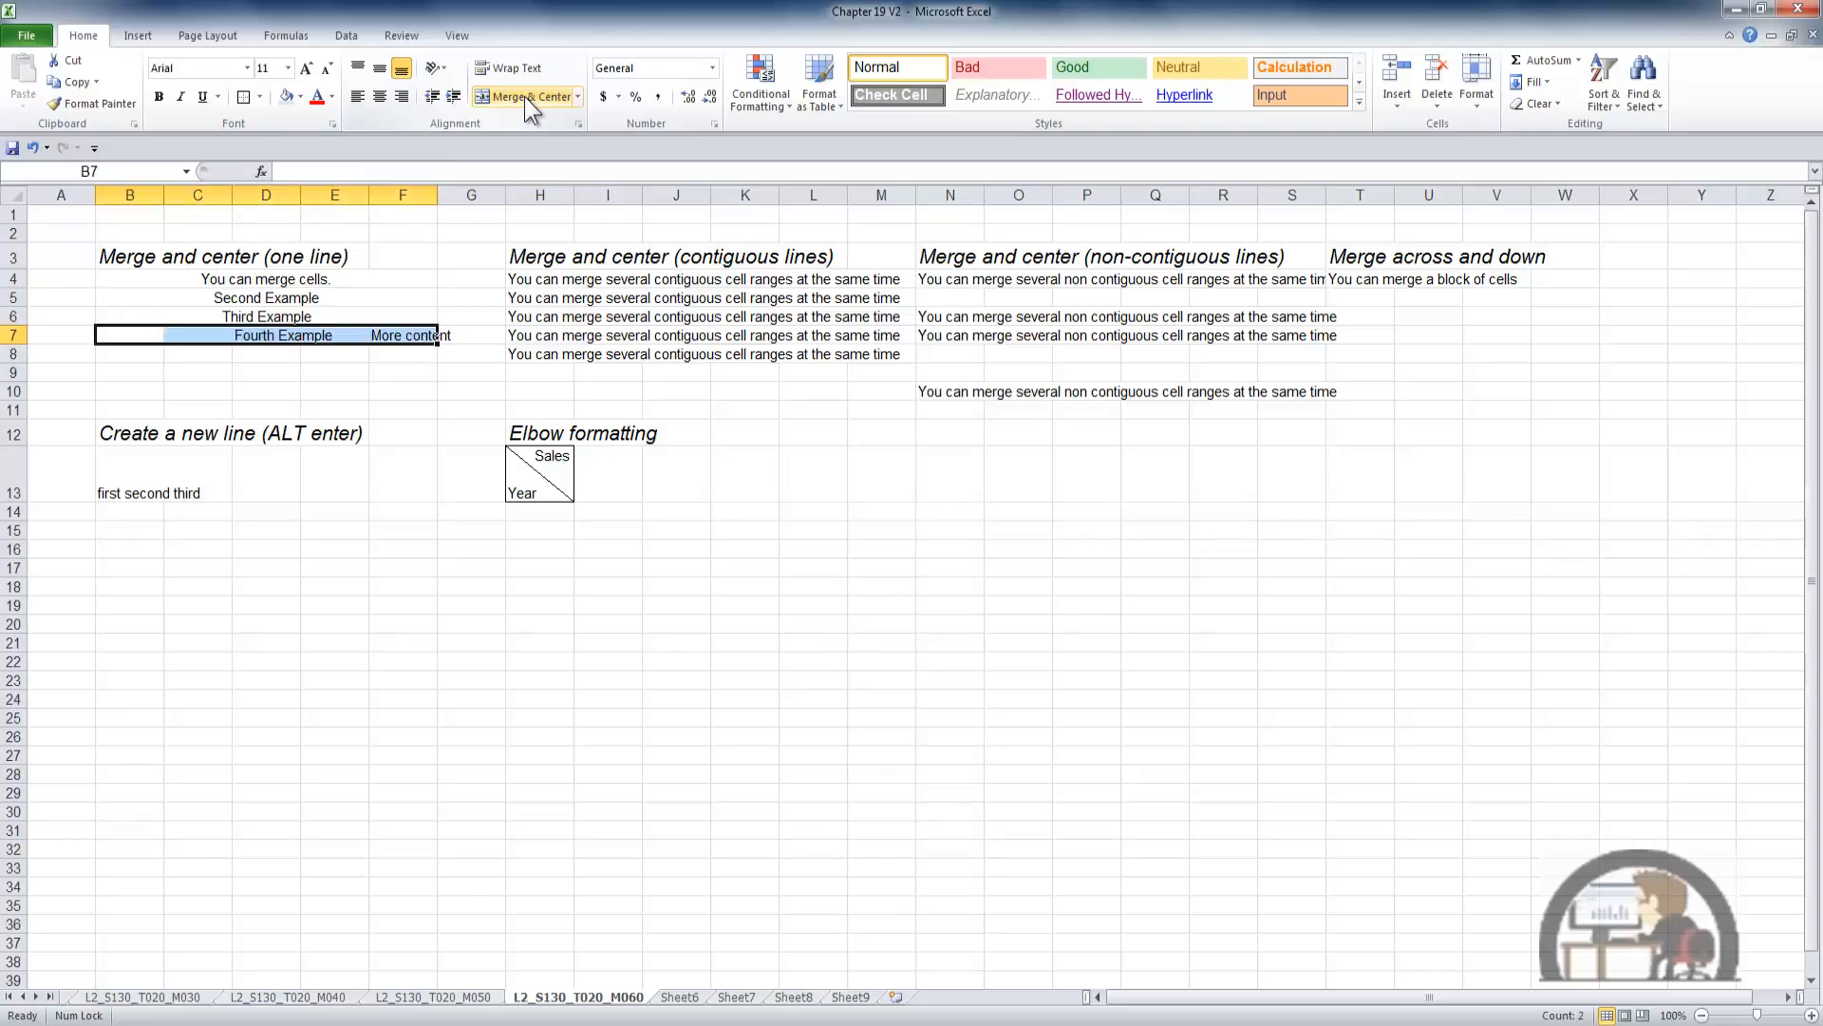
left_click(525, 95)
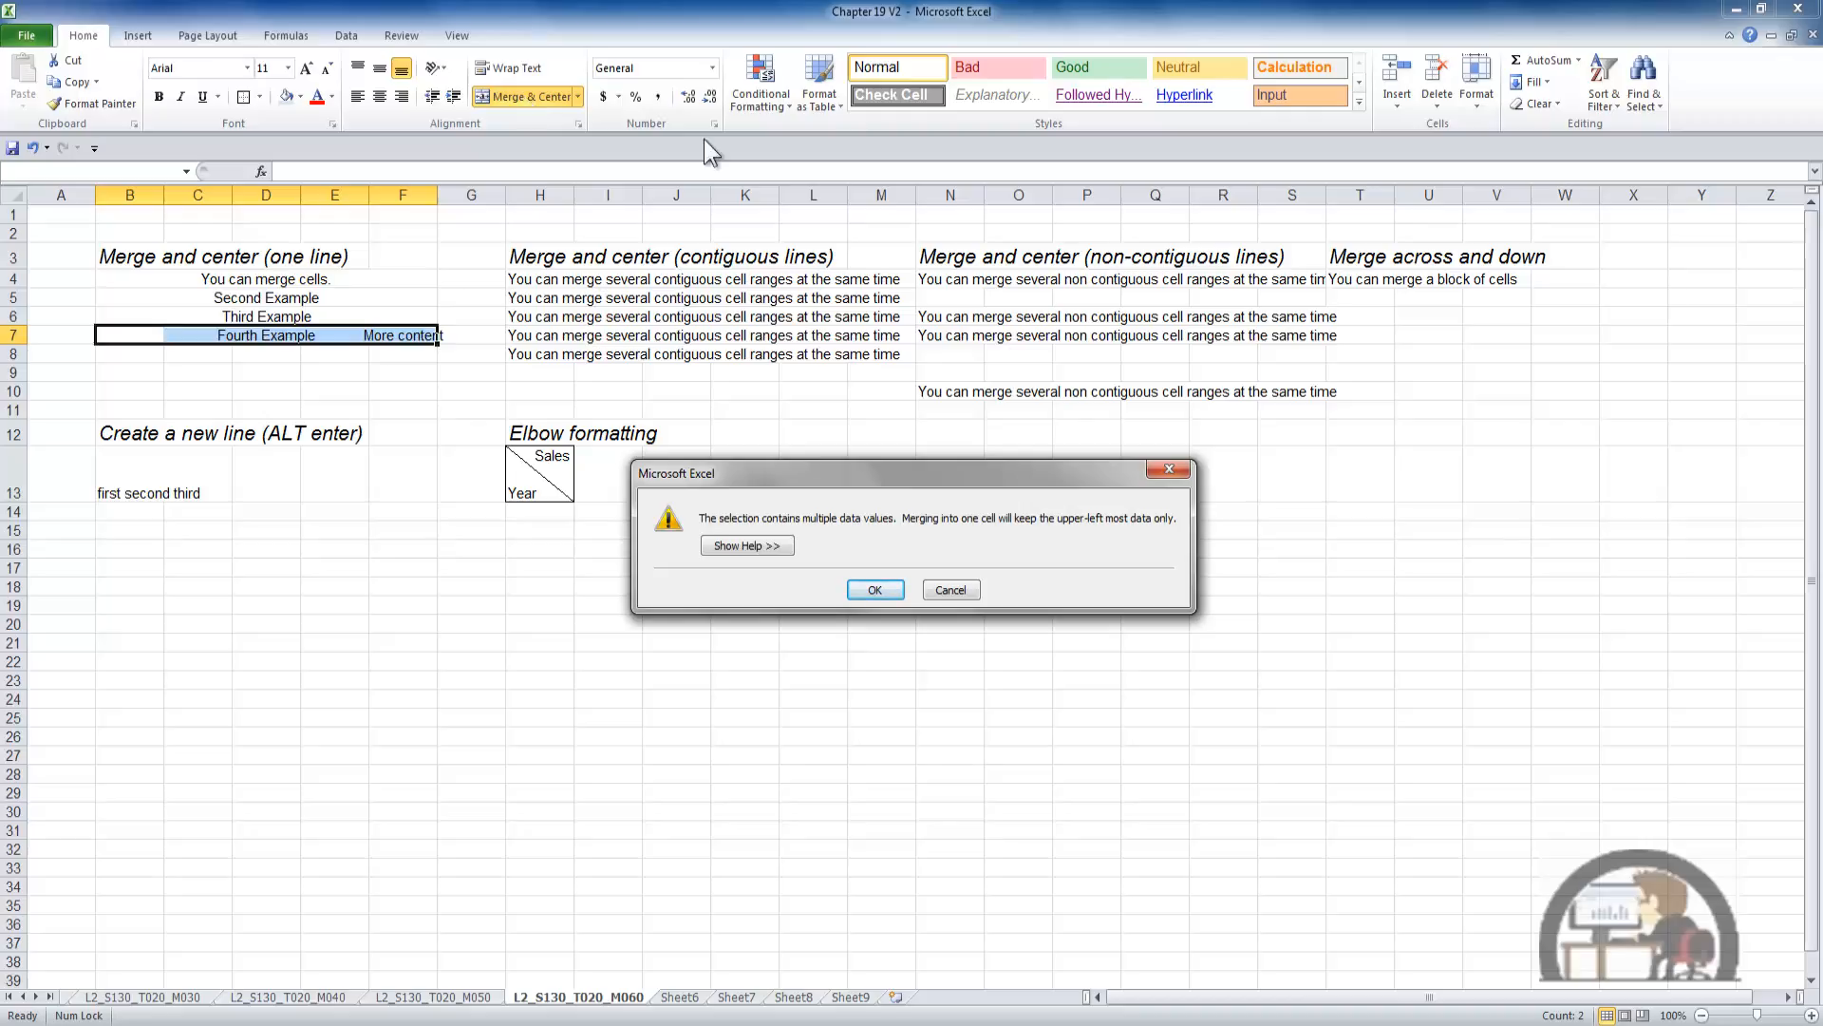
left_click(876, 589)
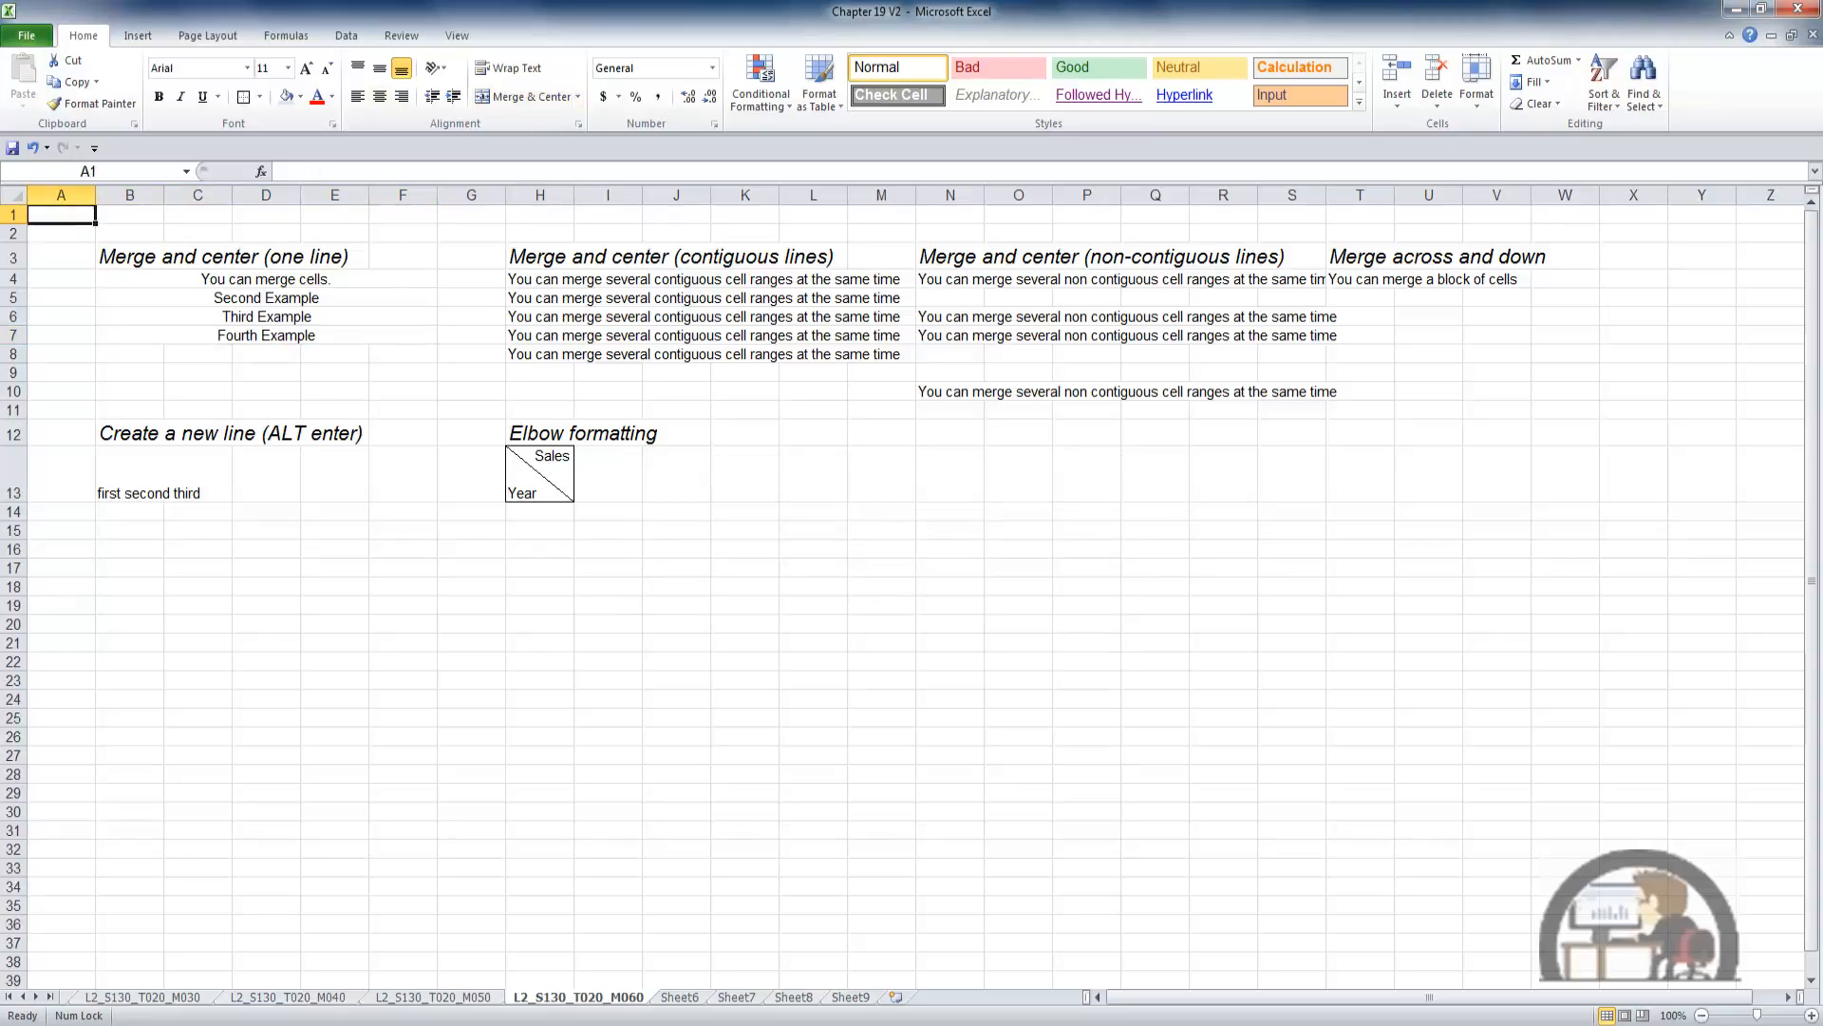
Merge each row of the contiguous block H4:L8 separately with Merge Across.
left_click_drag(537, 278, 813, 352)
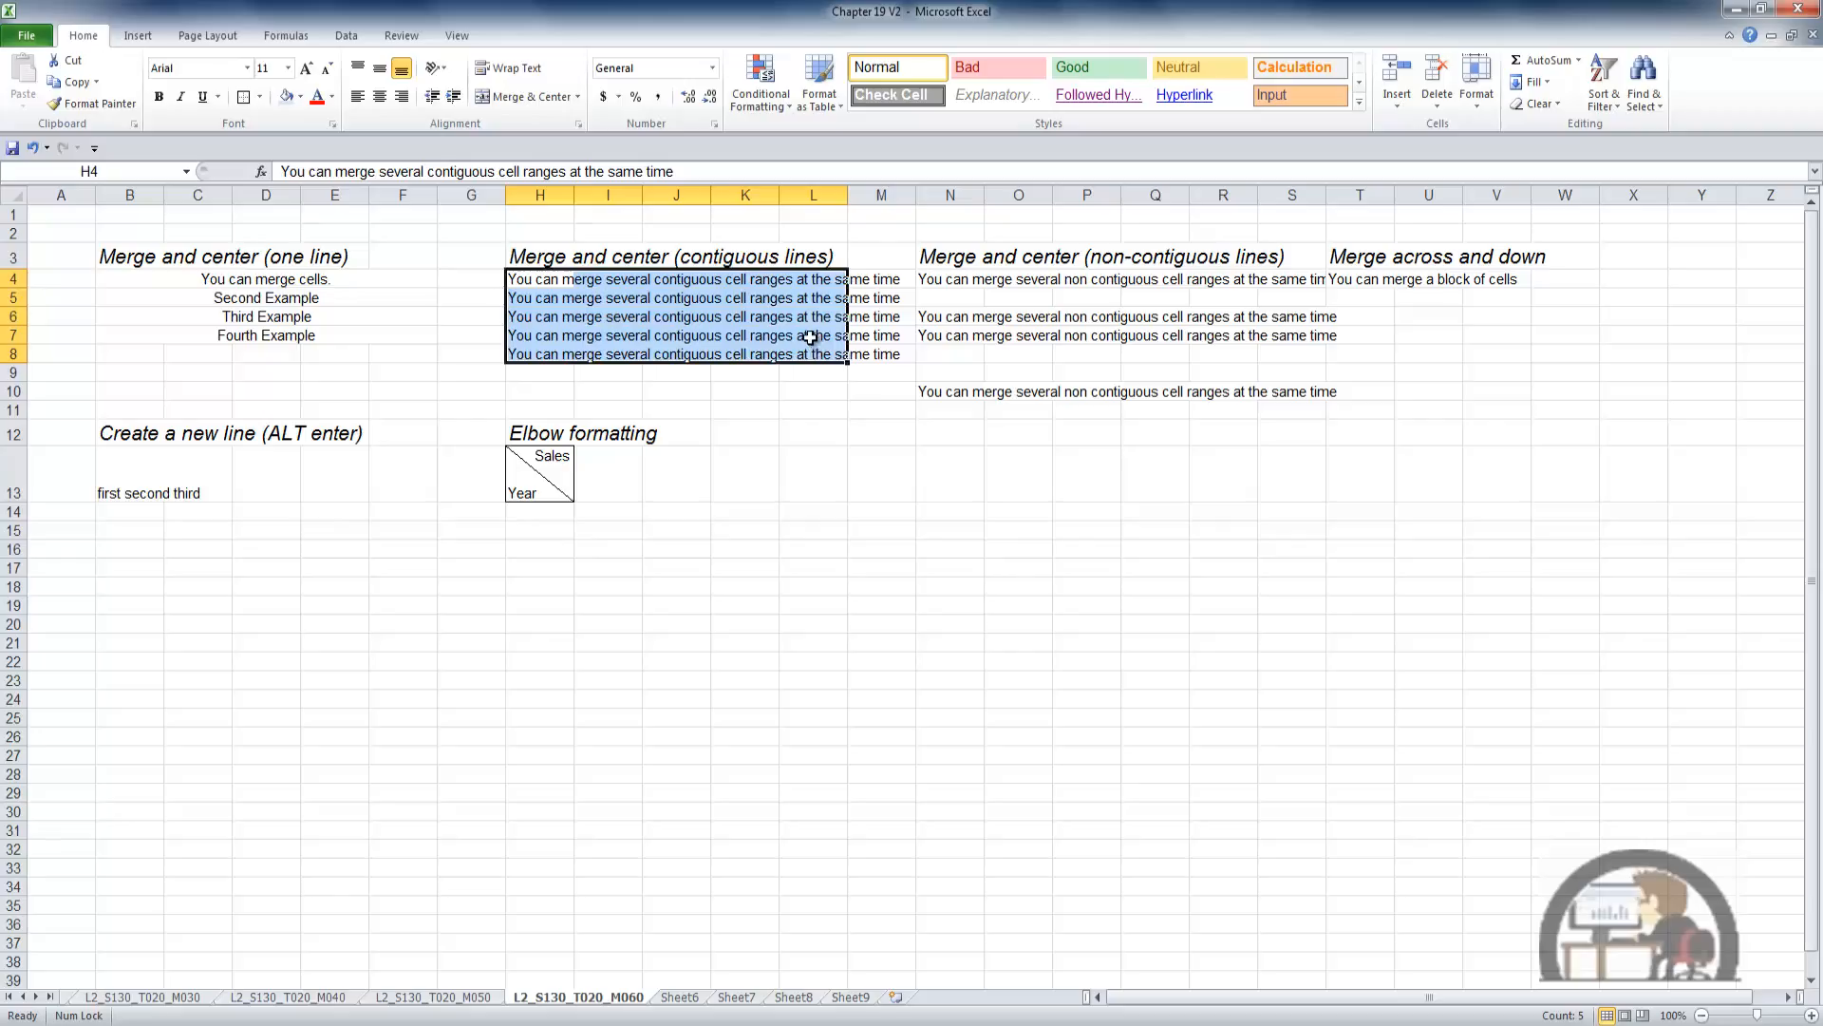
left_click(577, 97)
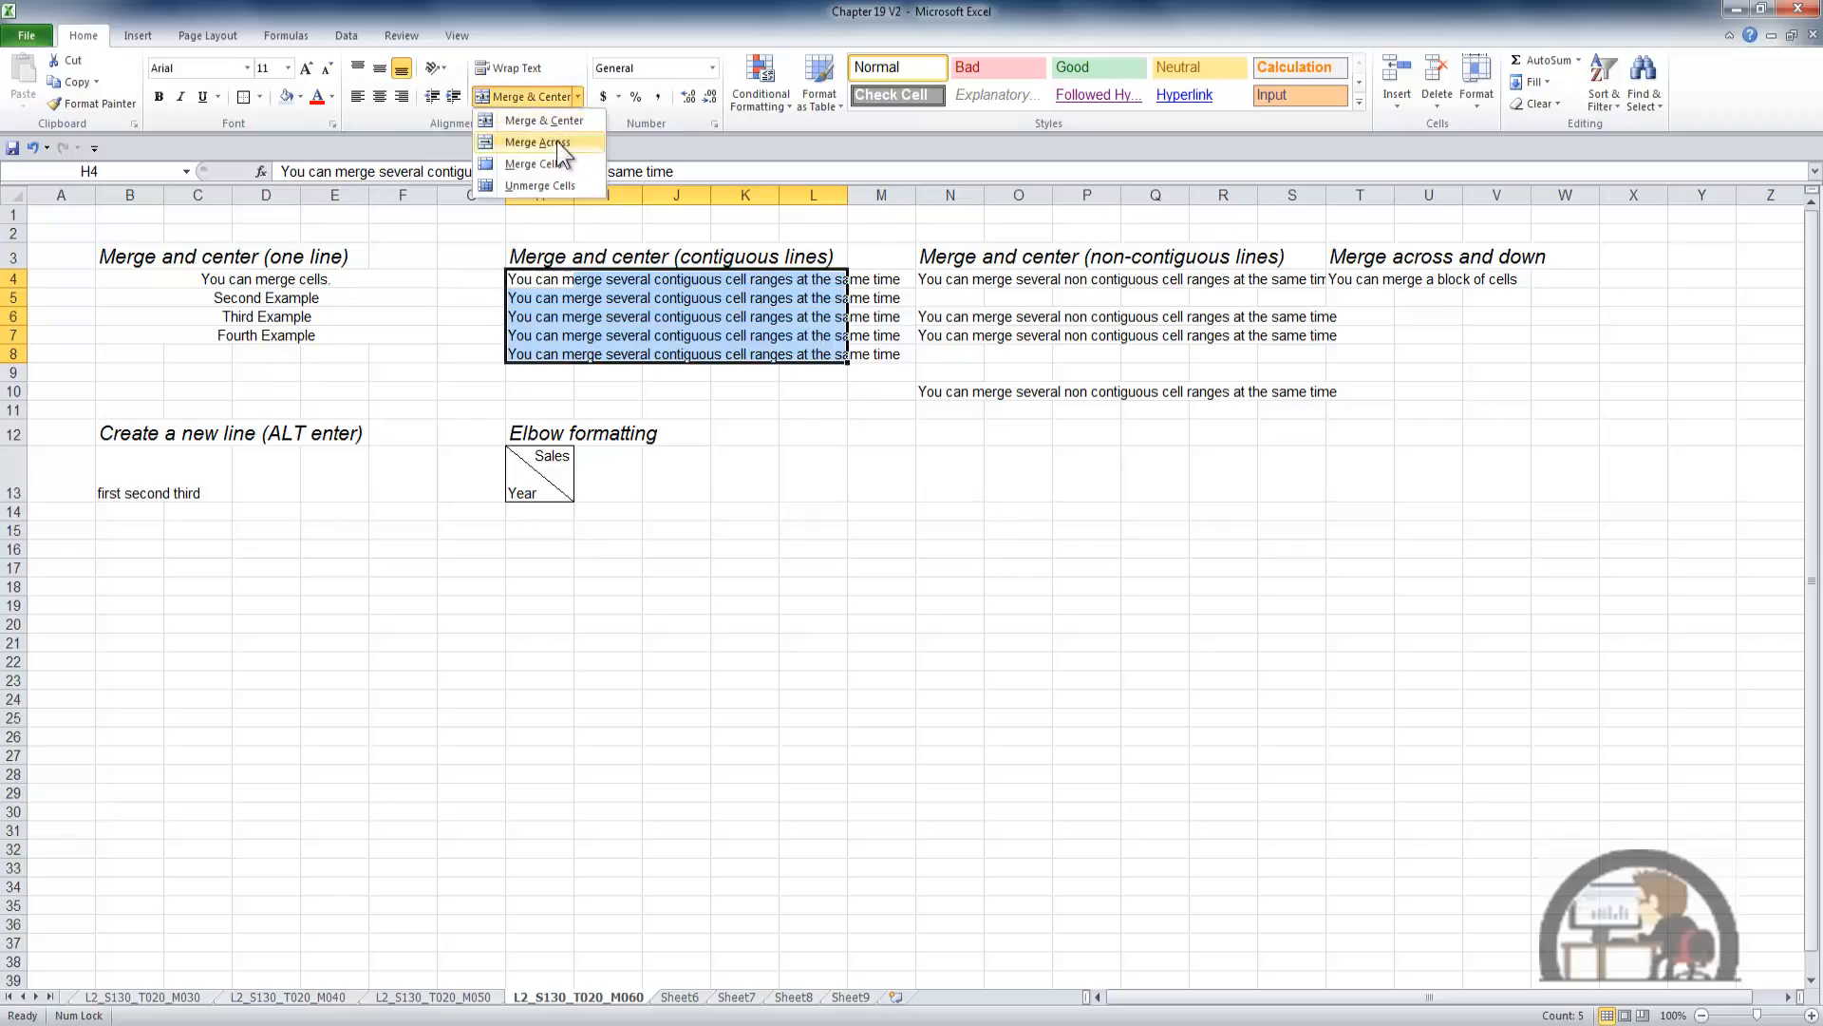
left_click(536, 142)
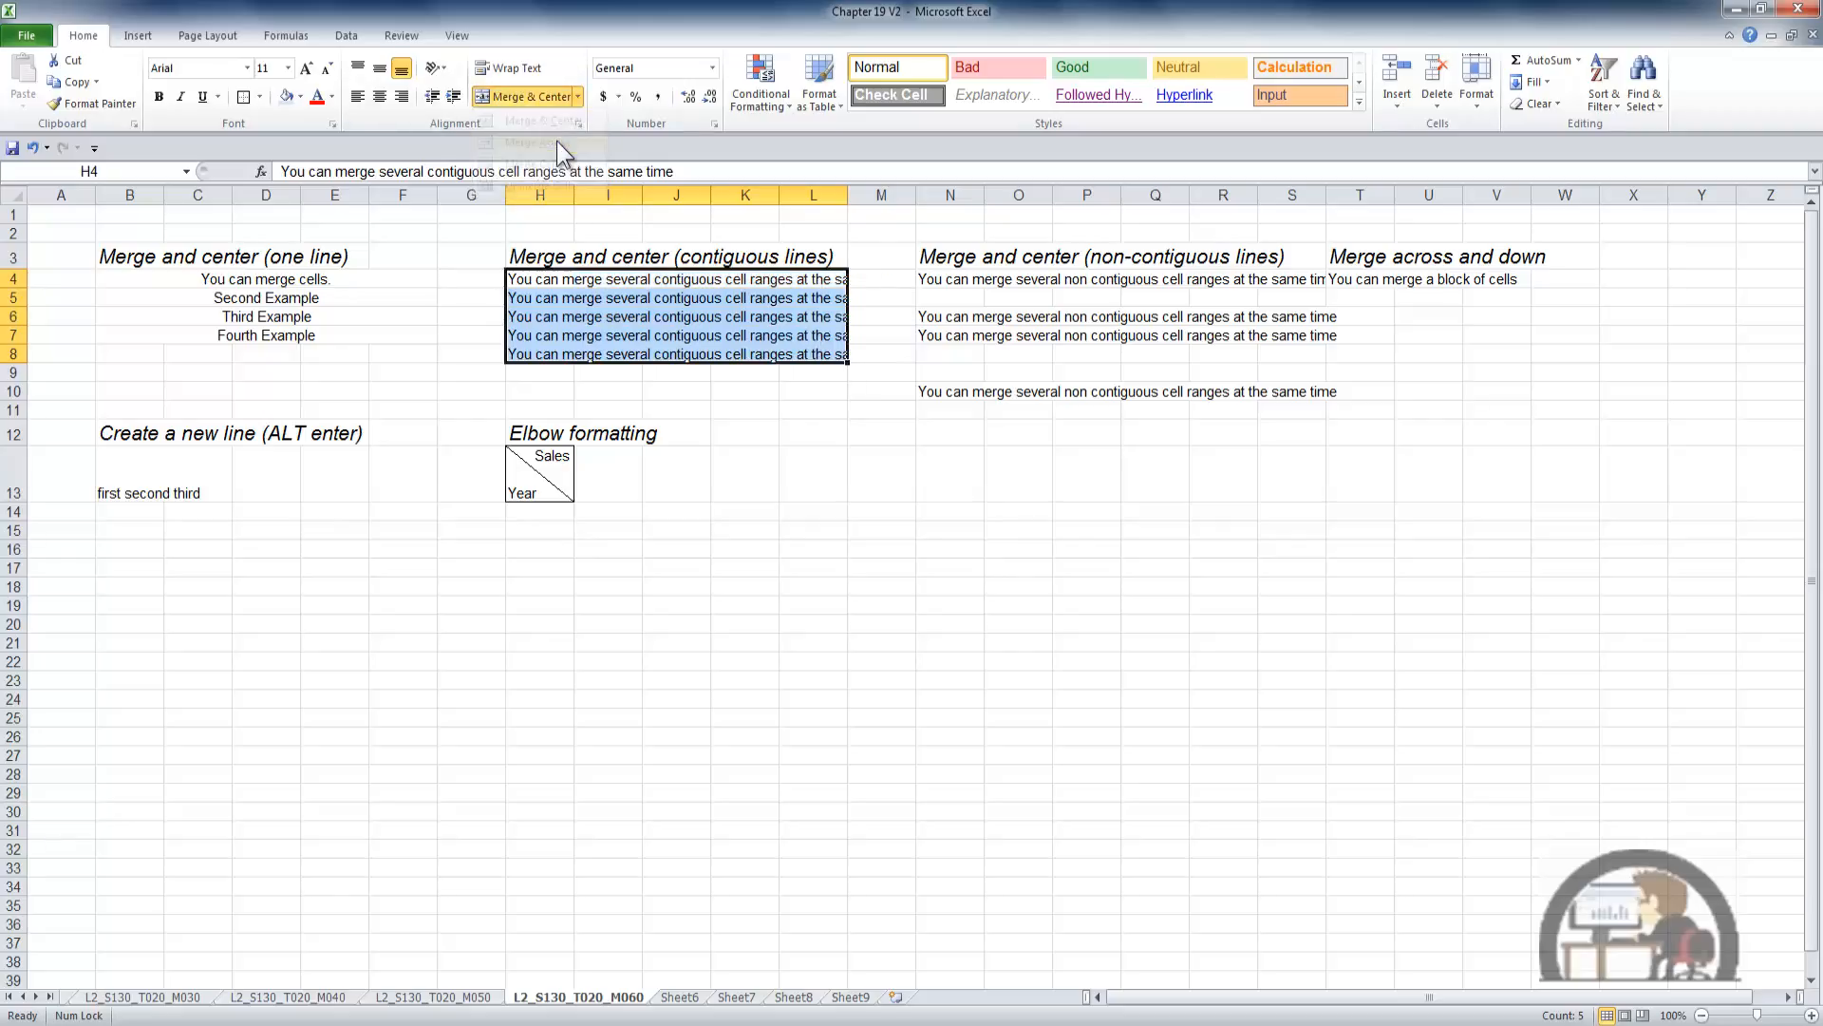
Move through the merged rows in column H from H4 downward and back to check that each row is merged separately.
left_click(562, 278)
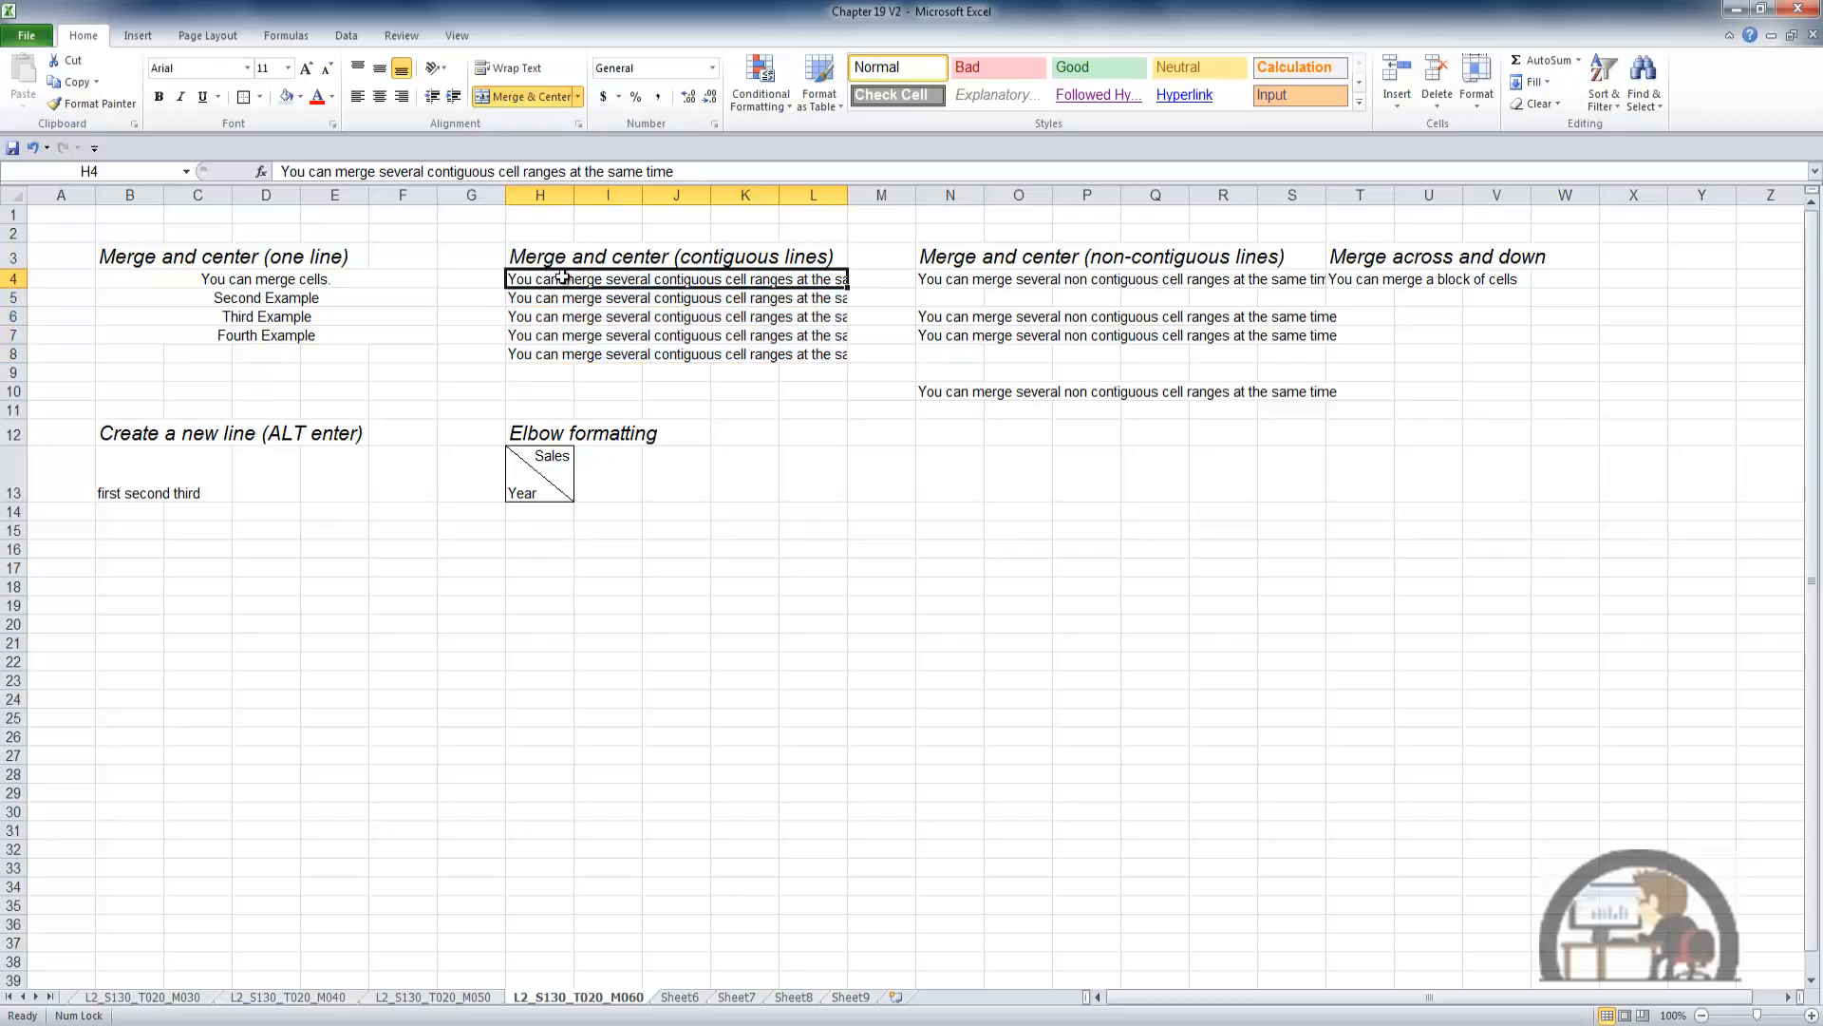
key("Down")
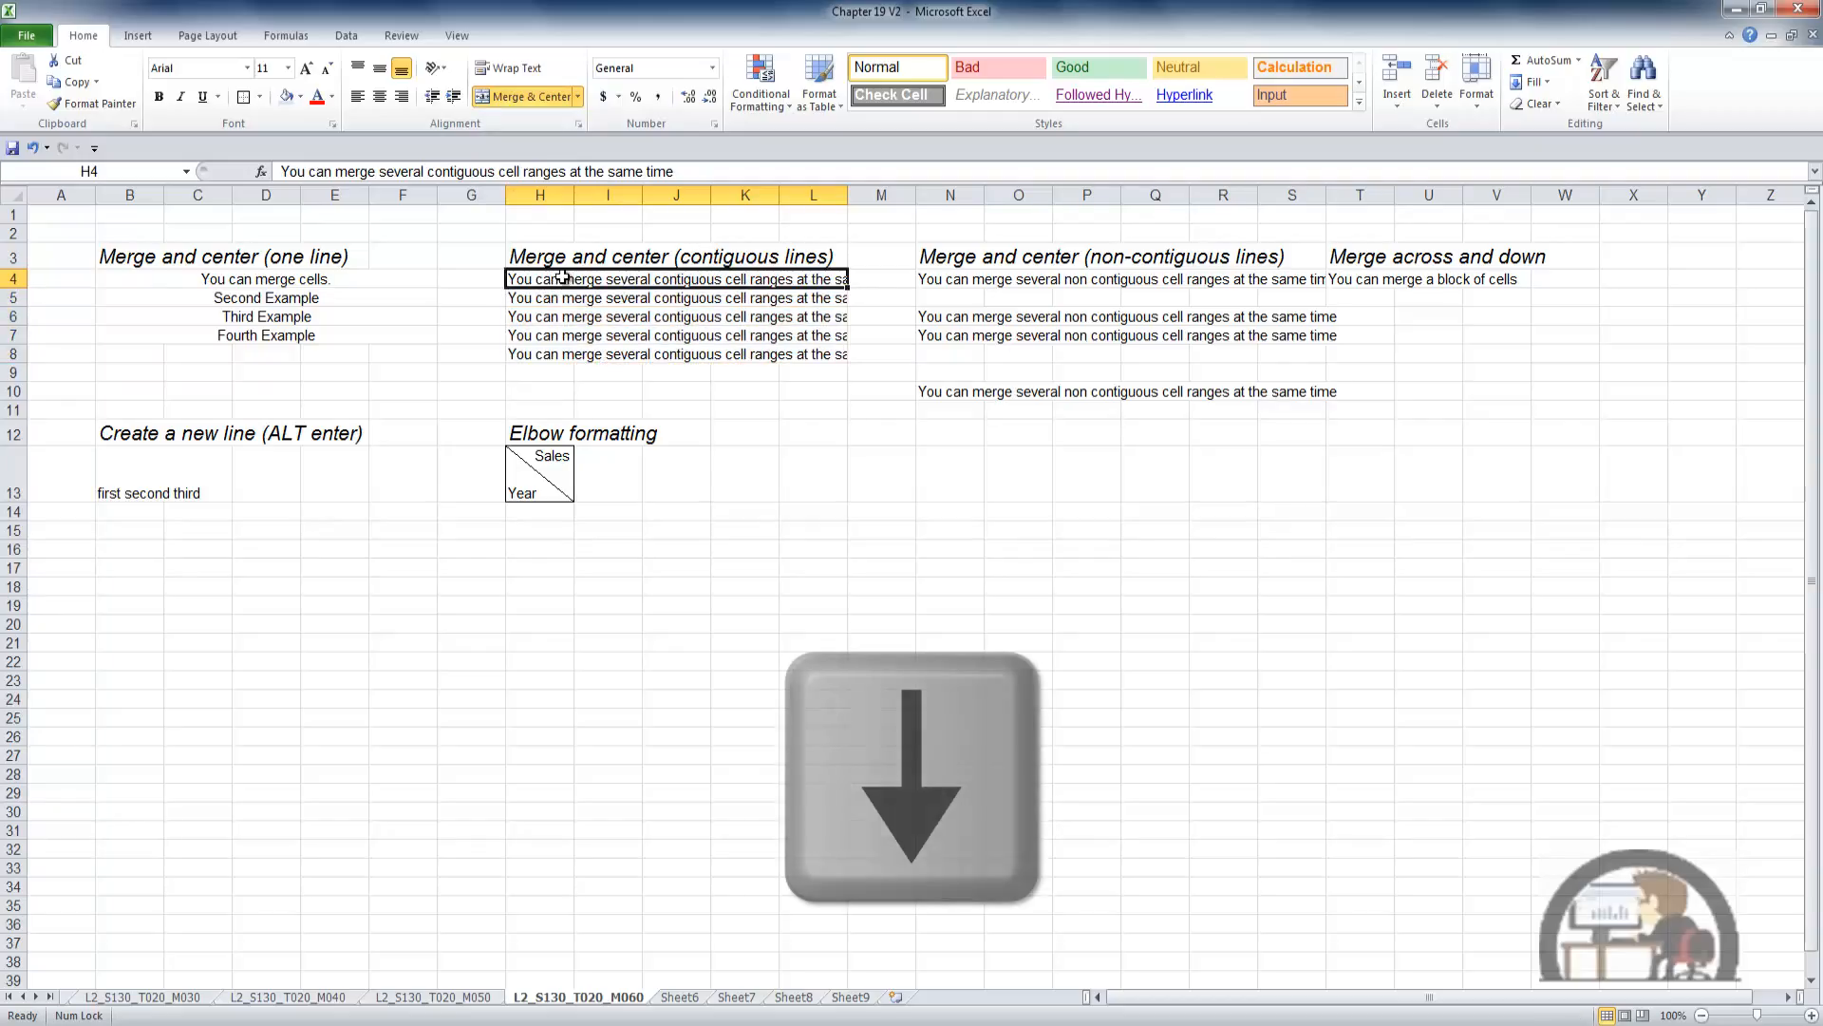
key("Down")
key("Down")
key("Down")
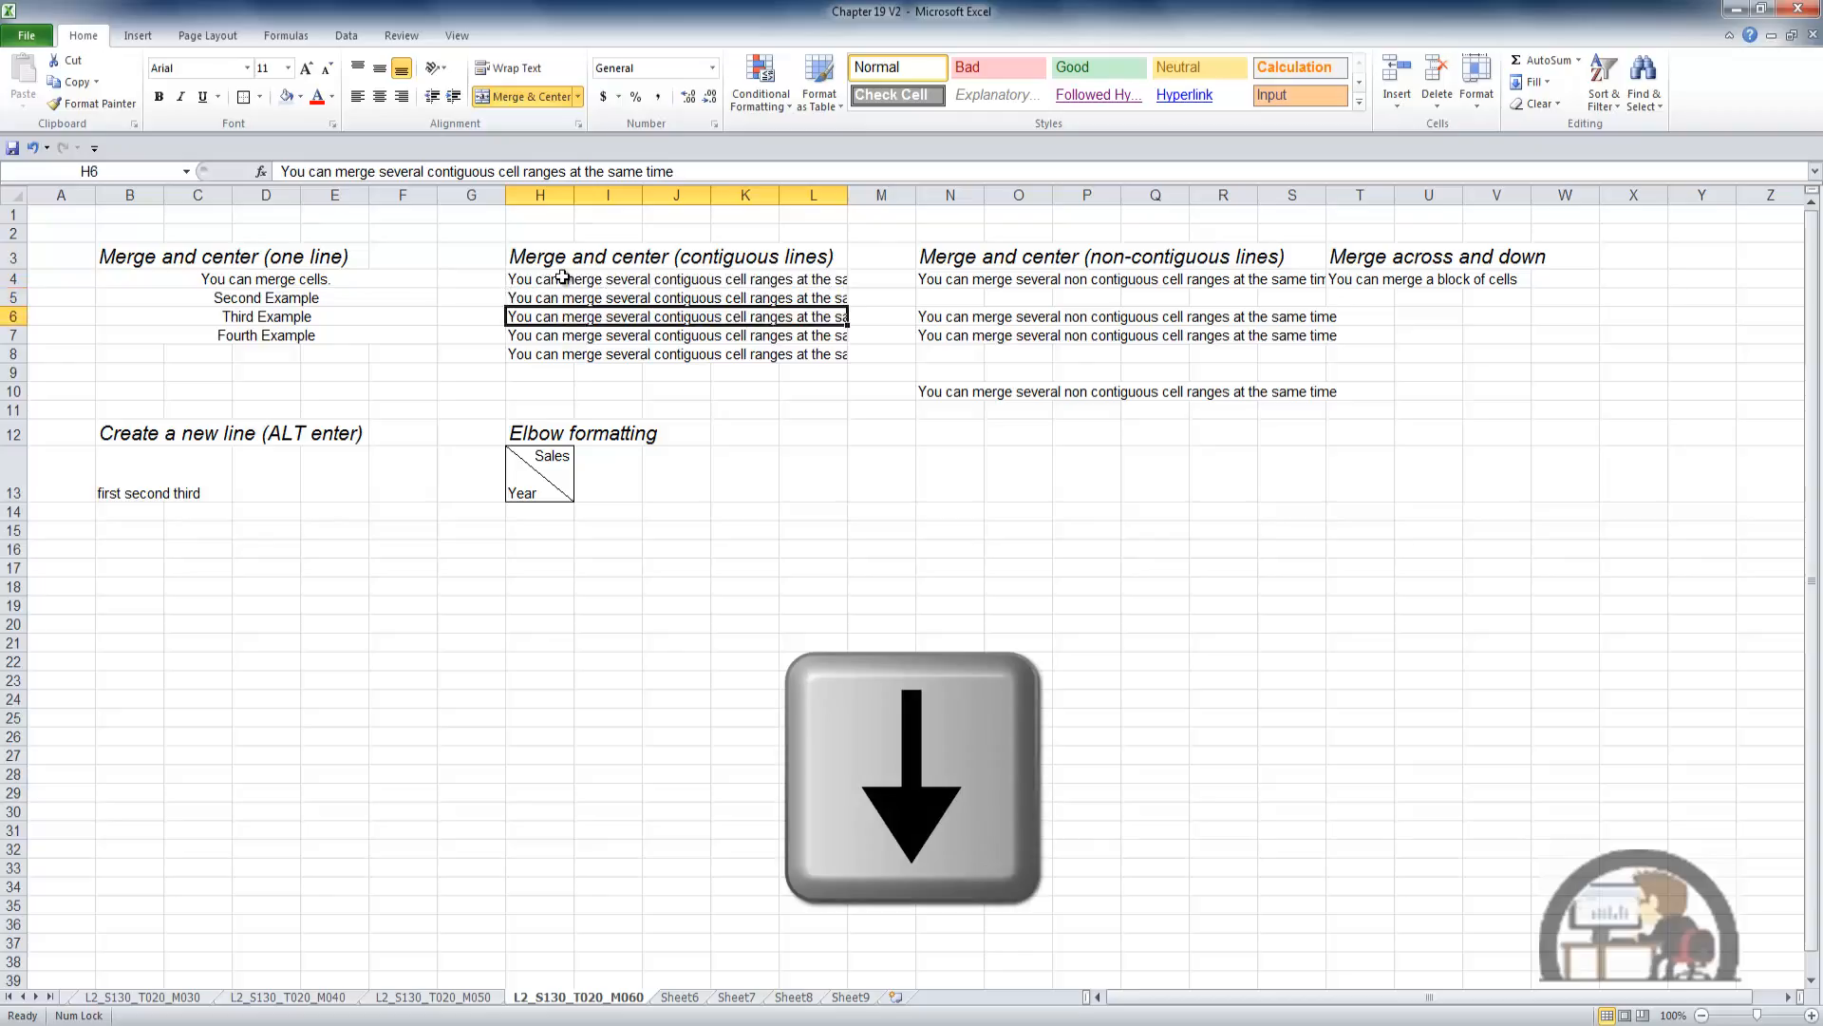
key("Up")
key("Up")
key("Up")
key("Up")
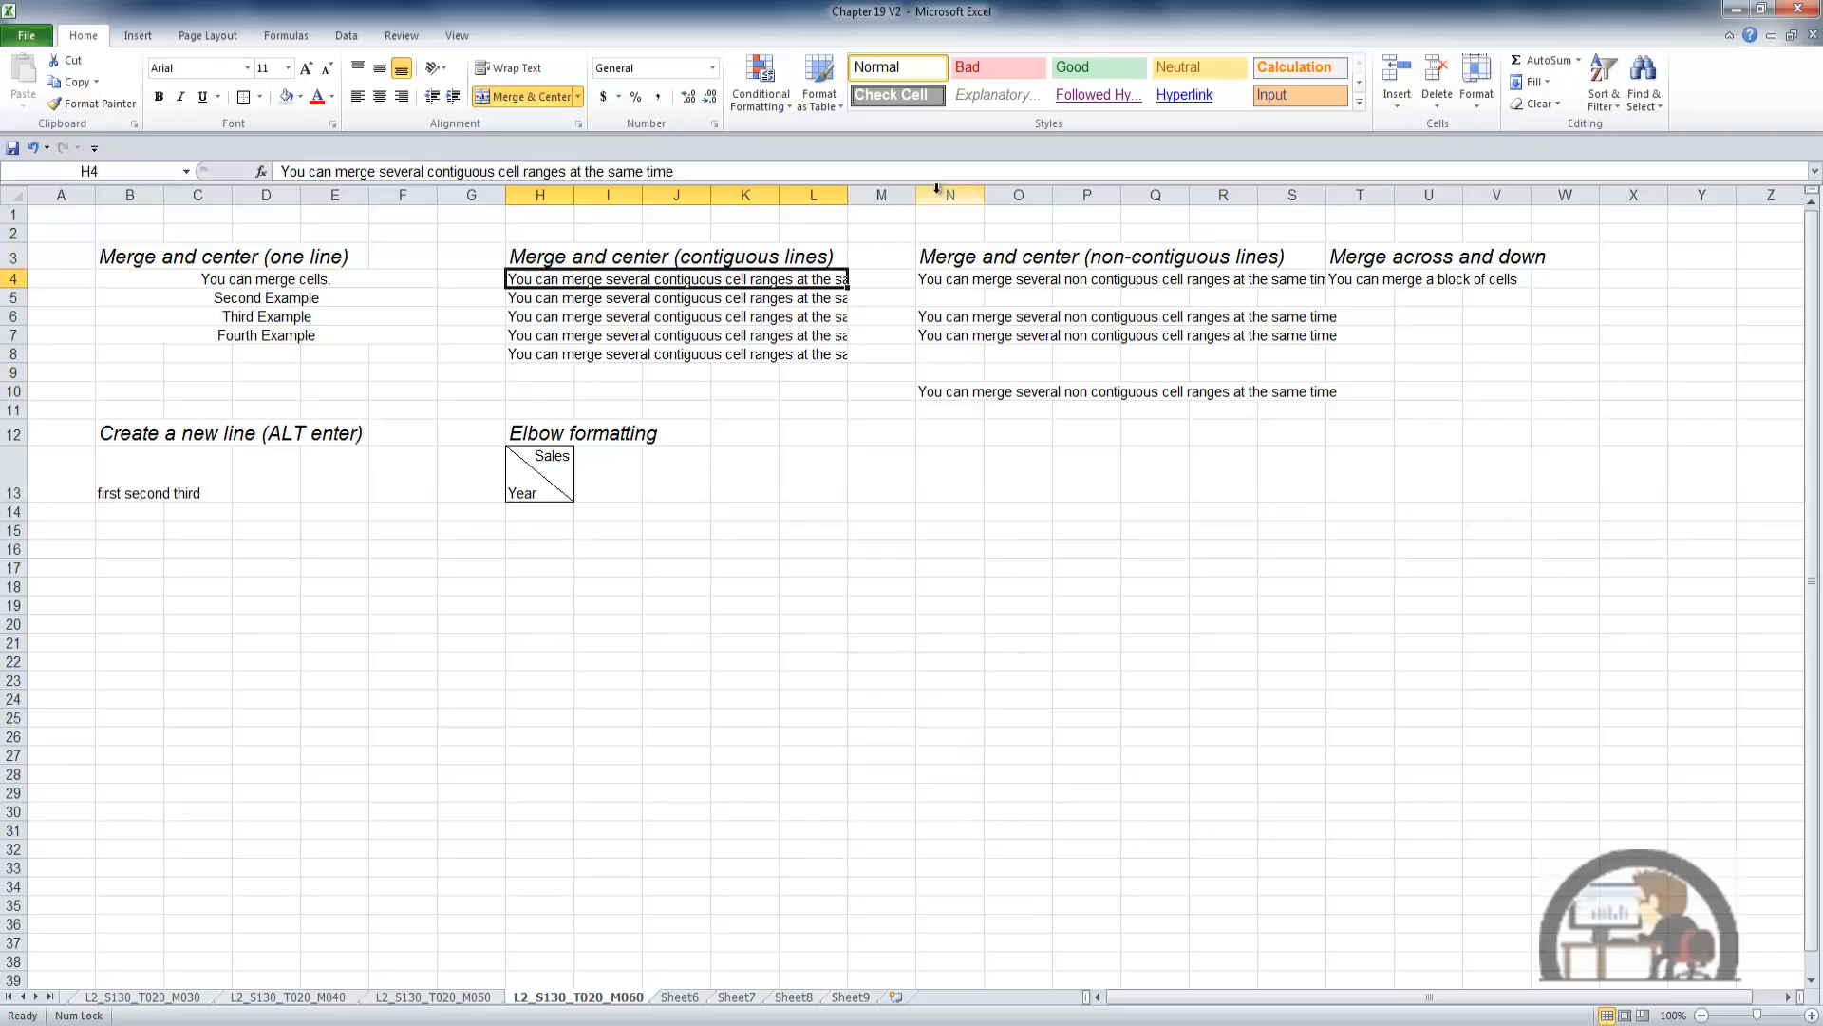
Merge and center the non-contiguous ranges N4:R4, N6:R6, N7:R7 and N10:R10 in one operation.
left_click_drag(950, 280, 1250, 281)
key("ctrl")
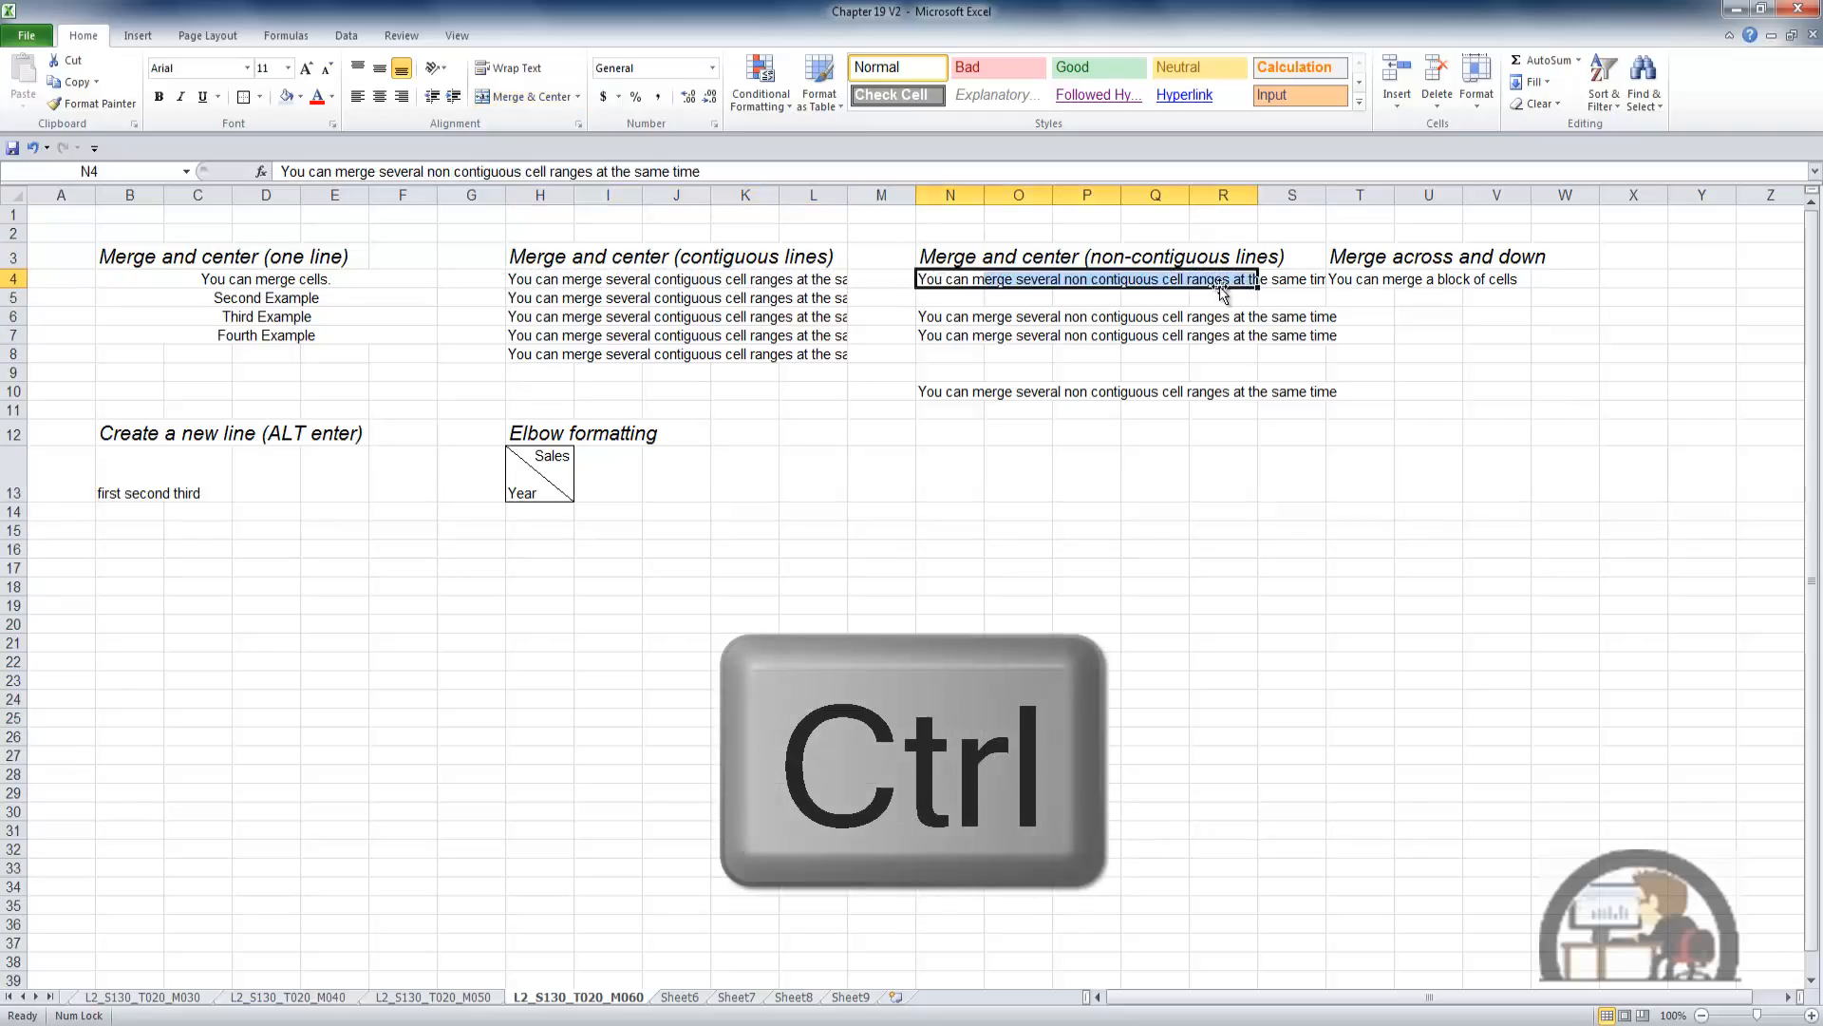
left_click_drag(941, 321, 1249, 317)
left_click_drag(935, 340, 1250, 336)
left_click_drag(944, 399, 1244, 391)
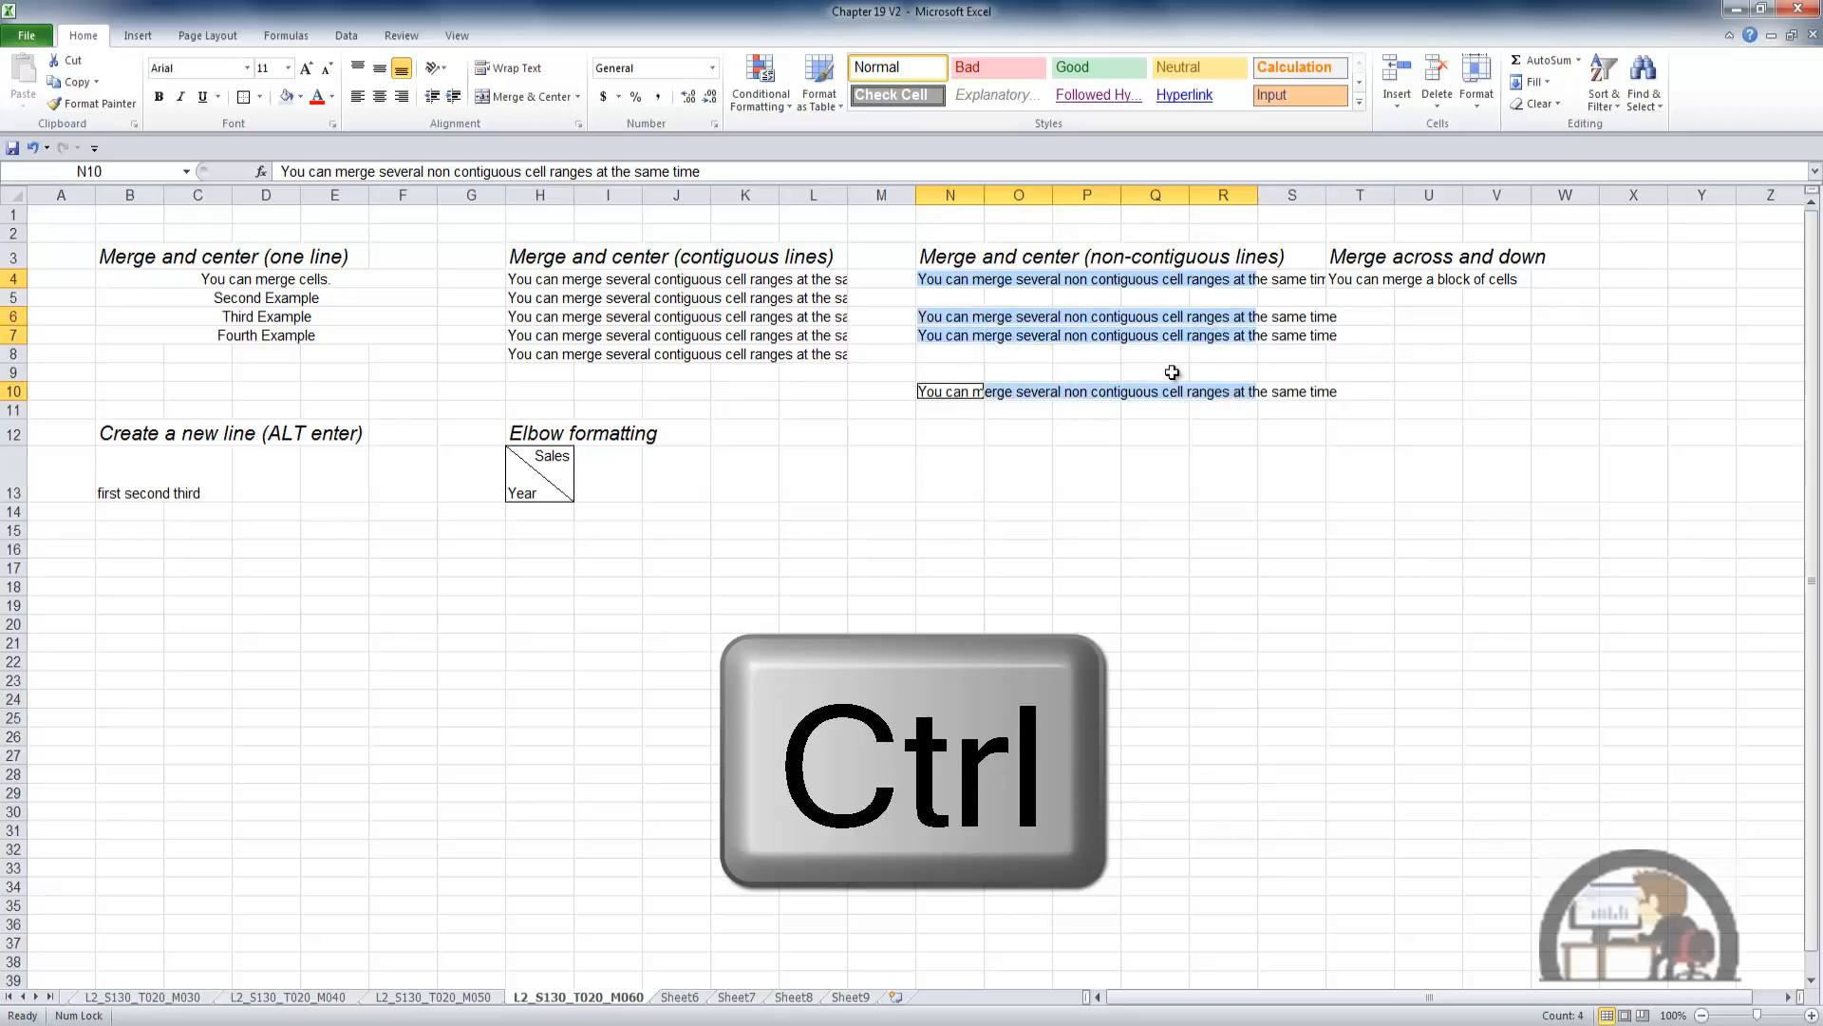
left_click(556, 93)
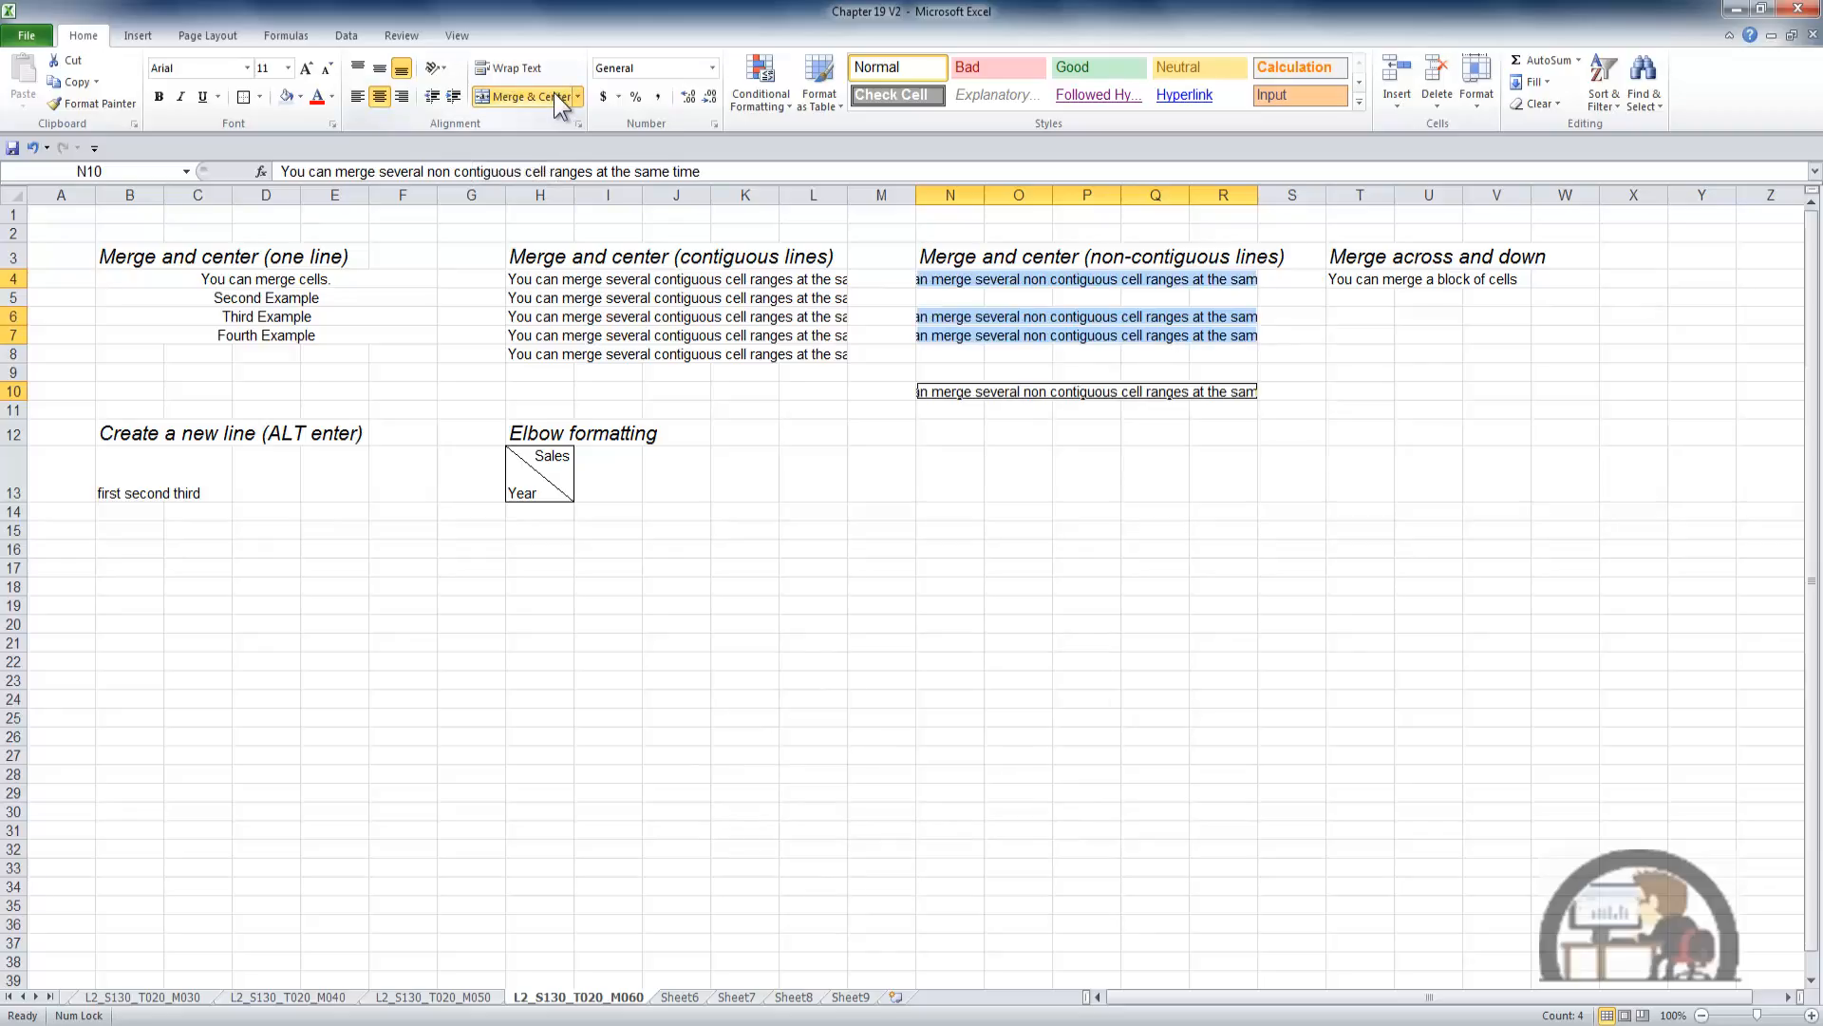
Go through the merged ranges in column N from N4 down to N10 to check each one.
left_click(941, 281)
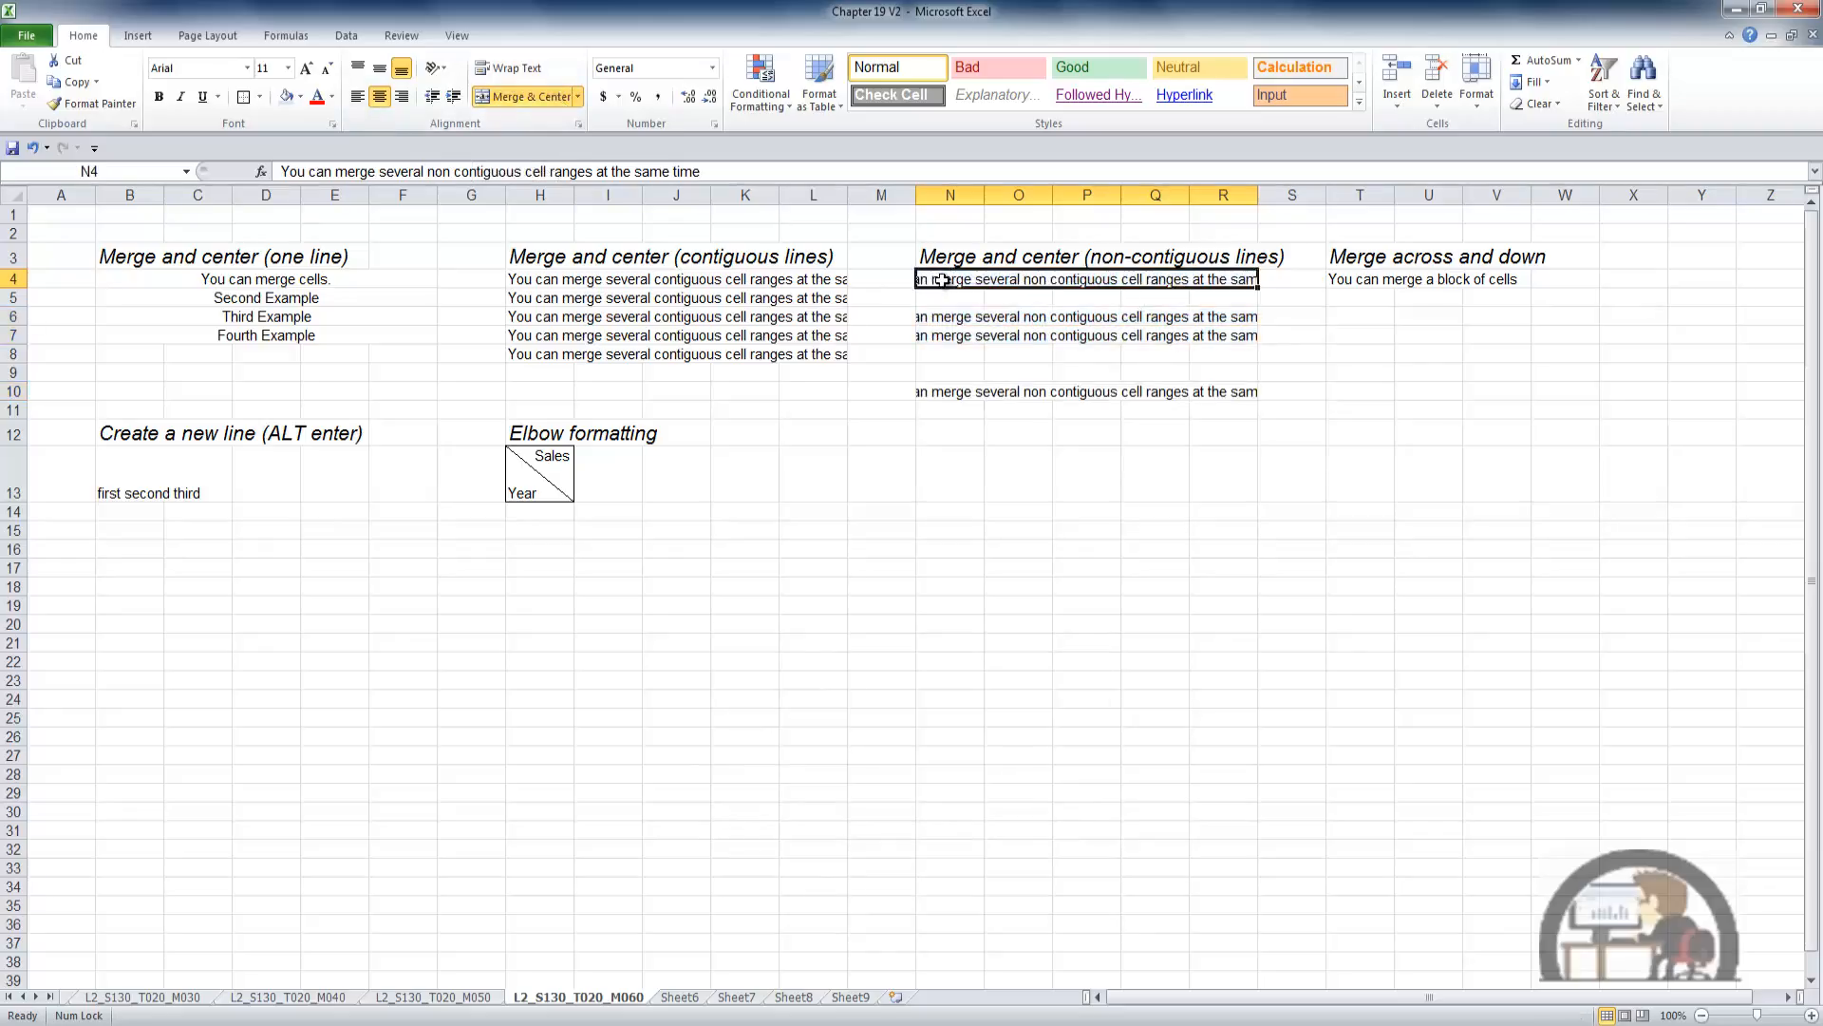
key("Down")
key("Down")
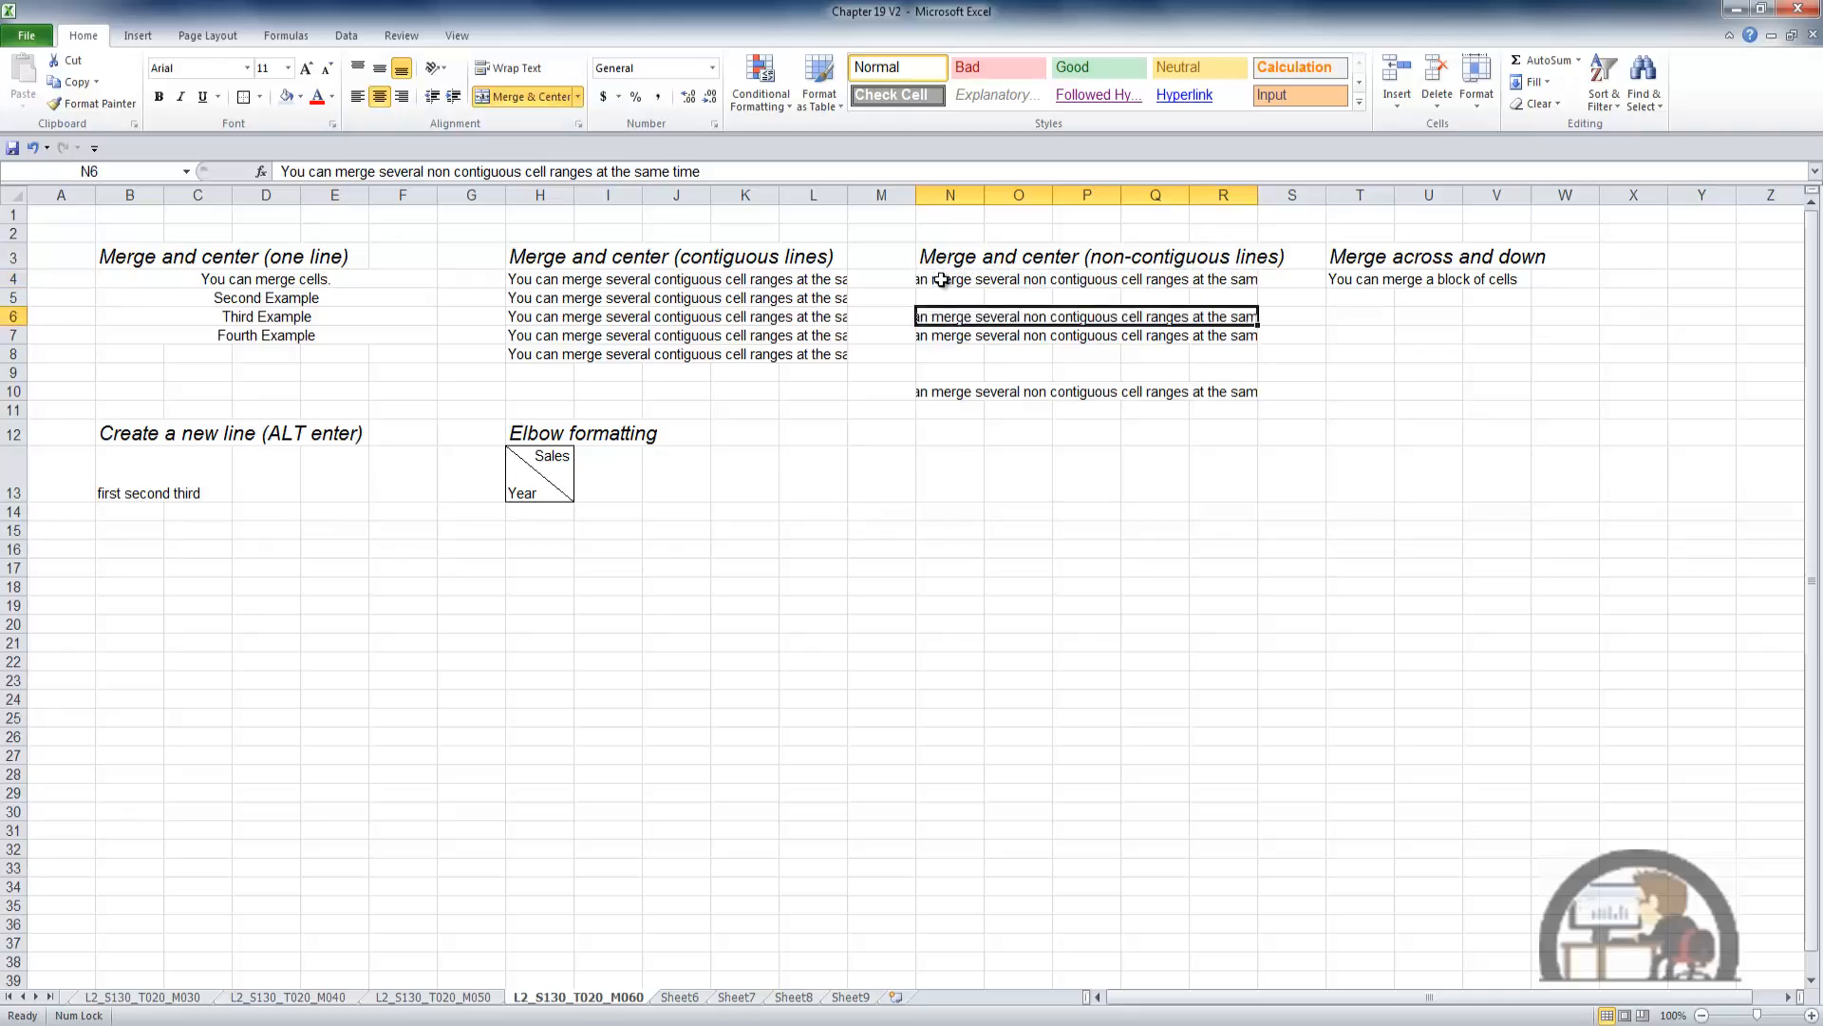
key("Down")
key("Down")
key("Down")
key("Down")
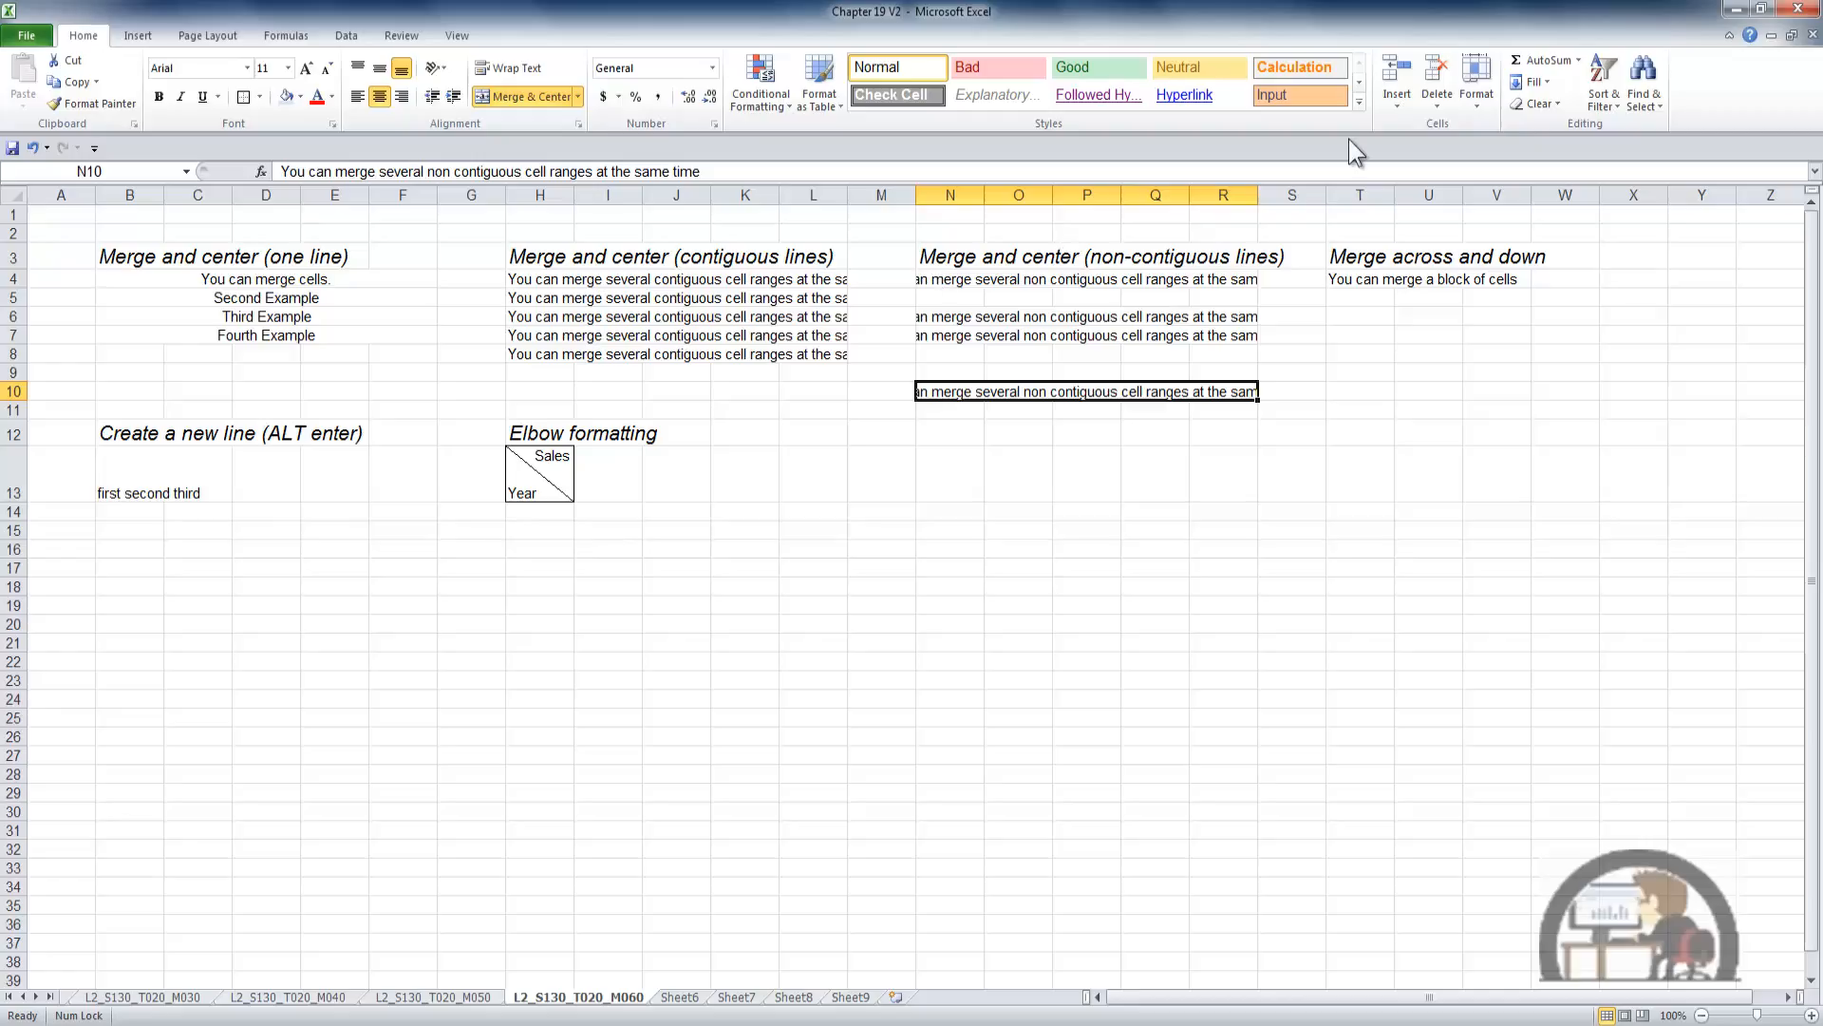
Merge the block T4:W9 across and down into a single cell with Merge Cells, without centering.
left_click_drag(1376, 280, 1549, 366)
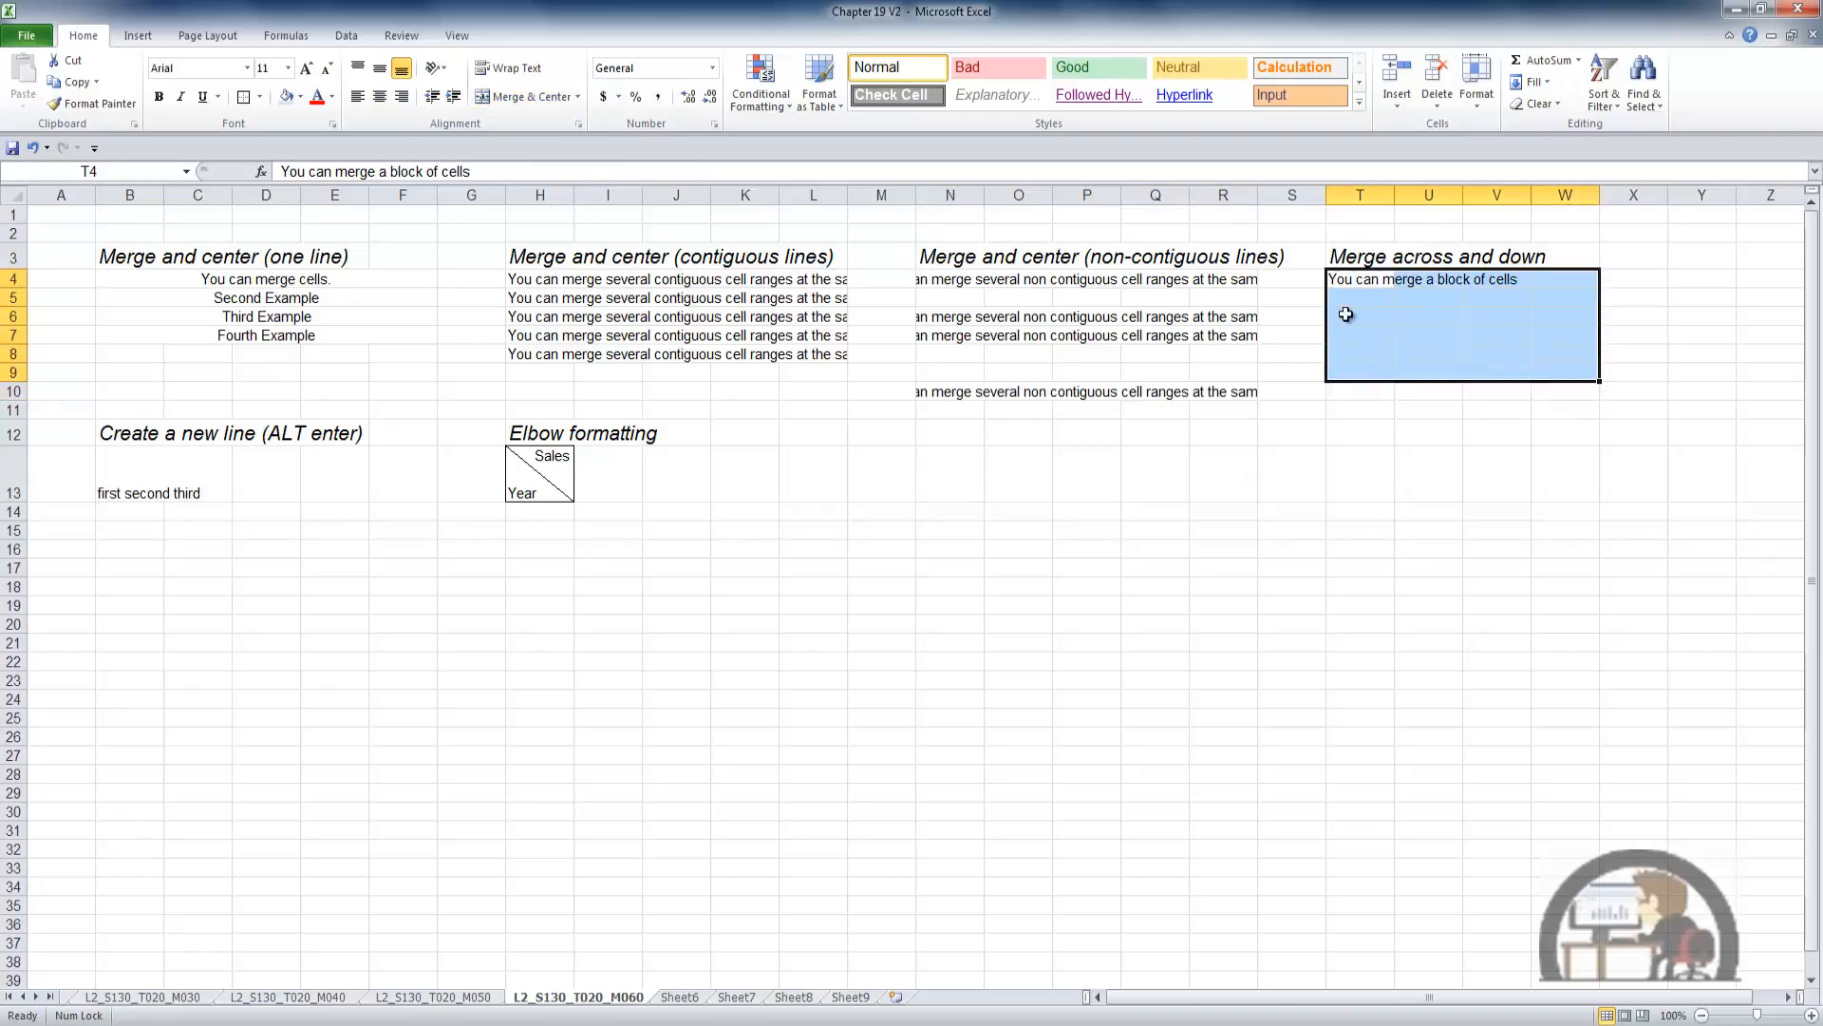
left_click(578, 97)
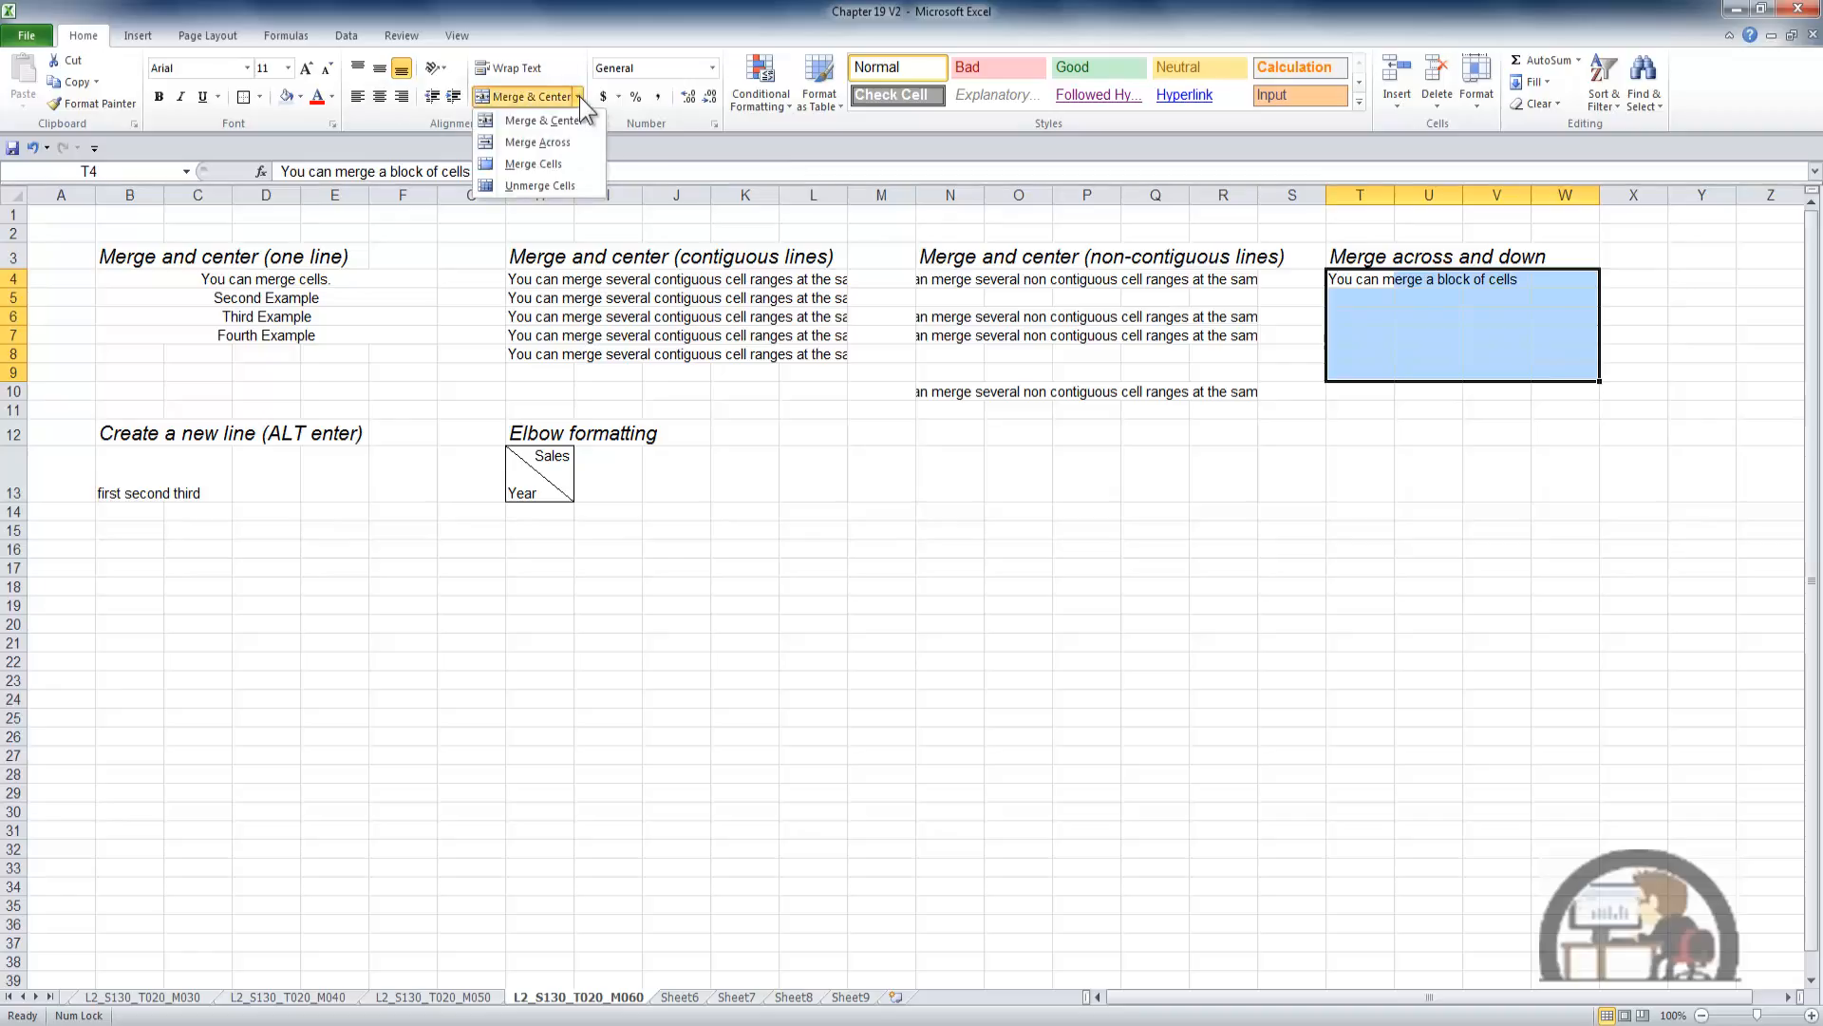
left_click(545, 164)
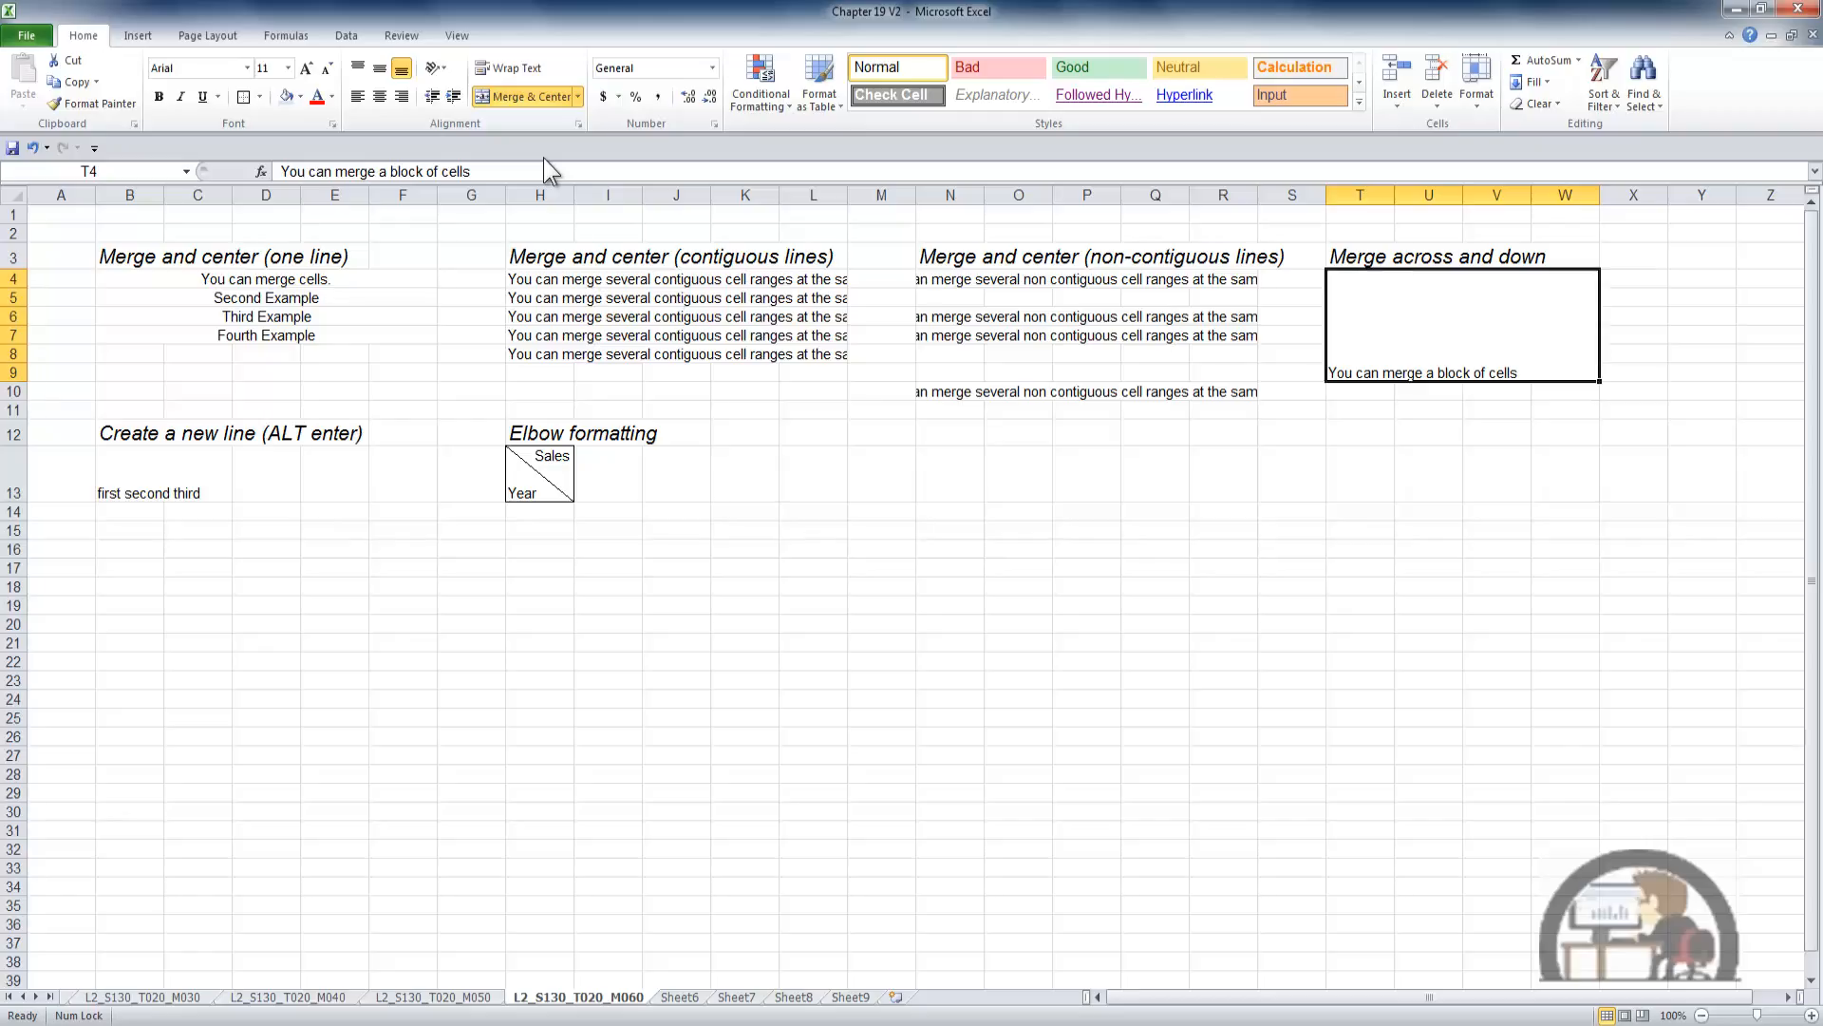
Try different vertical and horizontal alignments on the merged block T4:W9, finishing with top and left alignment.
left_click(357, 68)
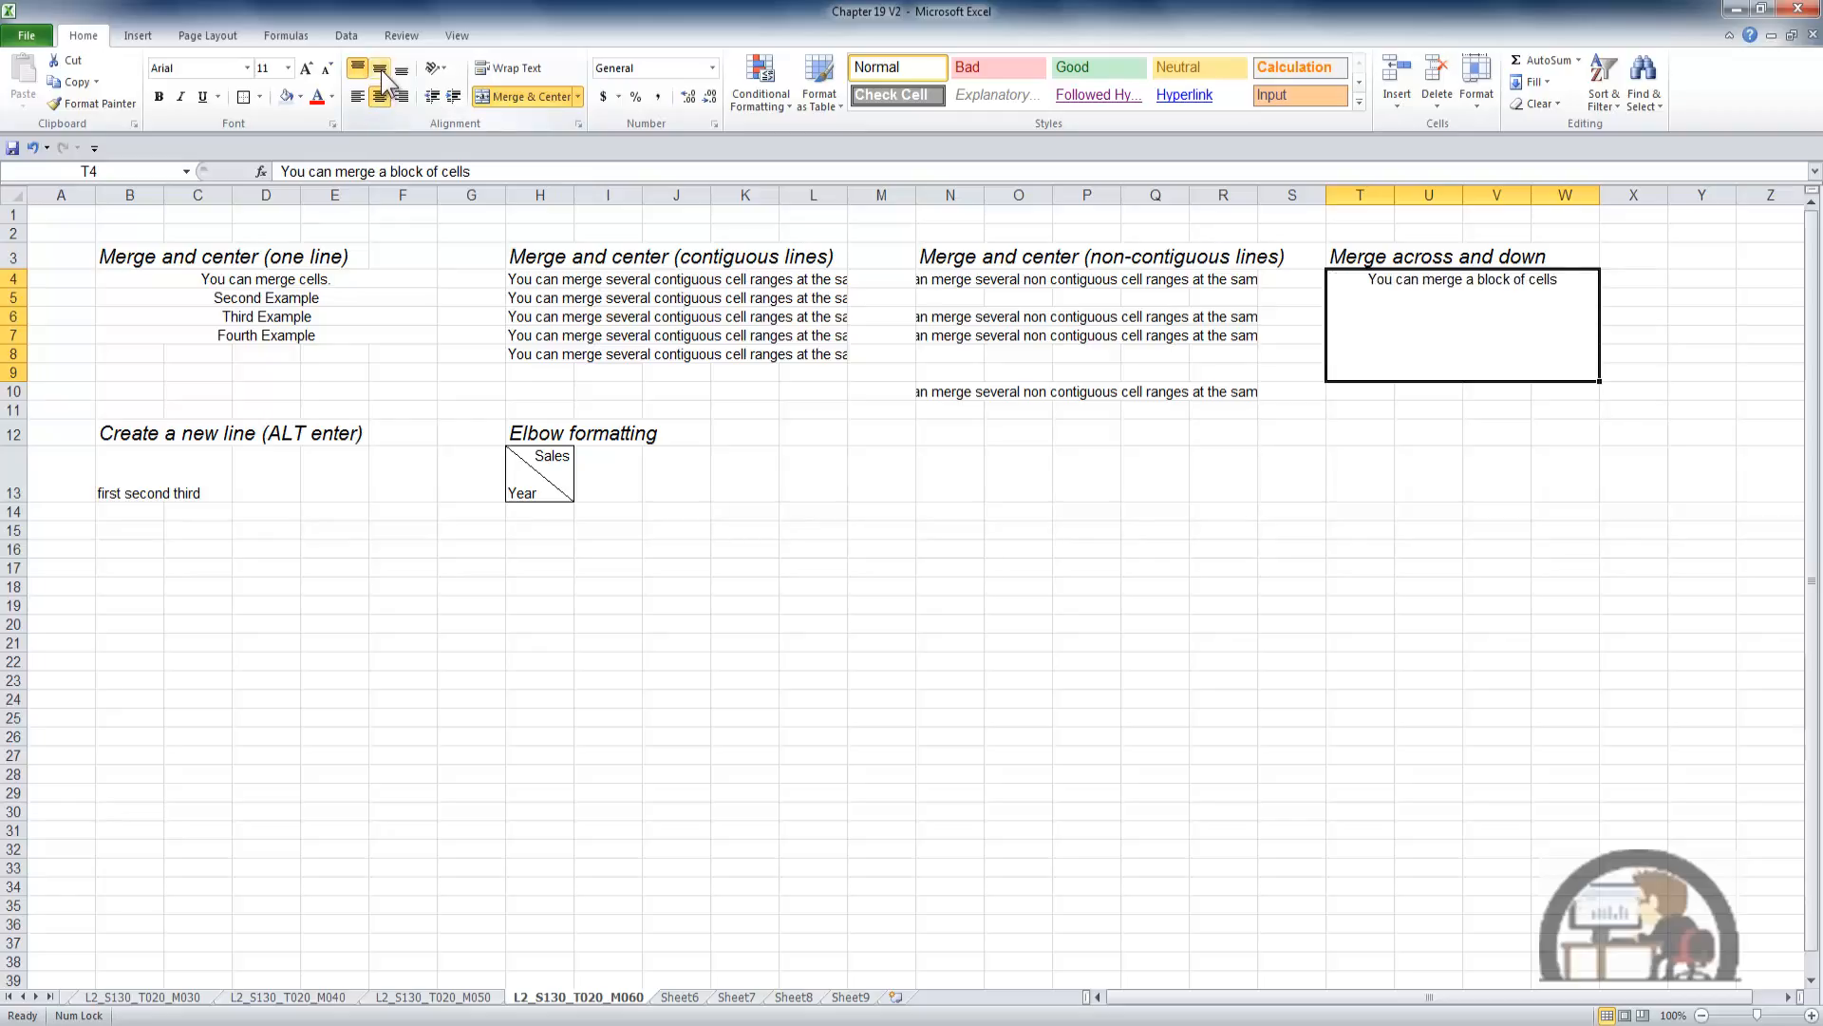
left_click(380, 69)
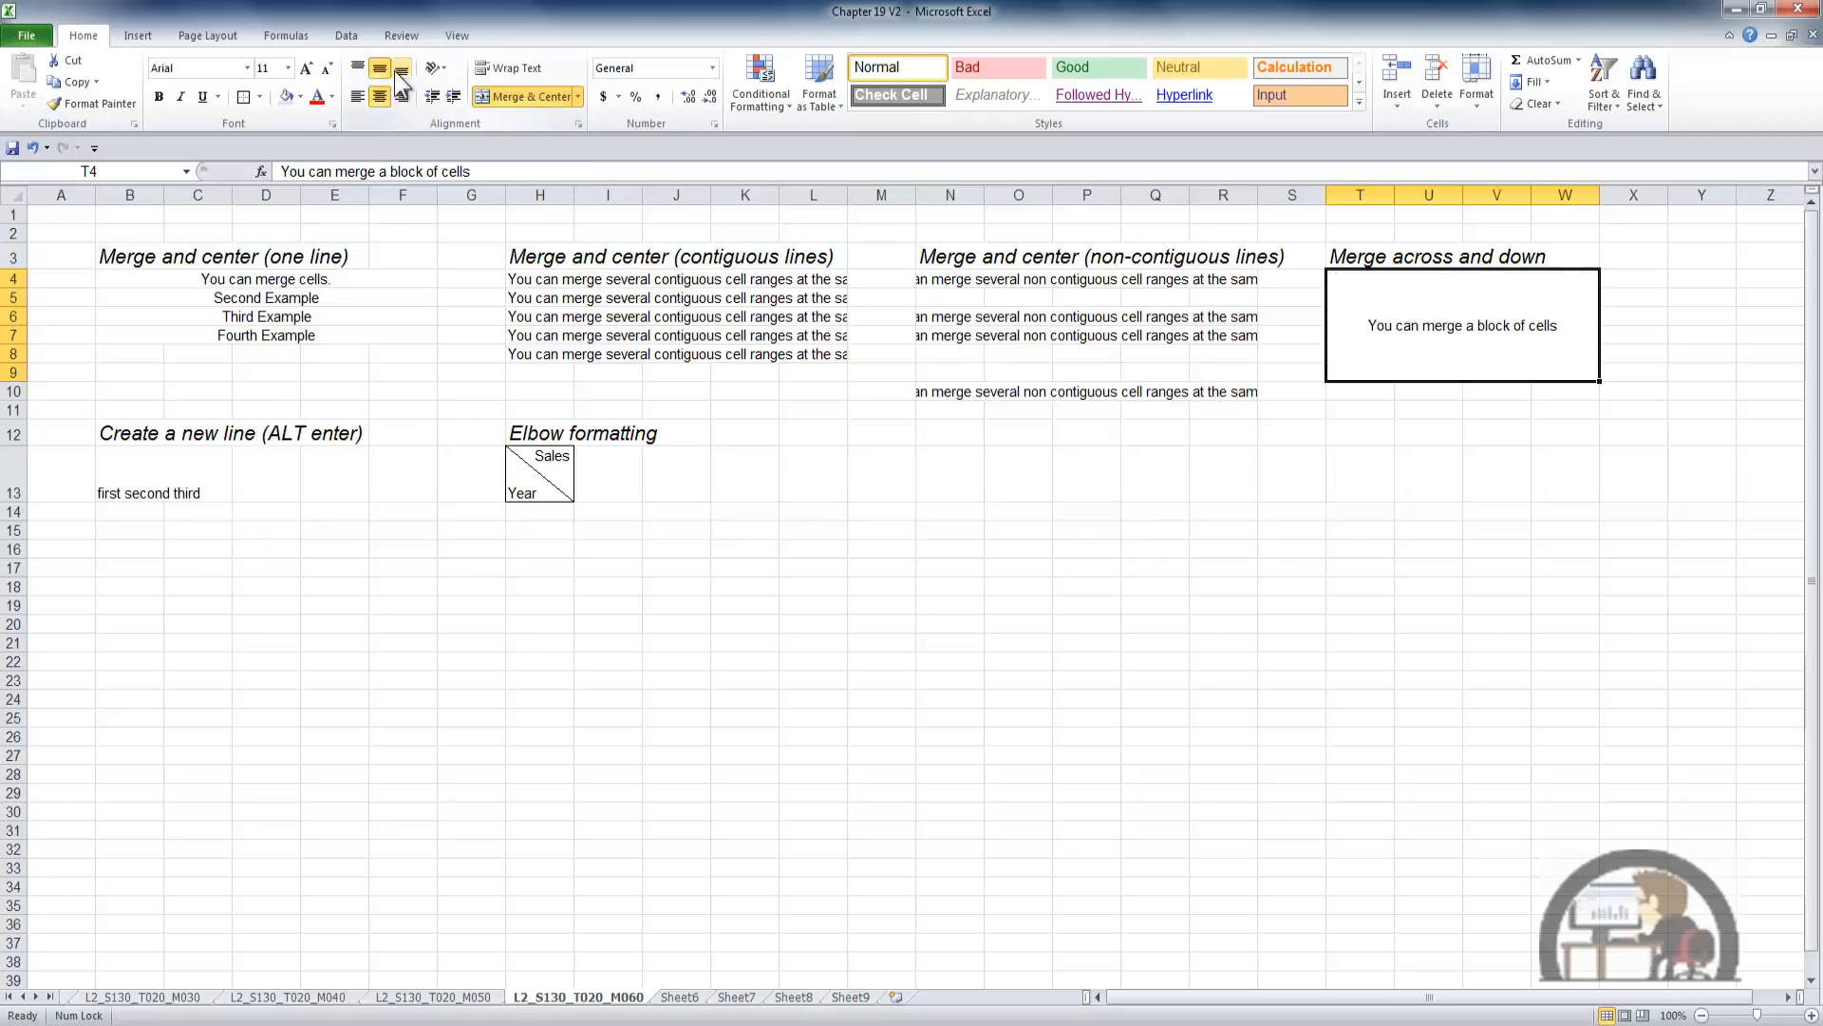
left_click(402, 70)
left_click(402, 97)
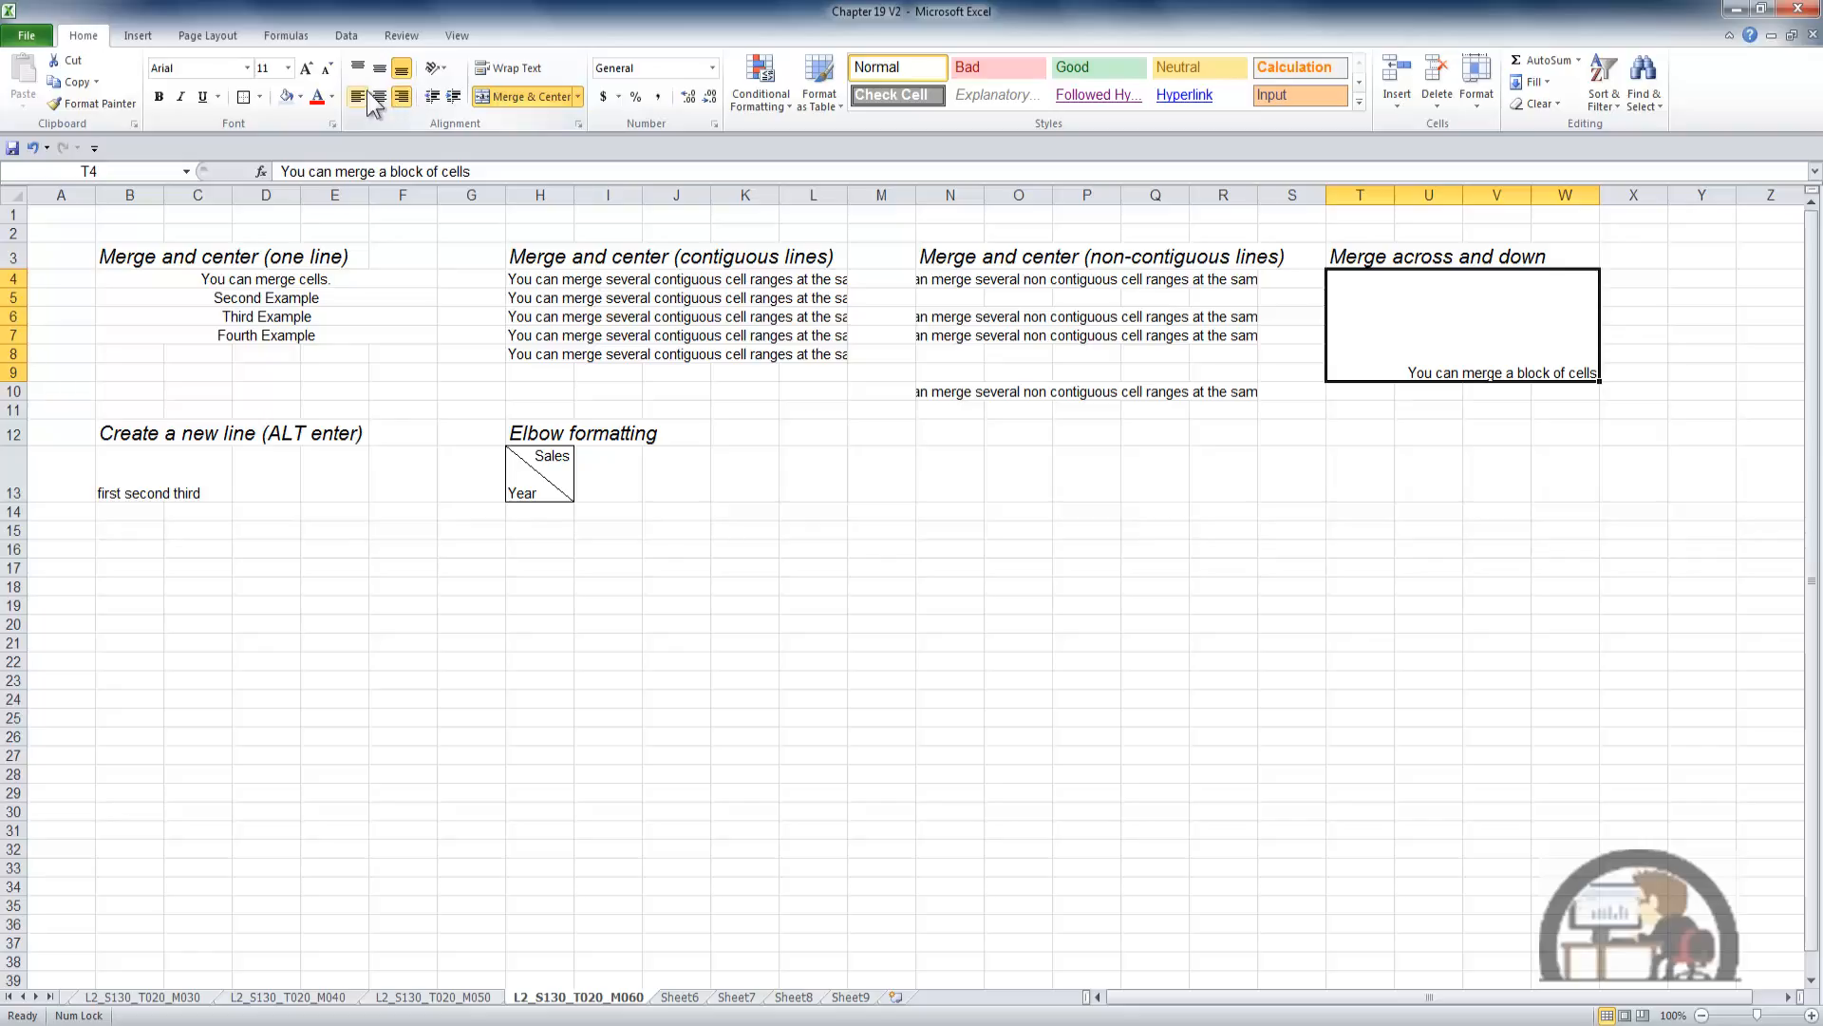
left_click(357, 97)
left_click(357, 67)
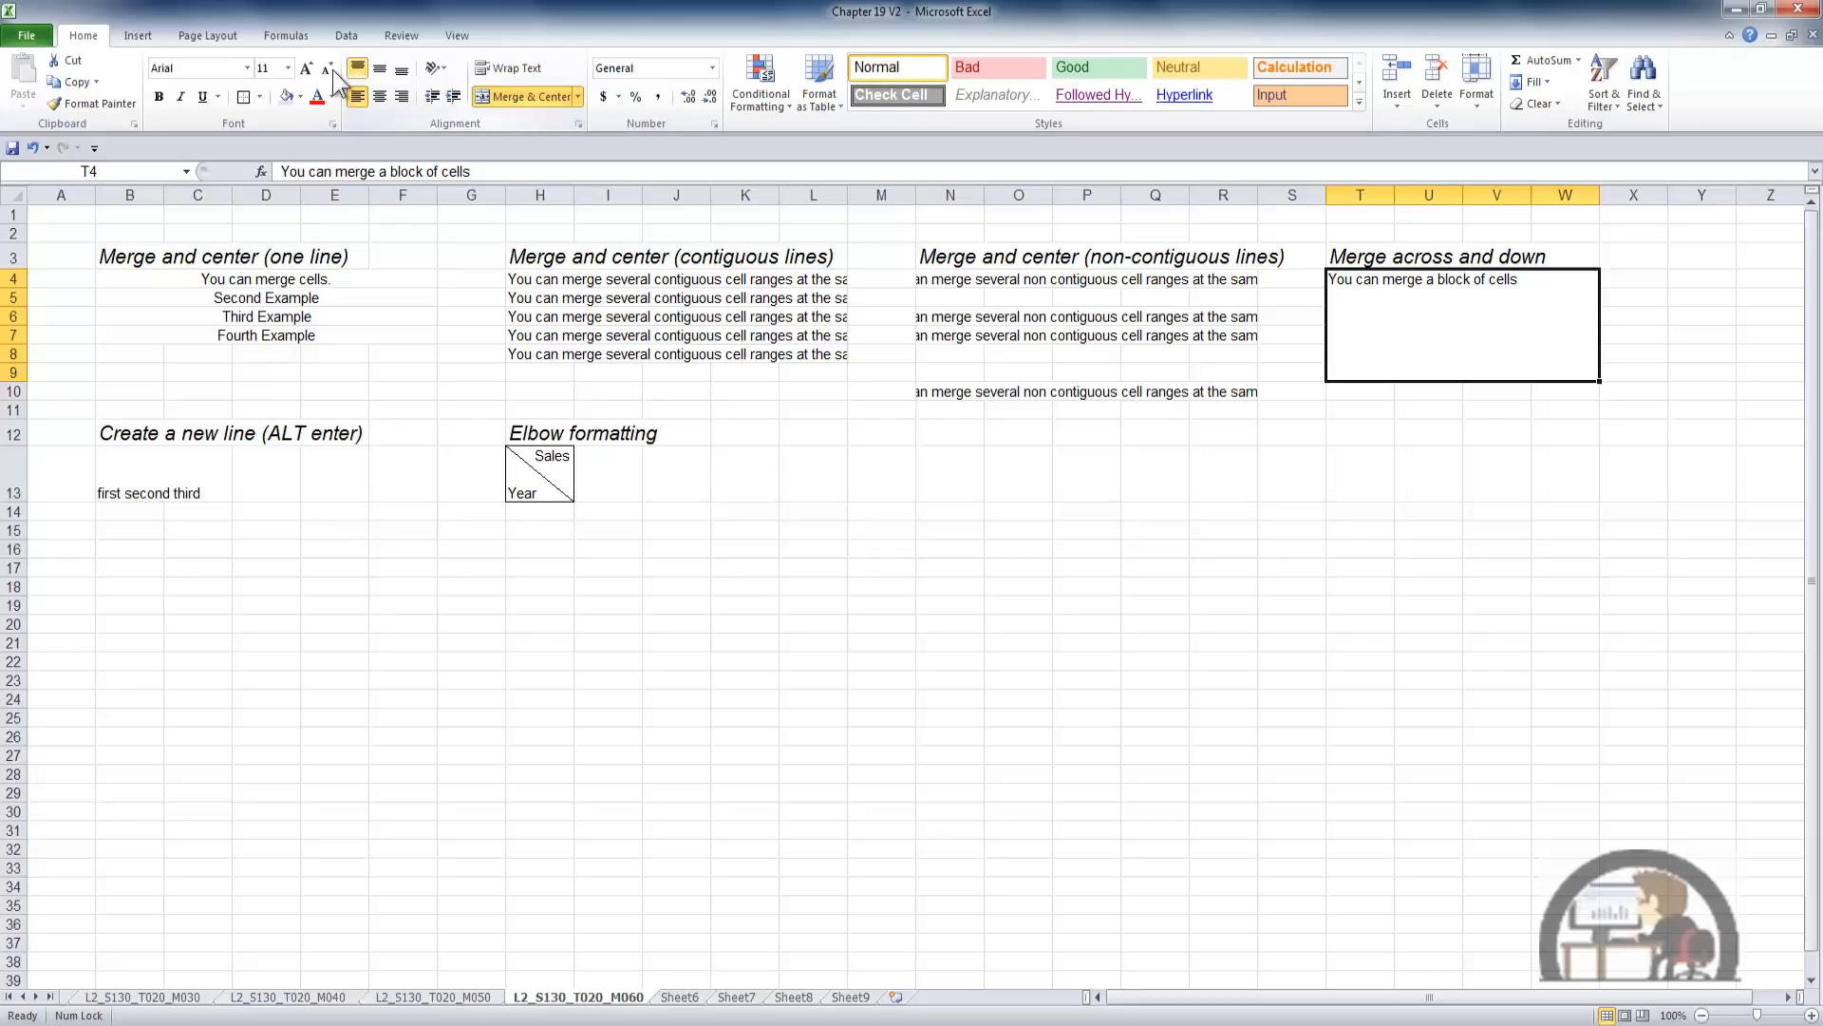
left_click(129, 166)
type("U")
key("Escape")
Enlarge the formula bar and split the text in B13 into three lines reading first, second and third.
left_click(153, 478)
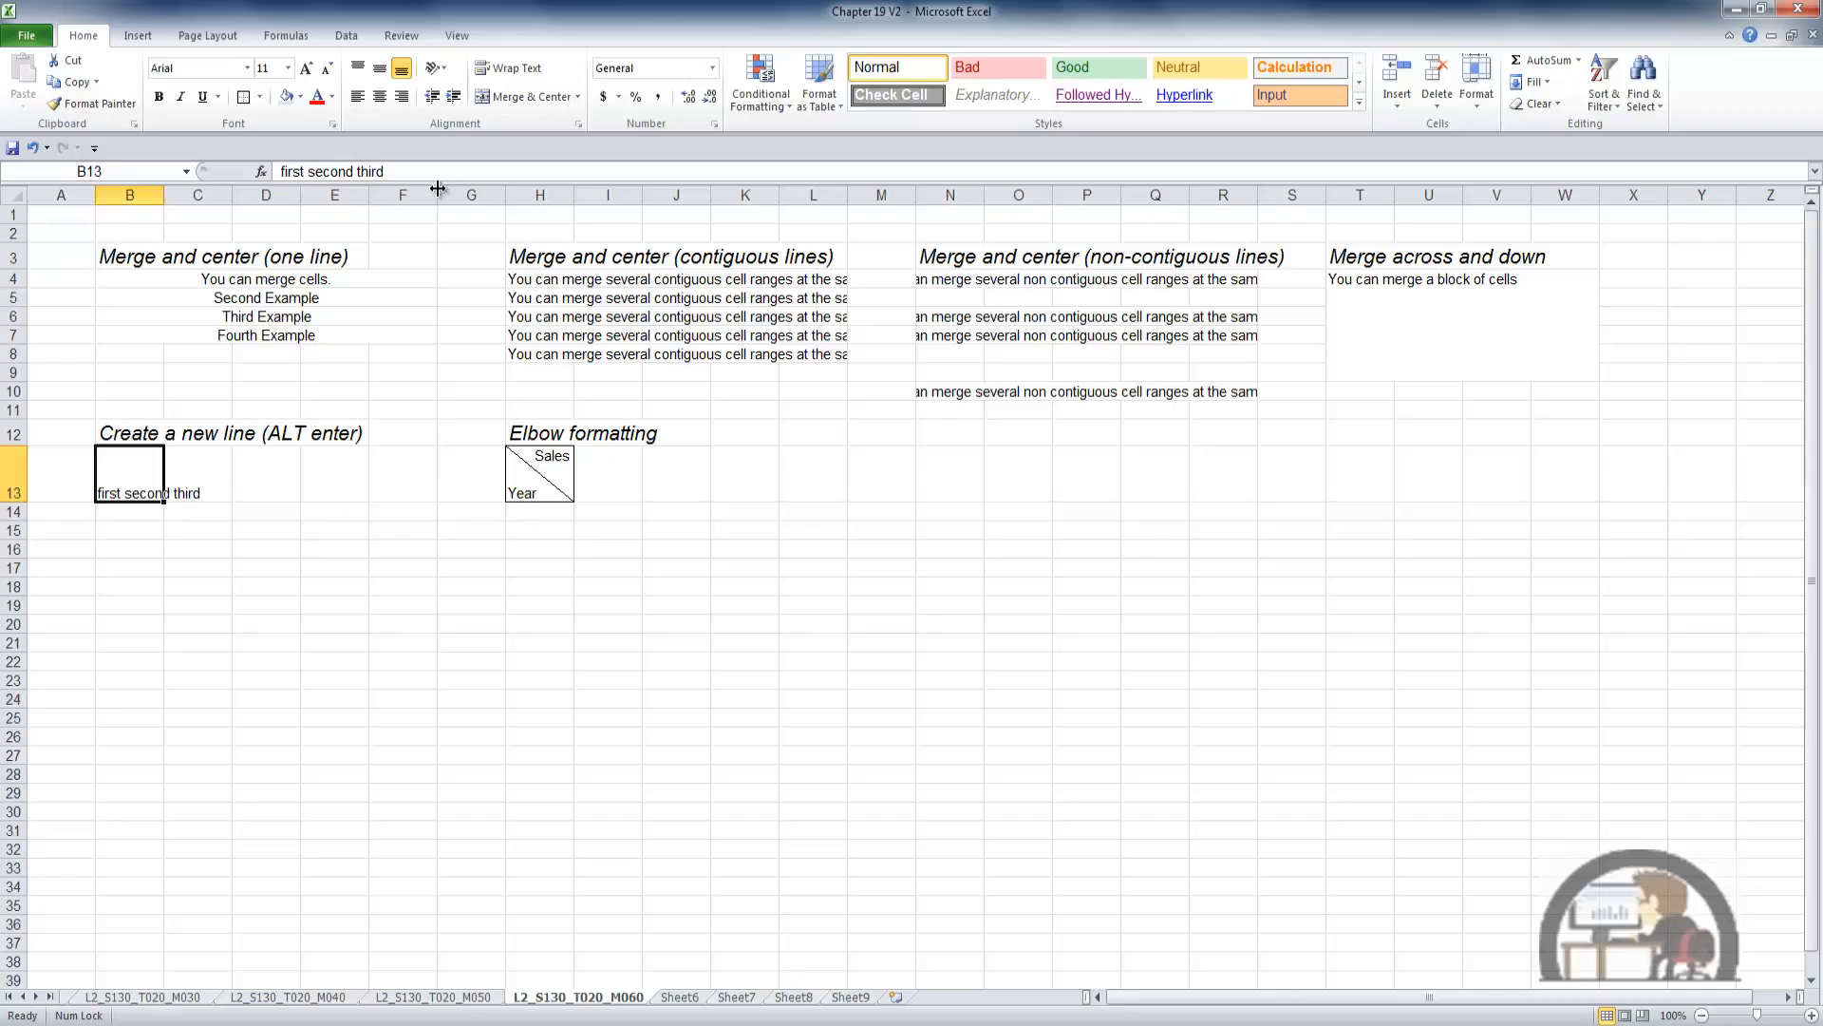
left_click_drag(442, 182, 452, 222)
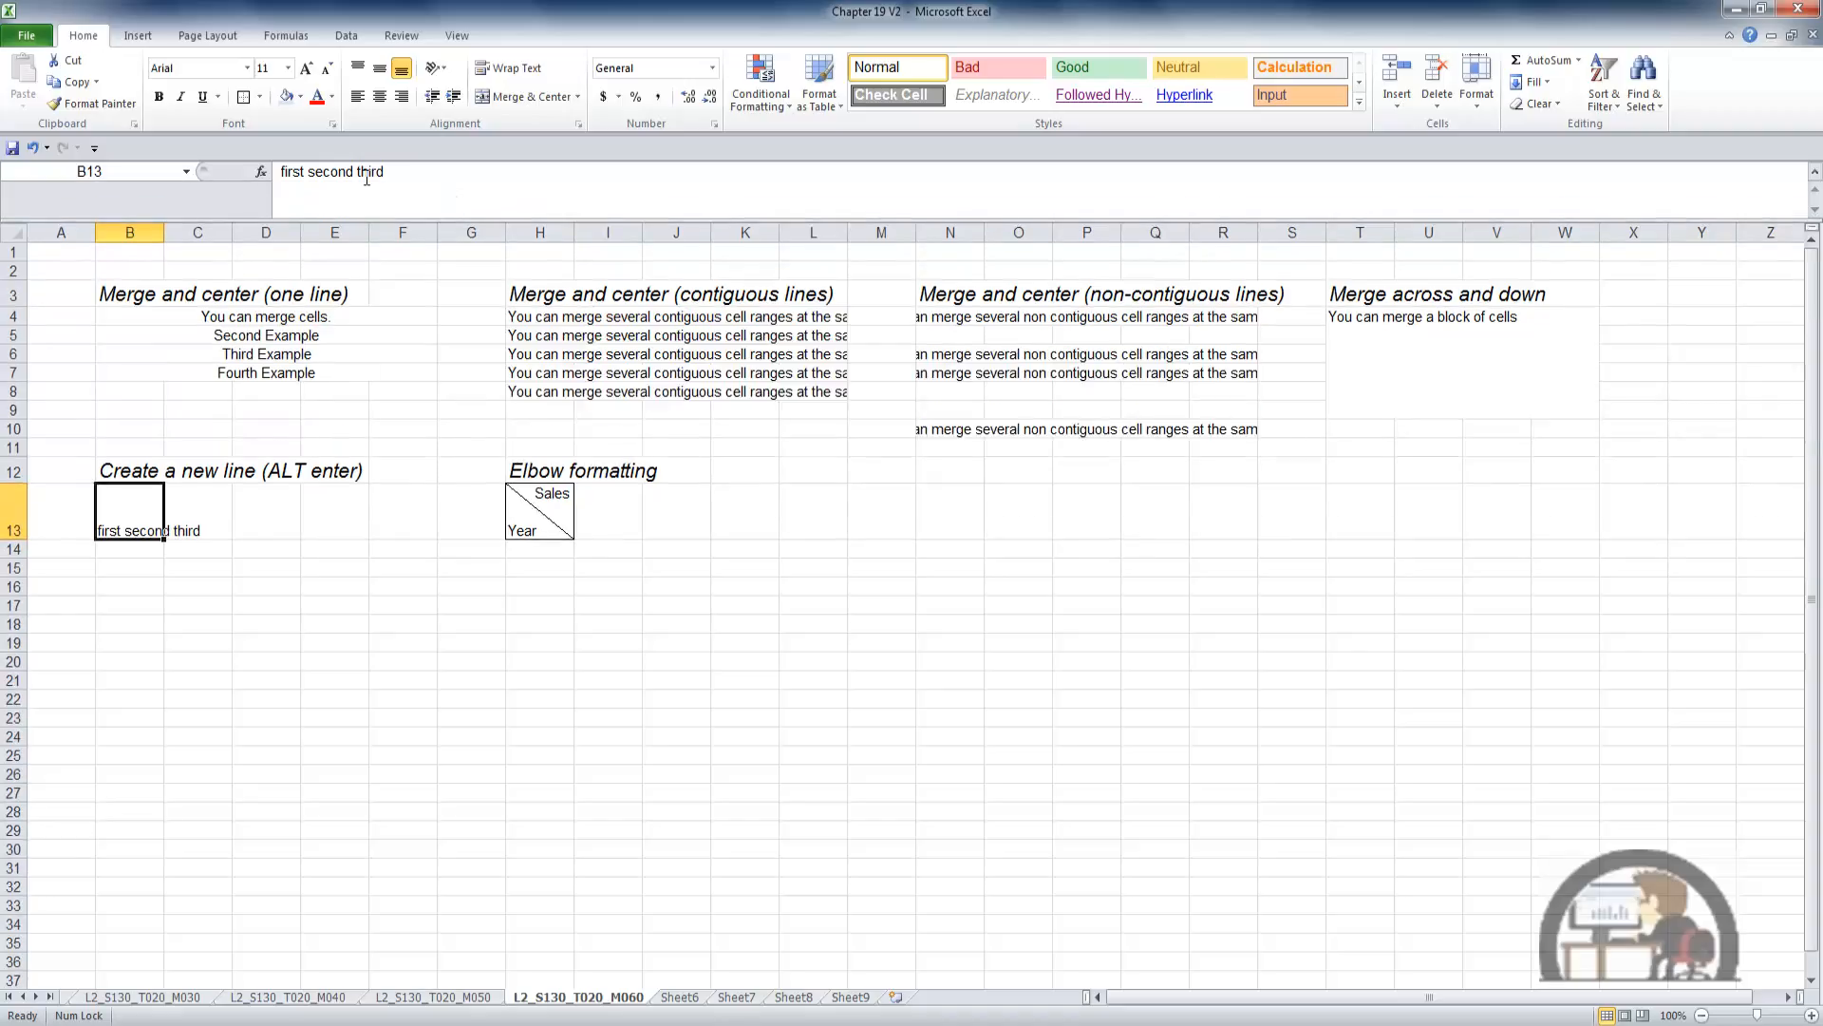
left_click(307, 171)
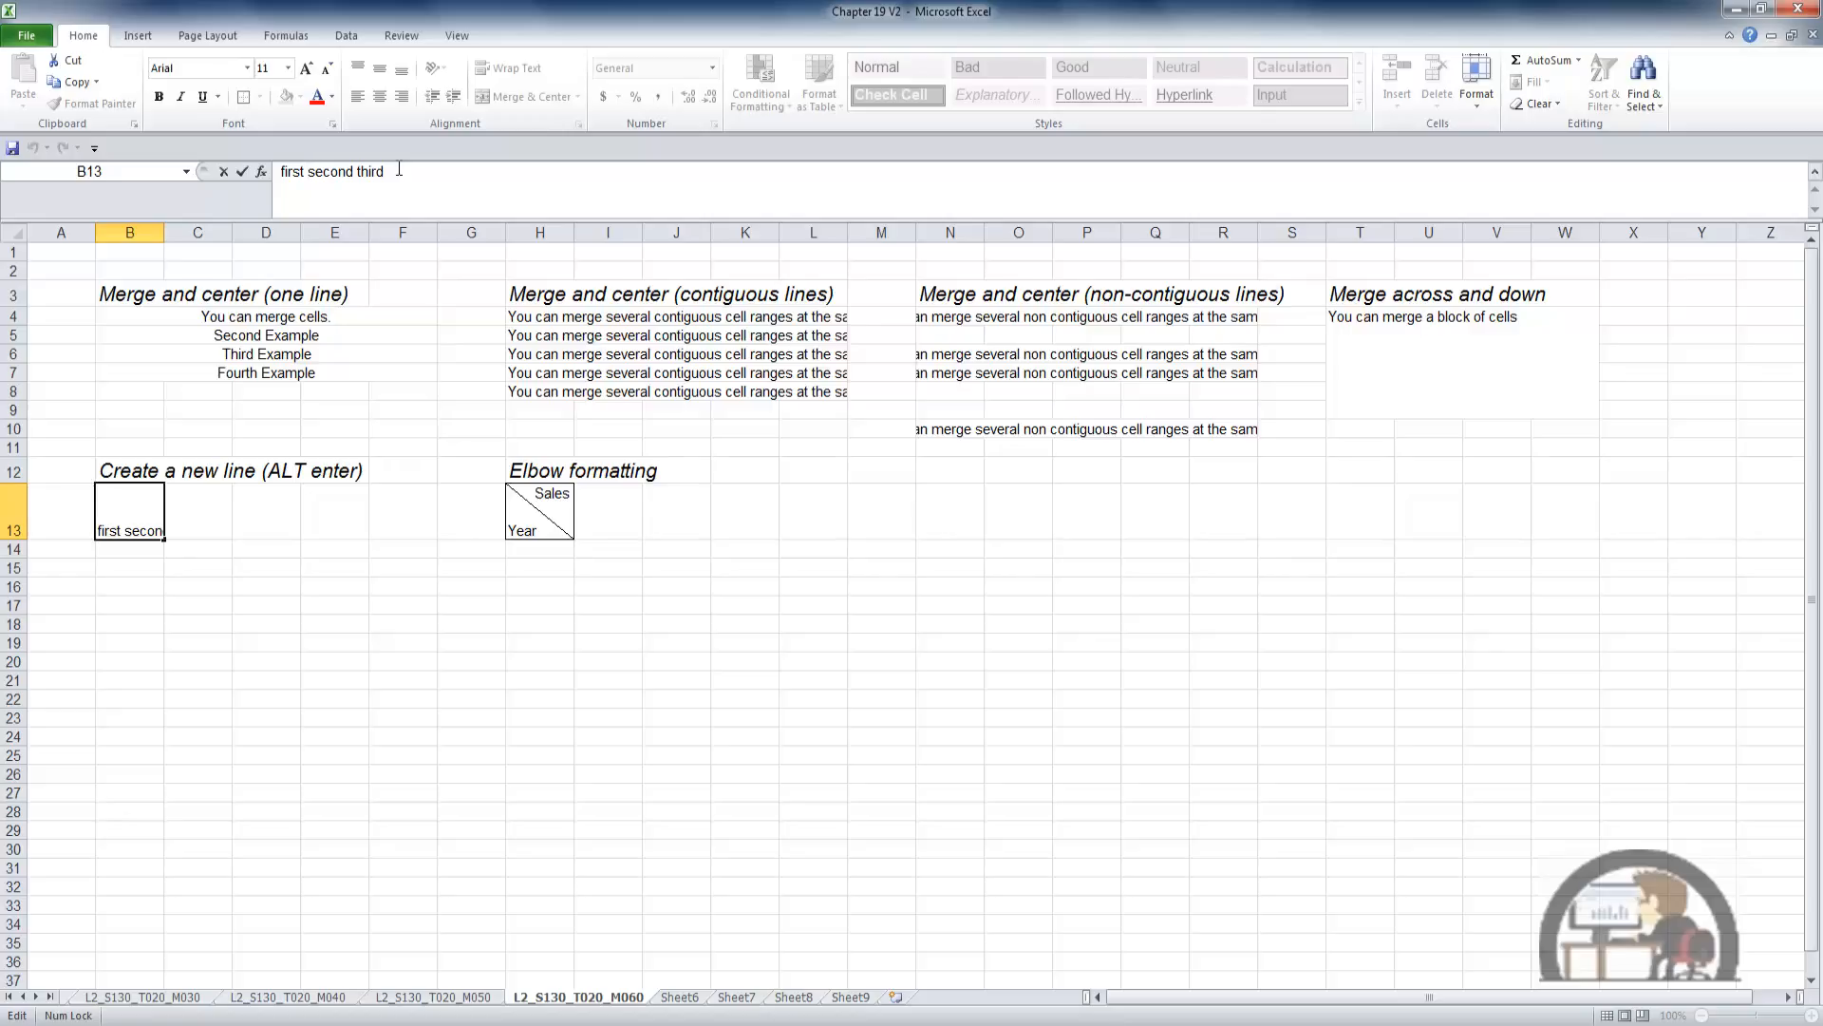
key("alt")
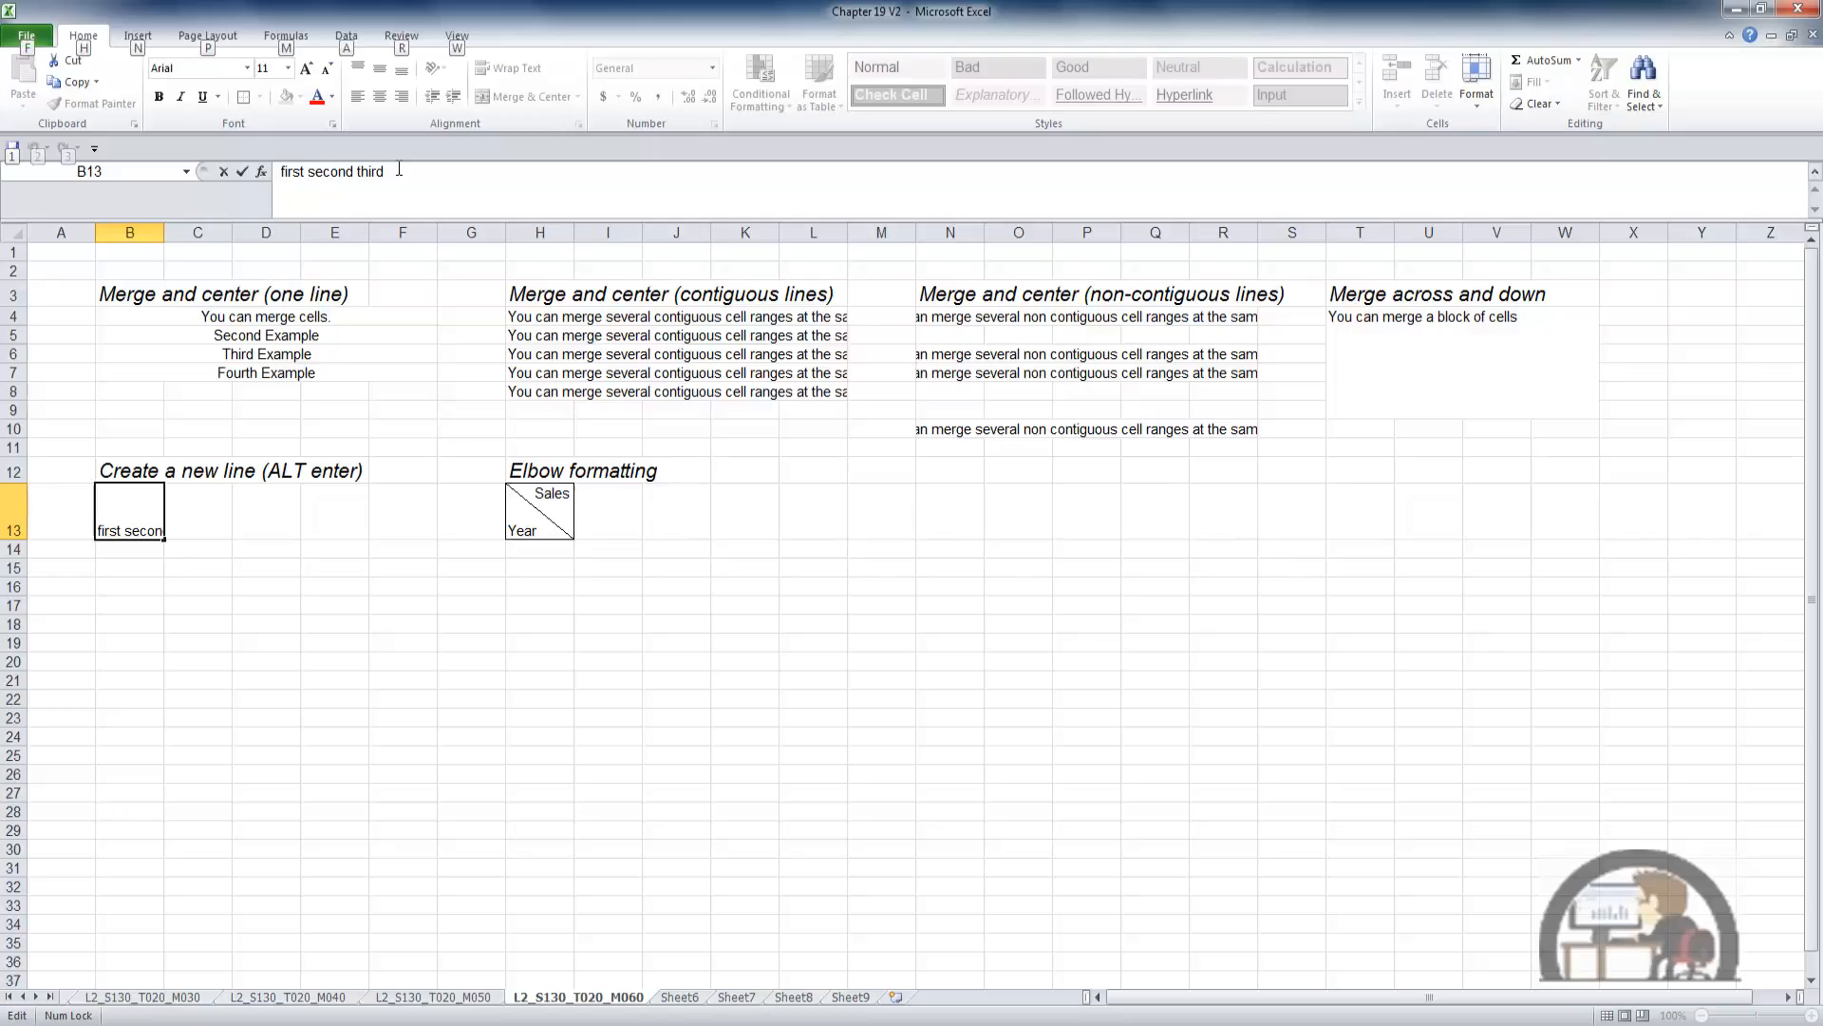
key("alt+Return")
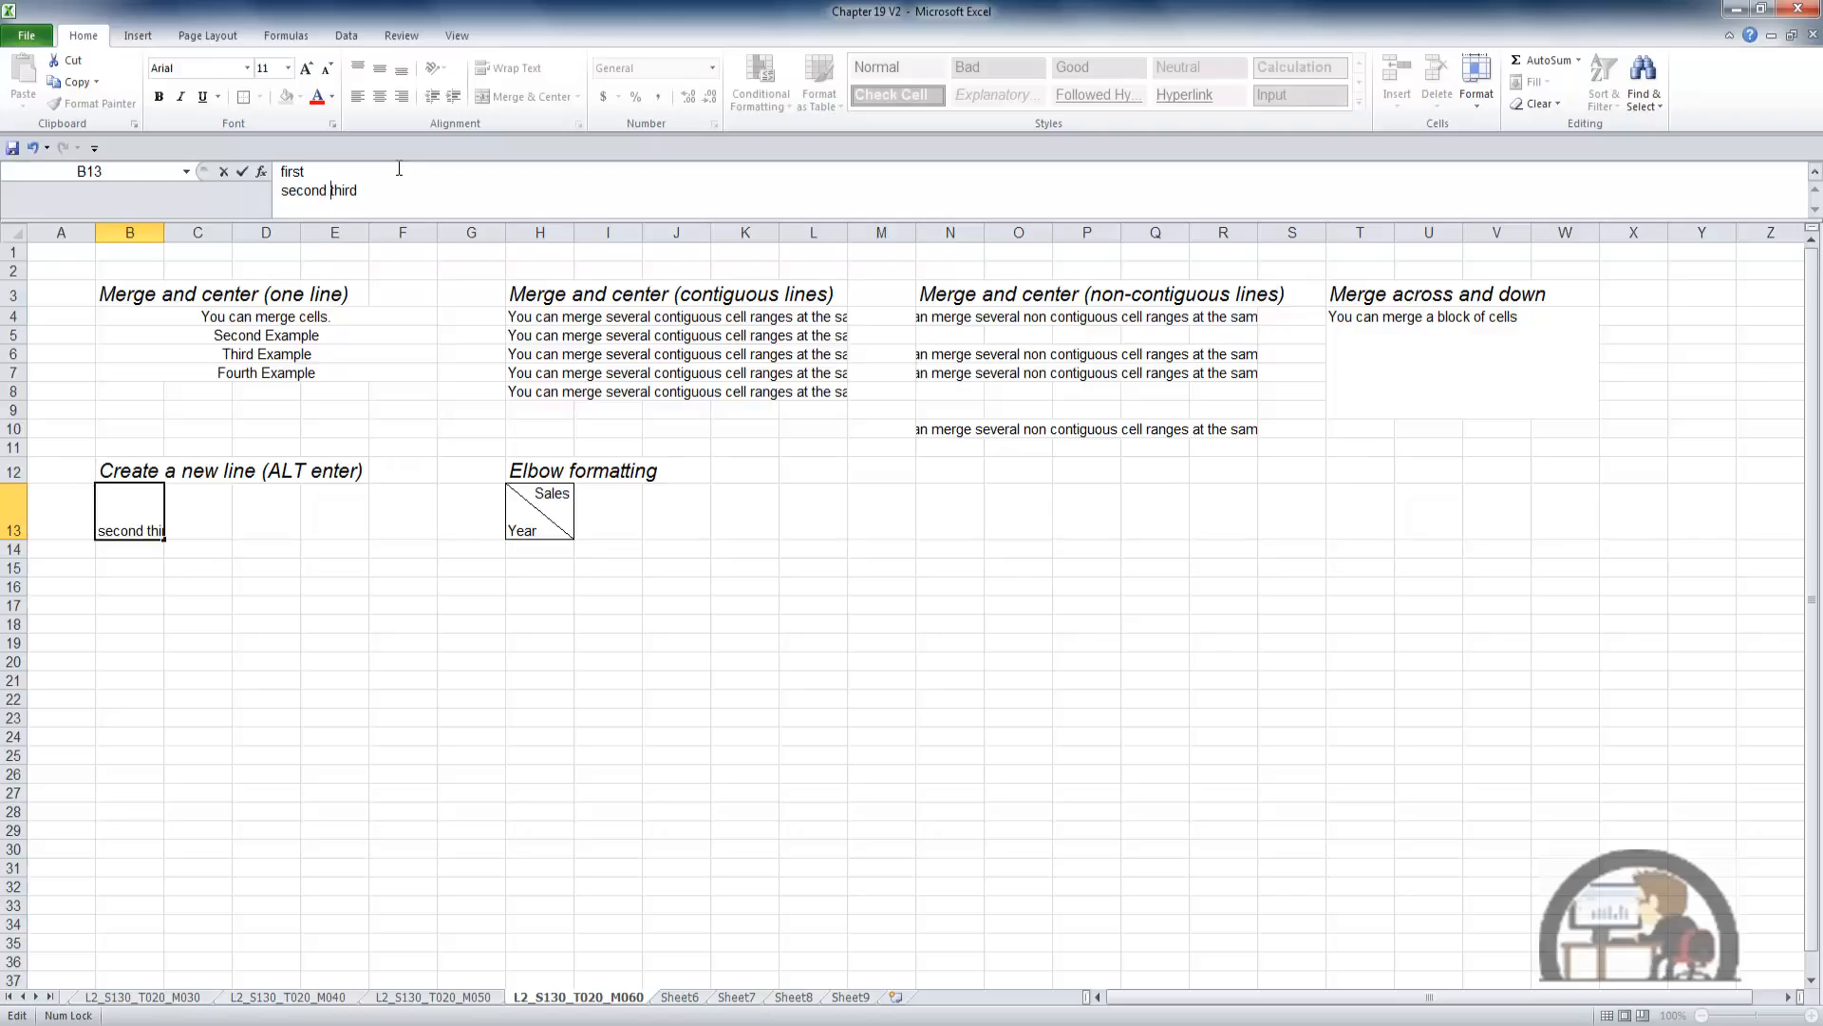
key("alt+Return")
left_click(201, 523)
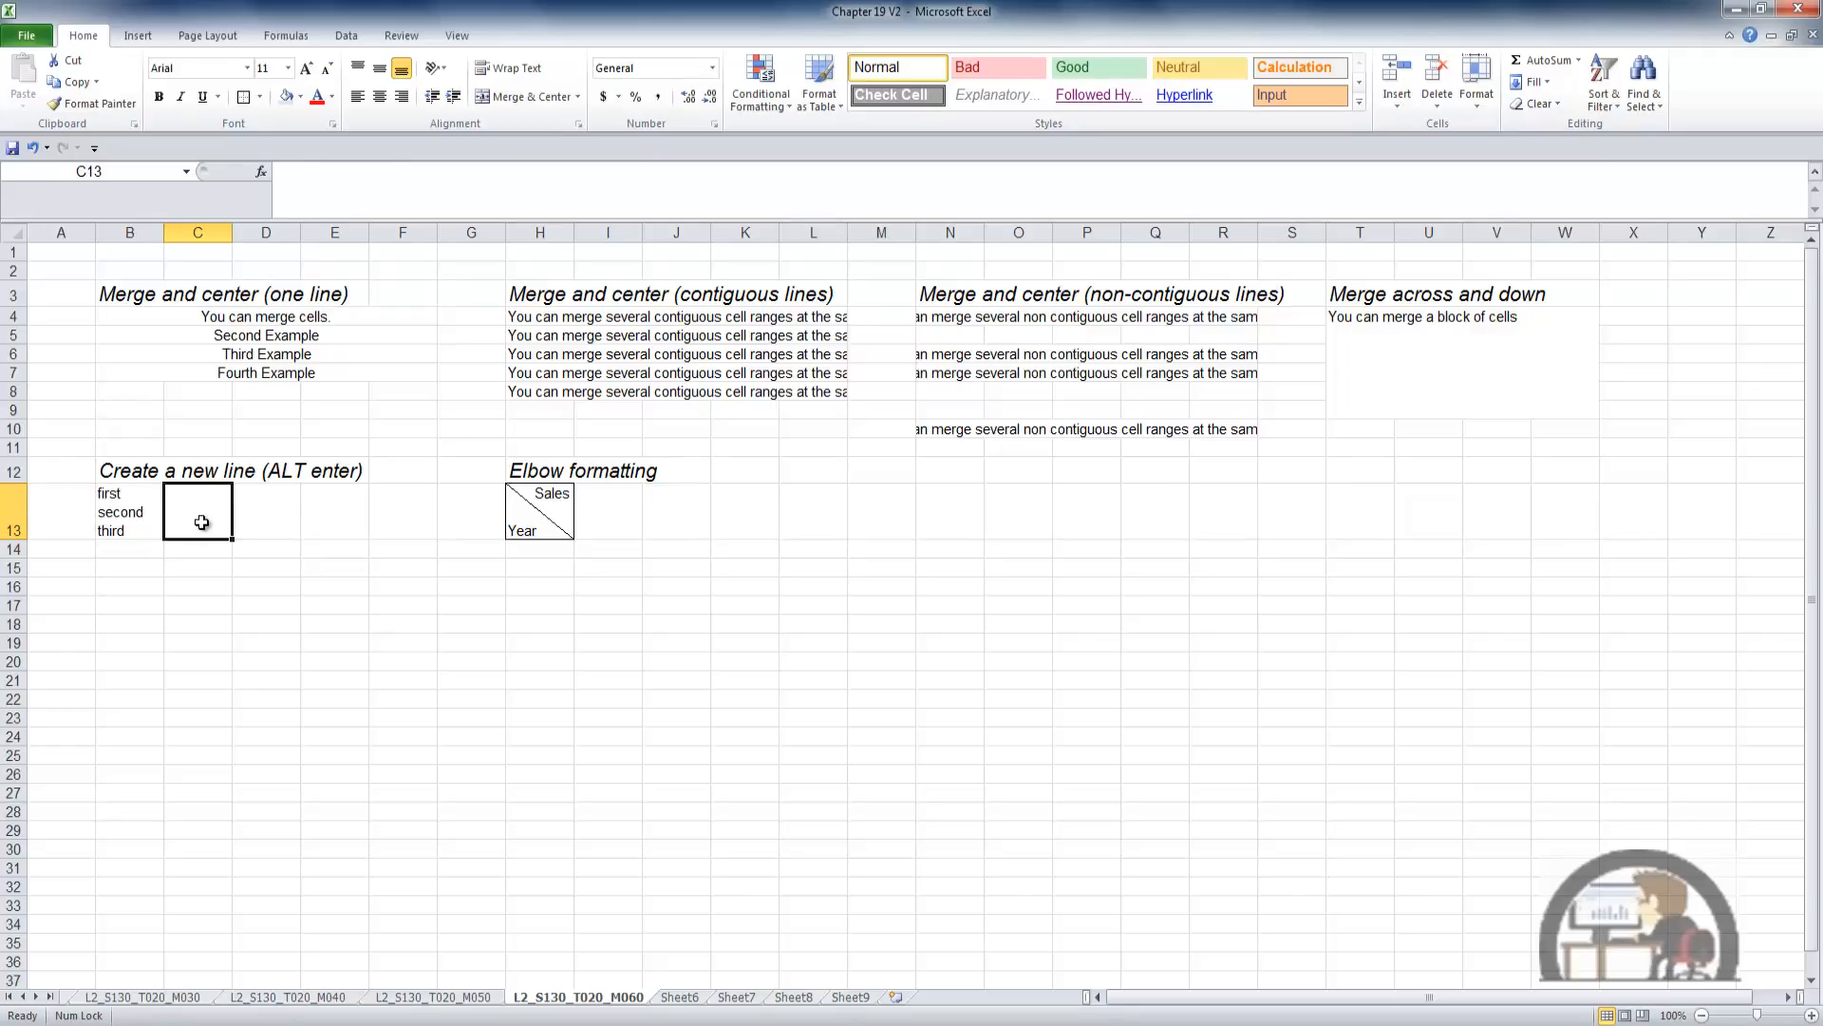
Indent the second line of the text in B13 by adding leading spaces before "second".
key("Left")
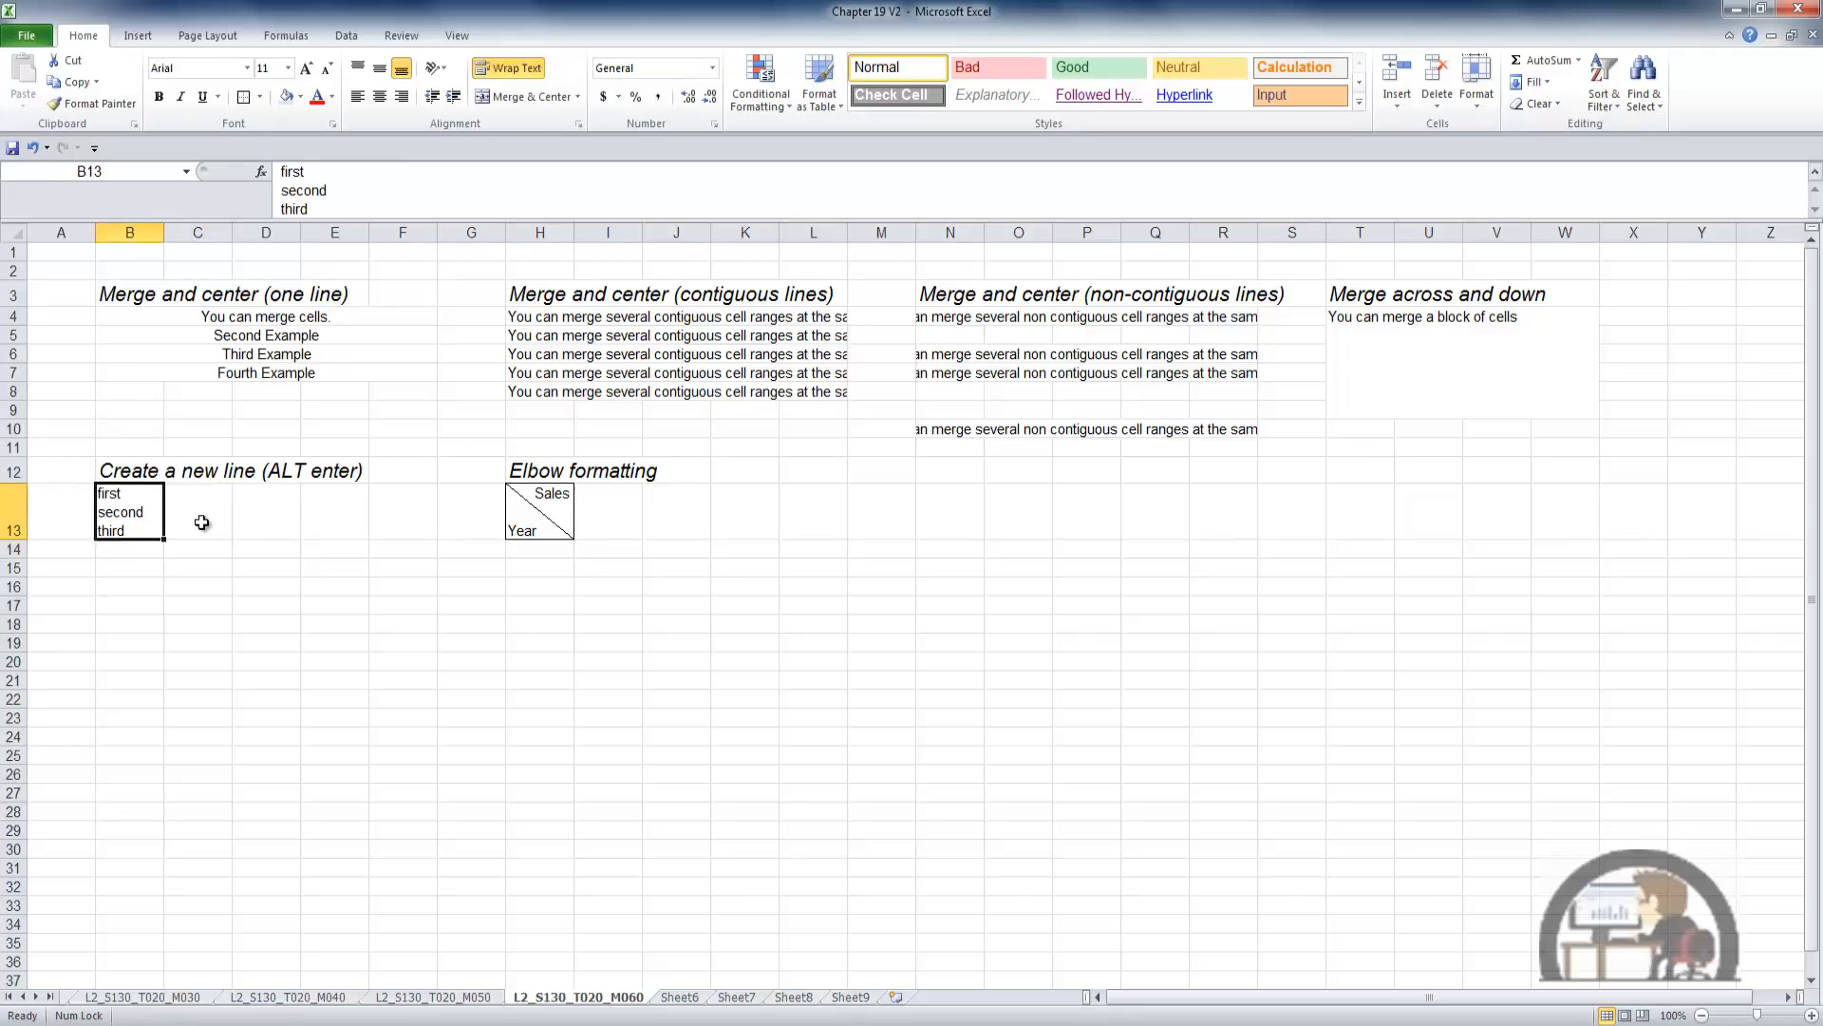
left_click(201, 518)
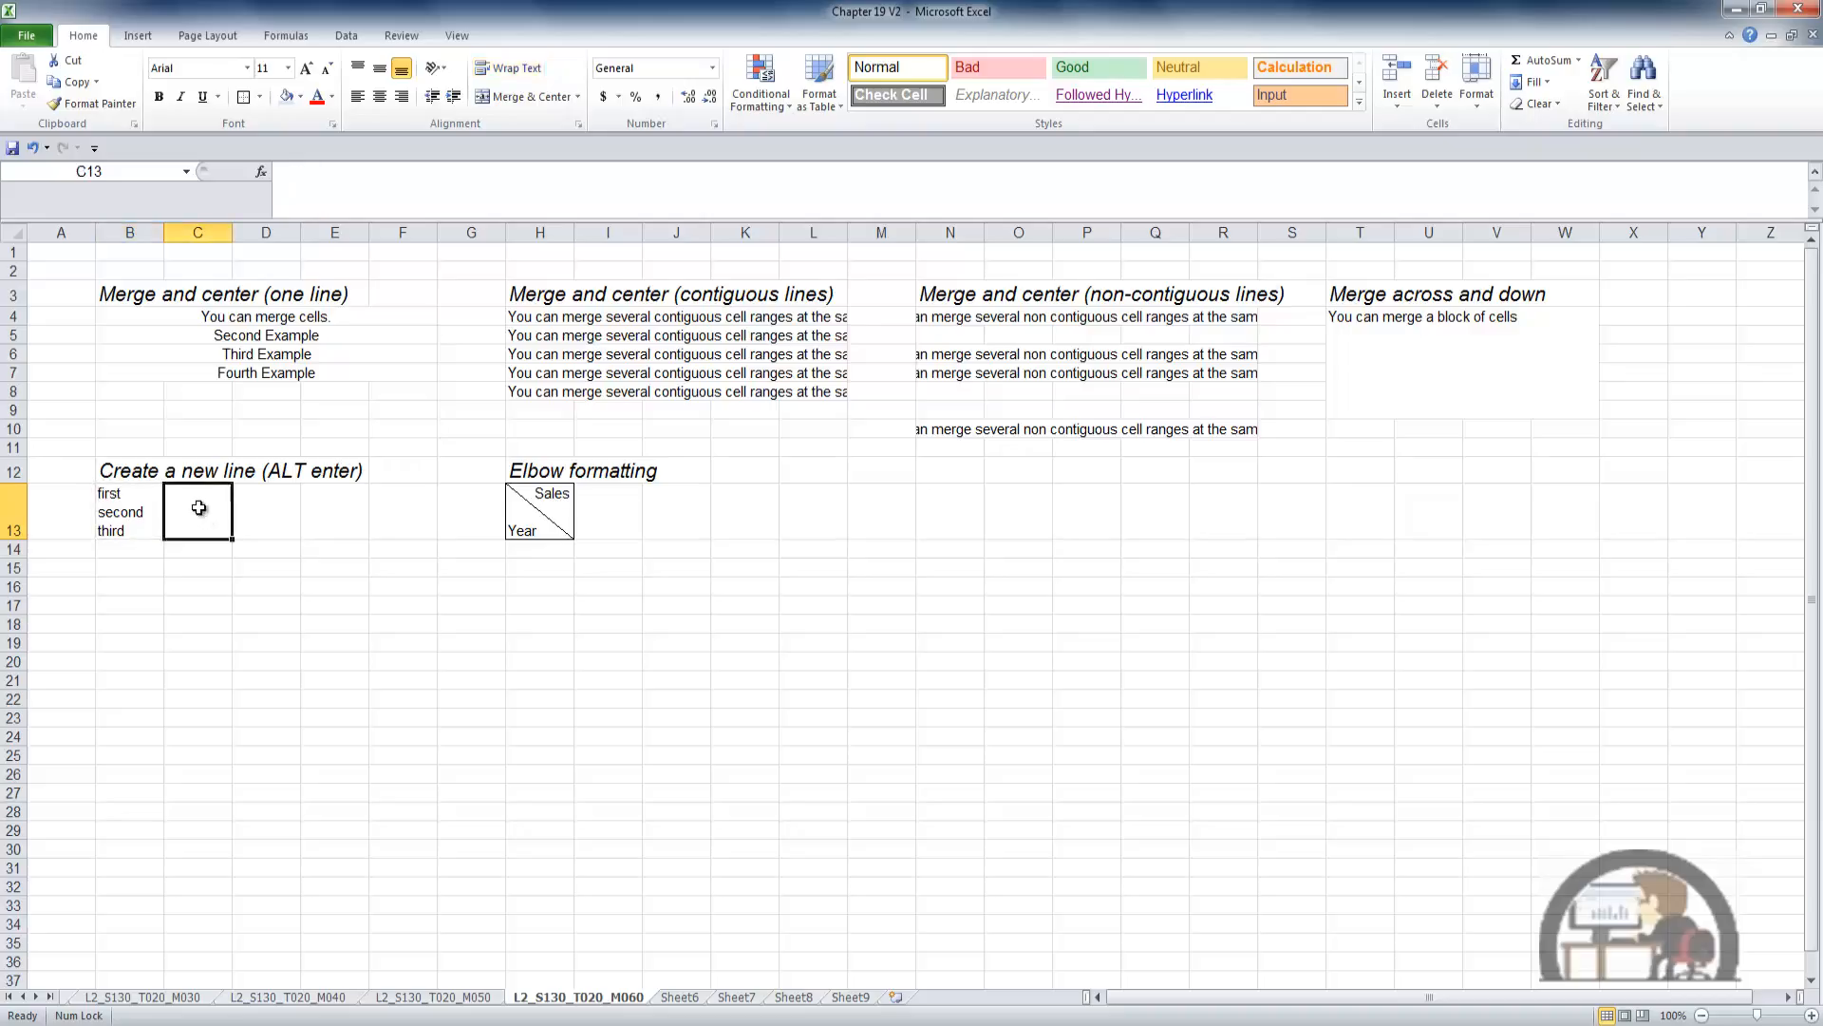
left_click(115, 517)
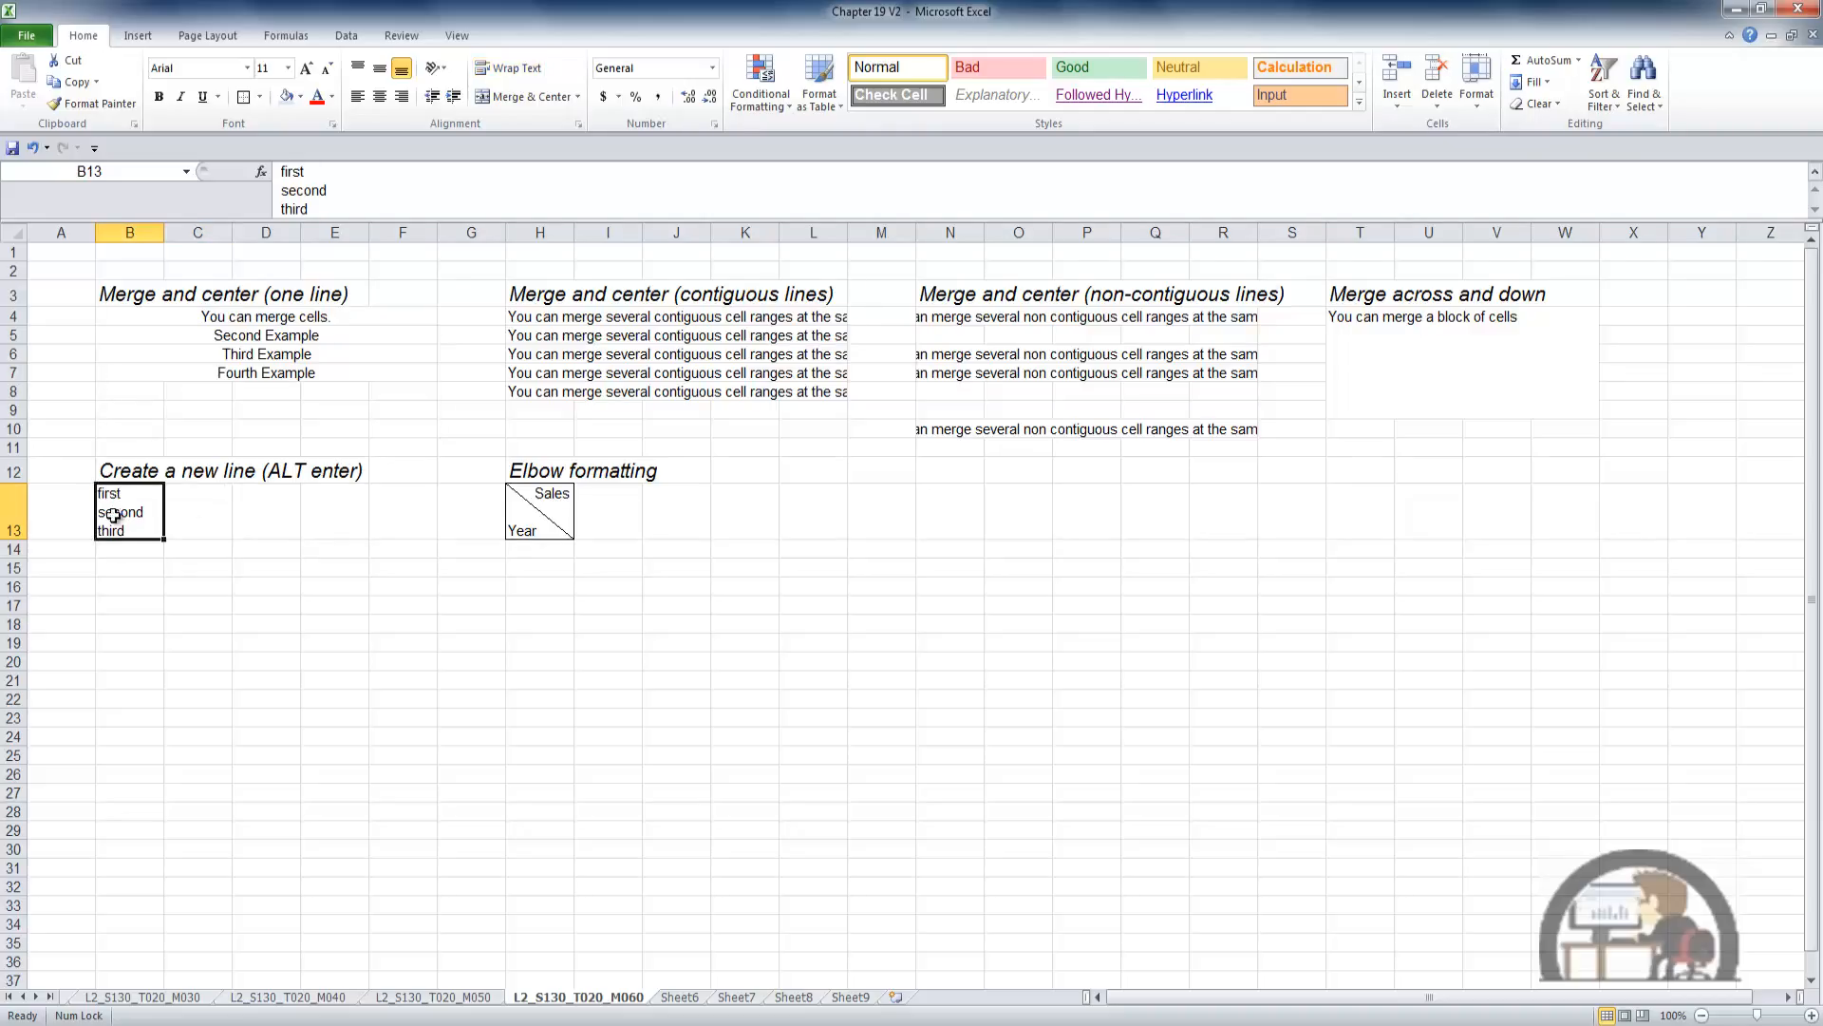
left_click(282, 191)
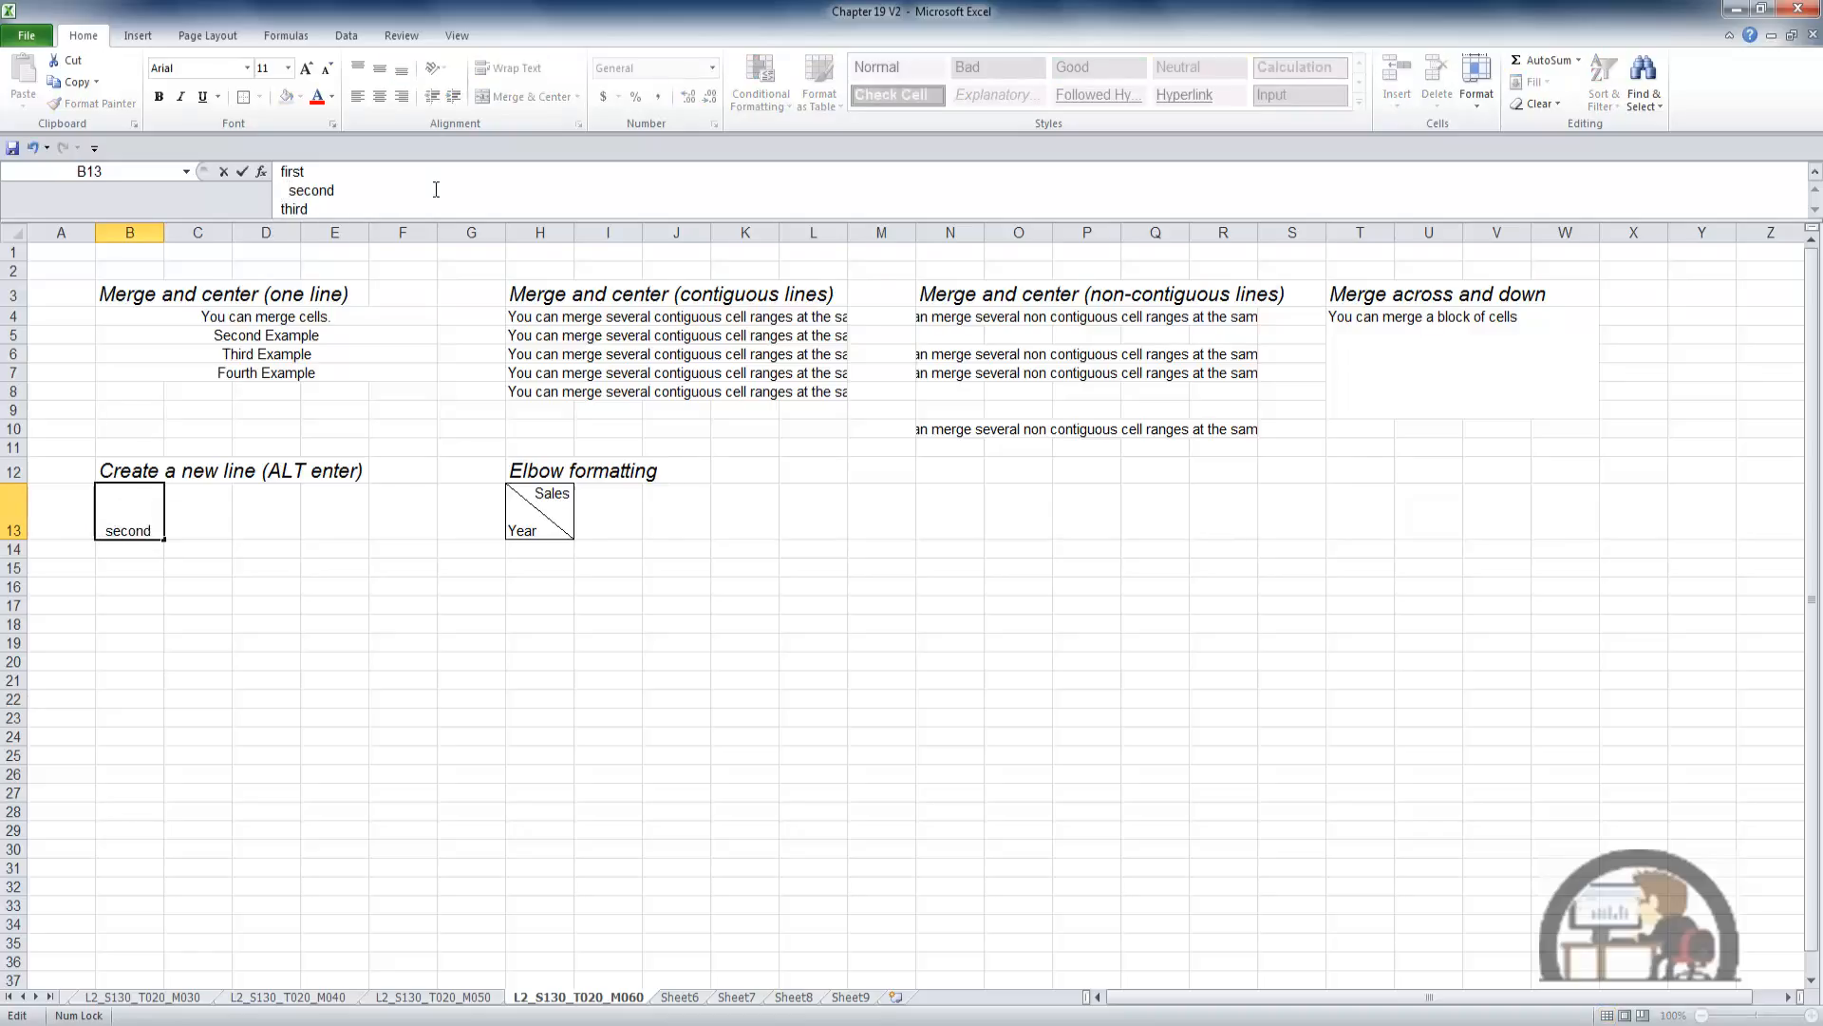
left_click(211, 522)
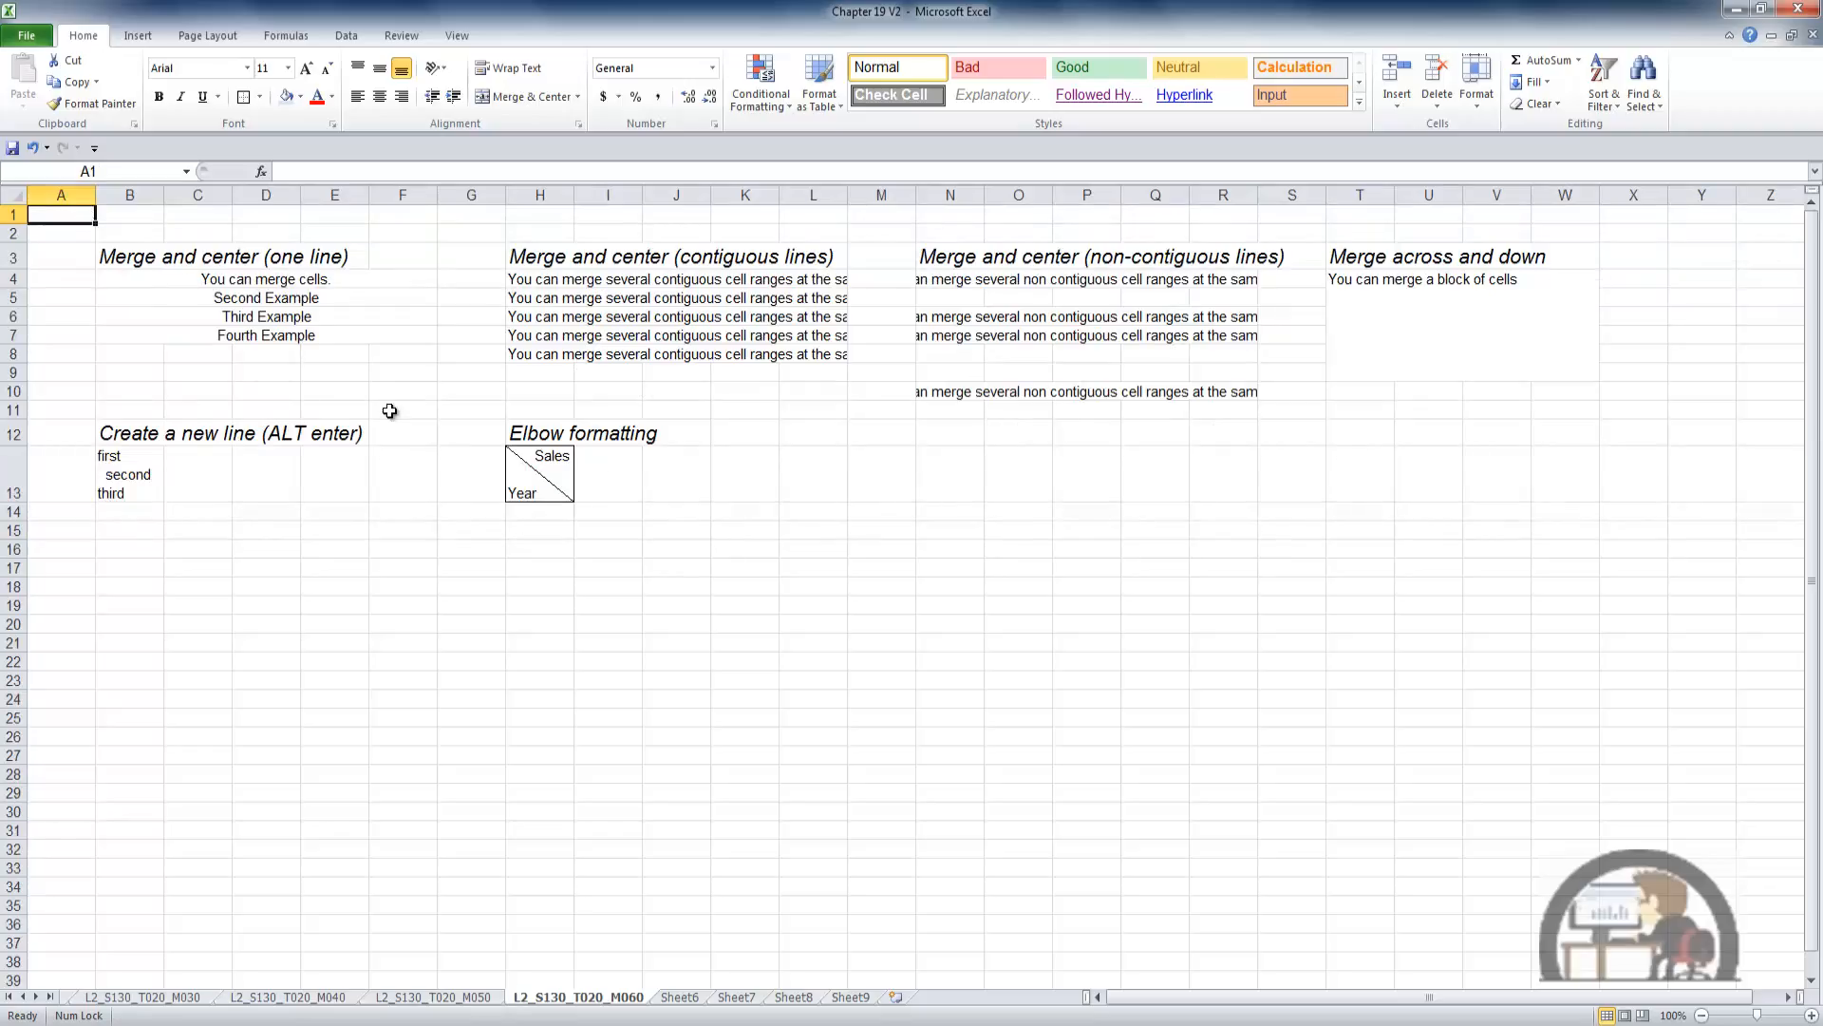
Enter "Sales" preceded by spaces in J13, followed by an empty line and "Year" on the third line of the same cell.
left_click(686, 475)
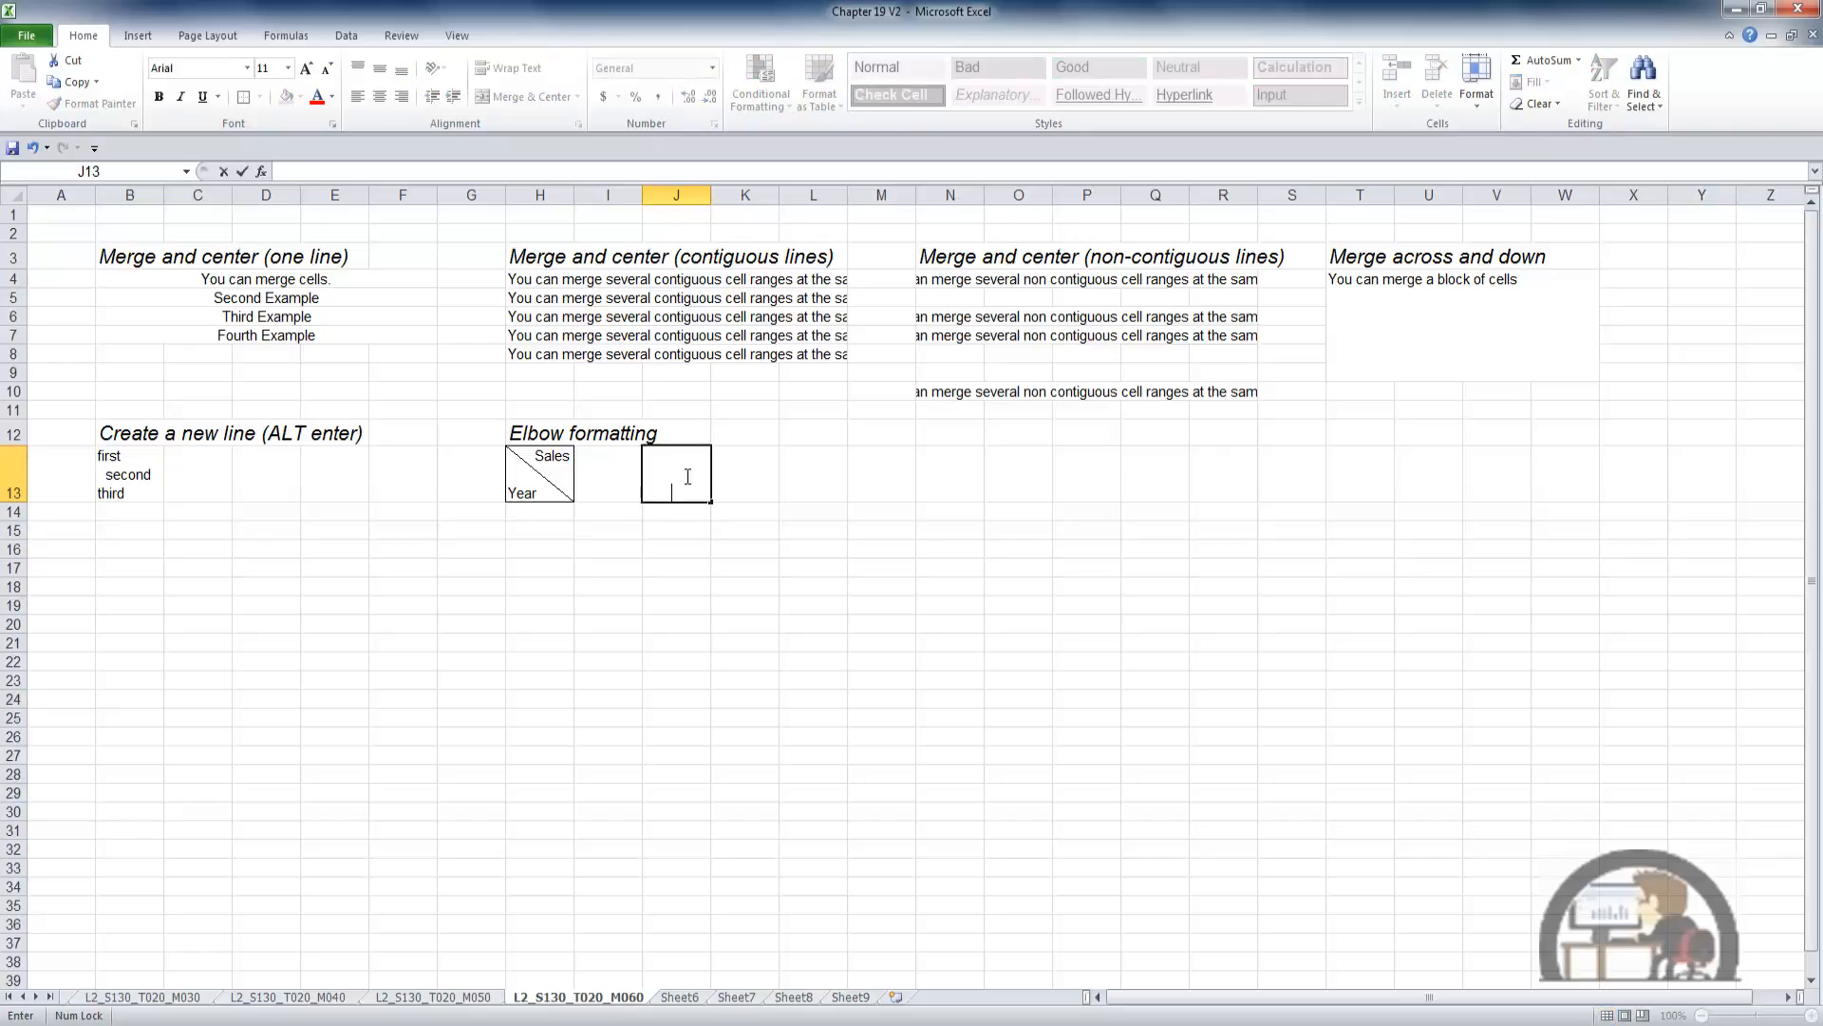
type("Sales")
key("alt+Return")
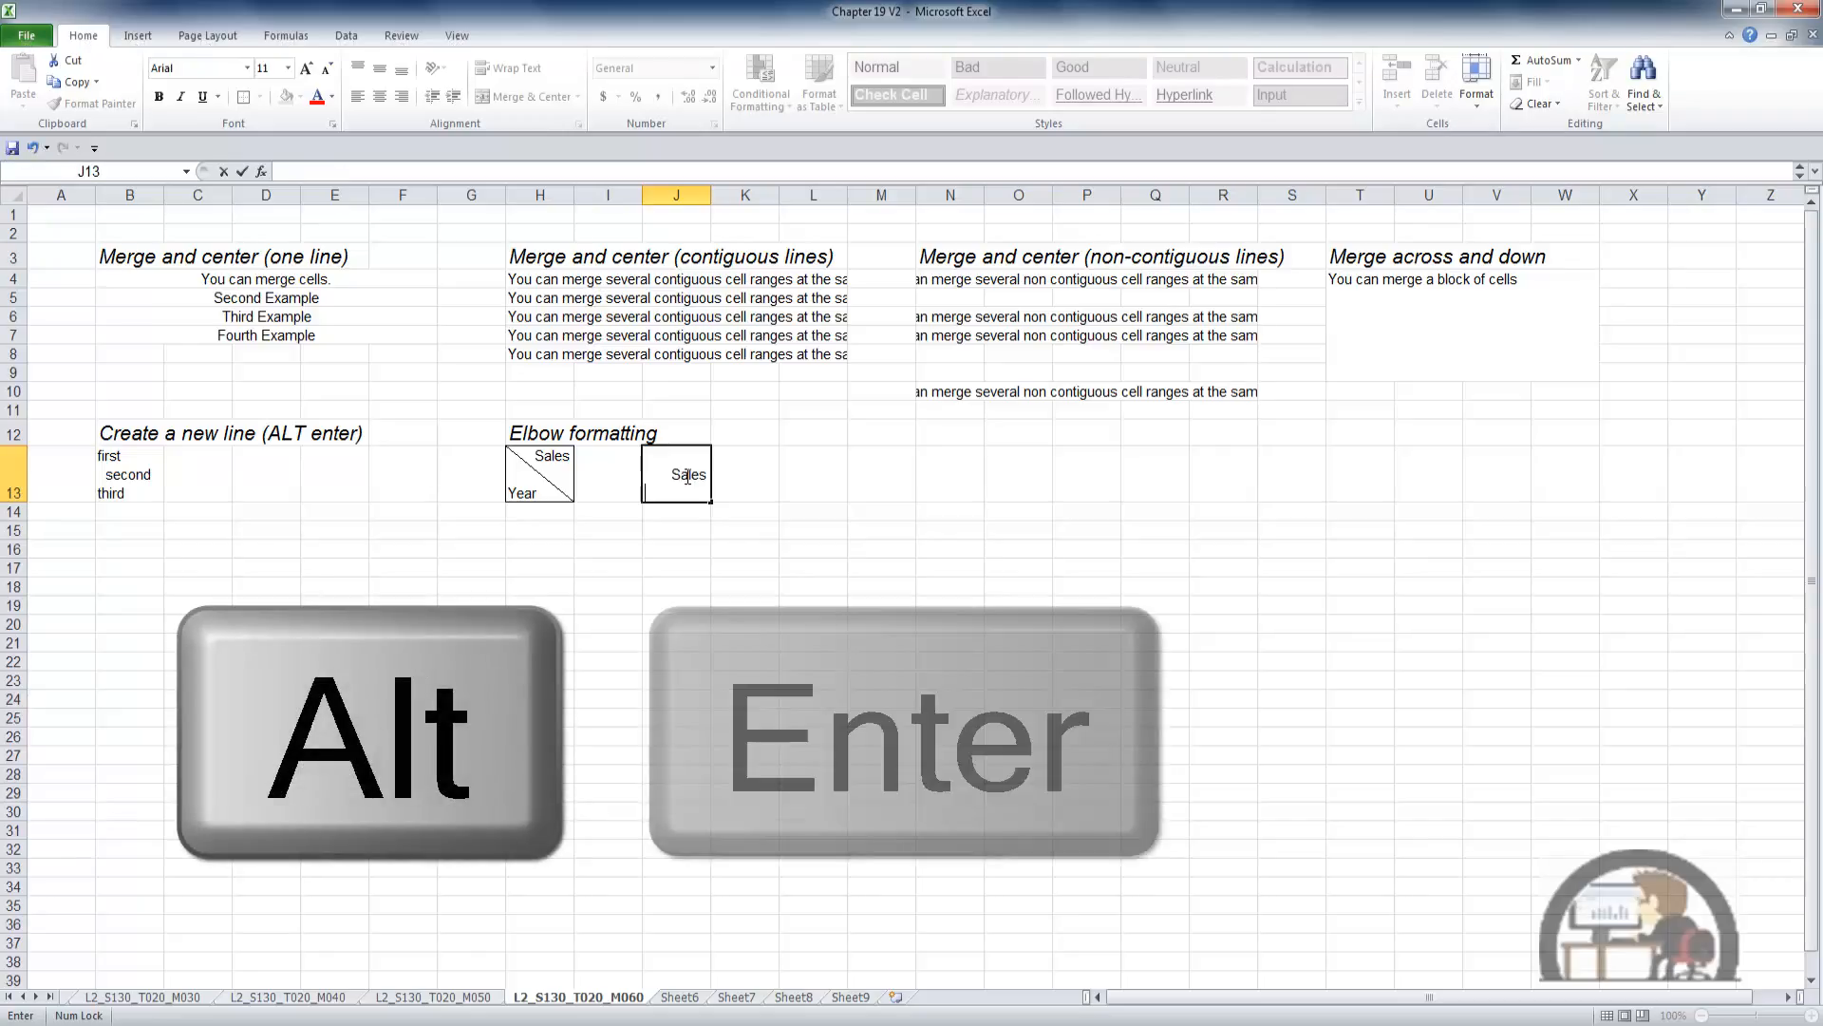
key("alt+Return")
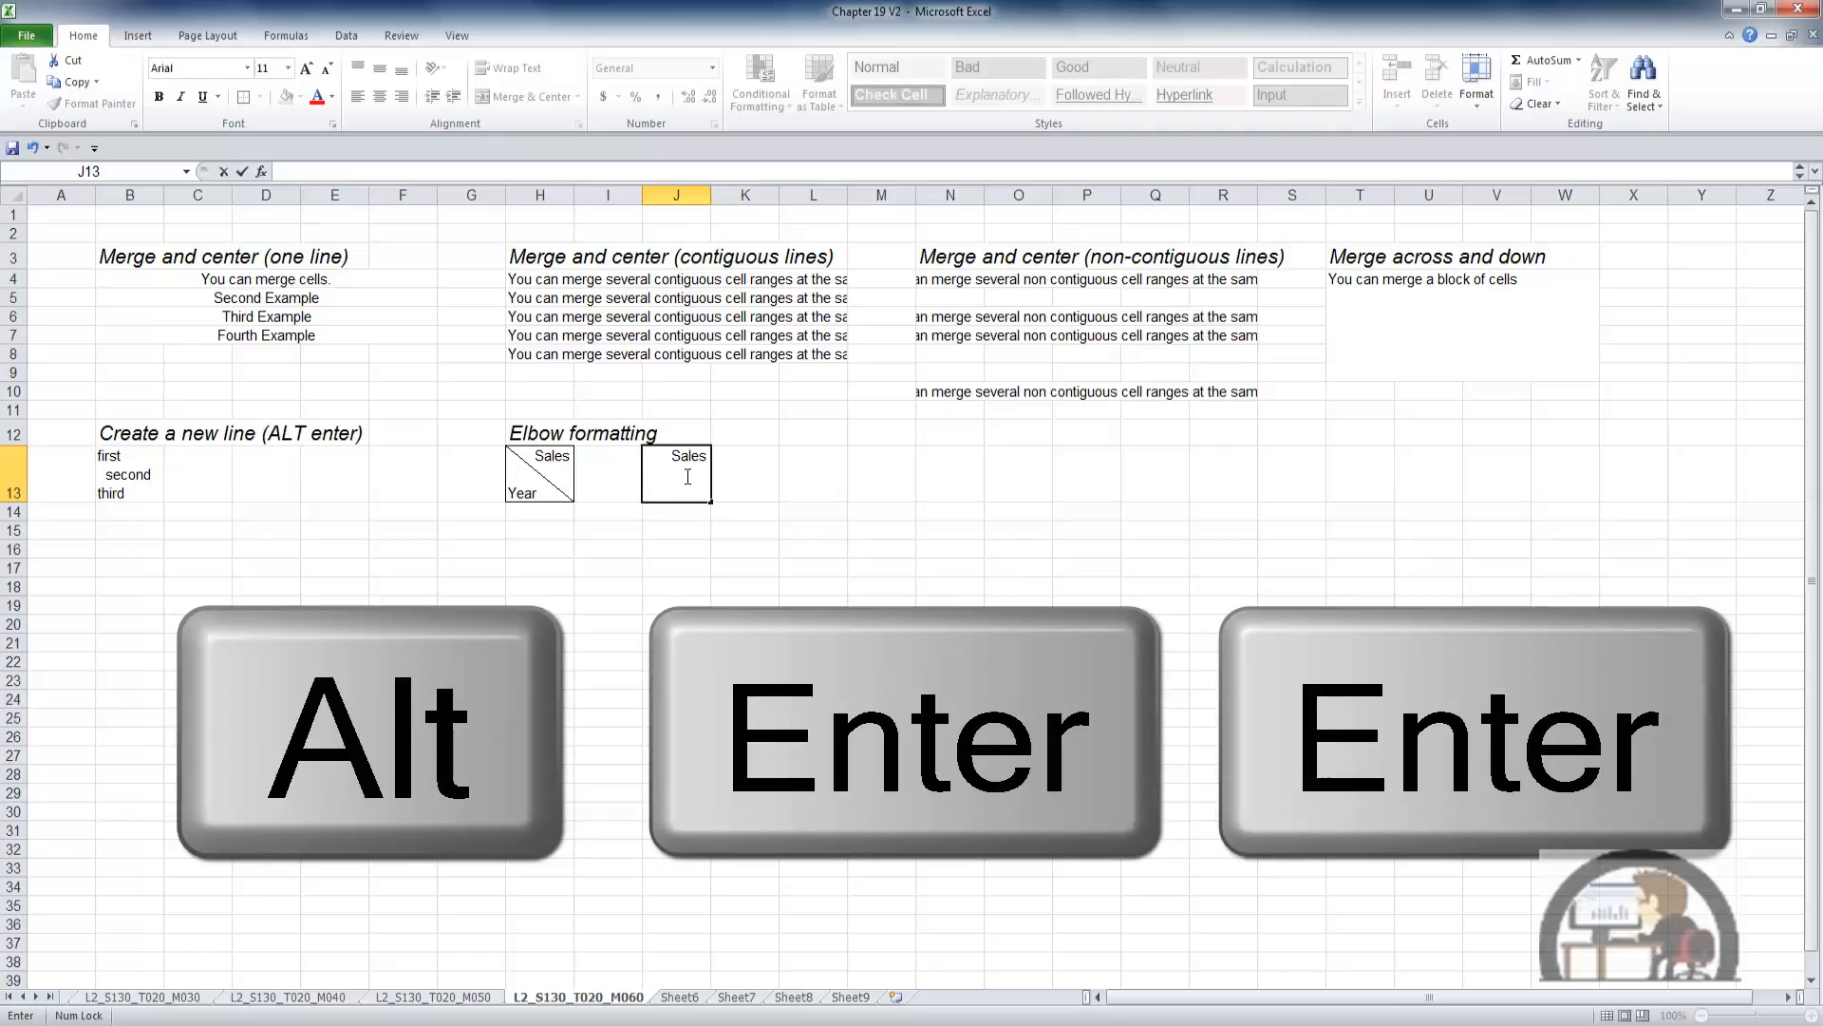
type("Year")
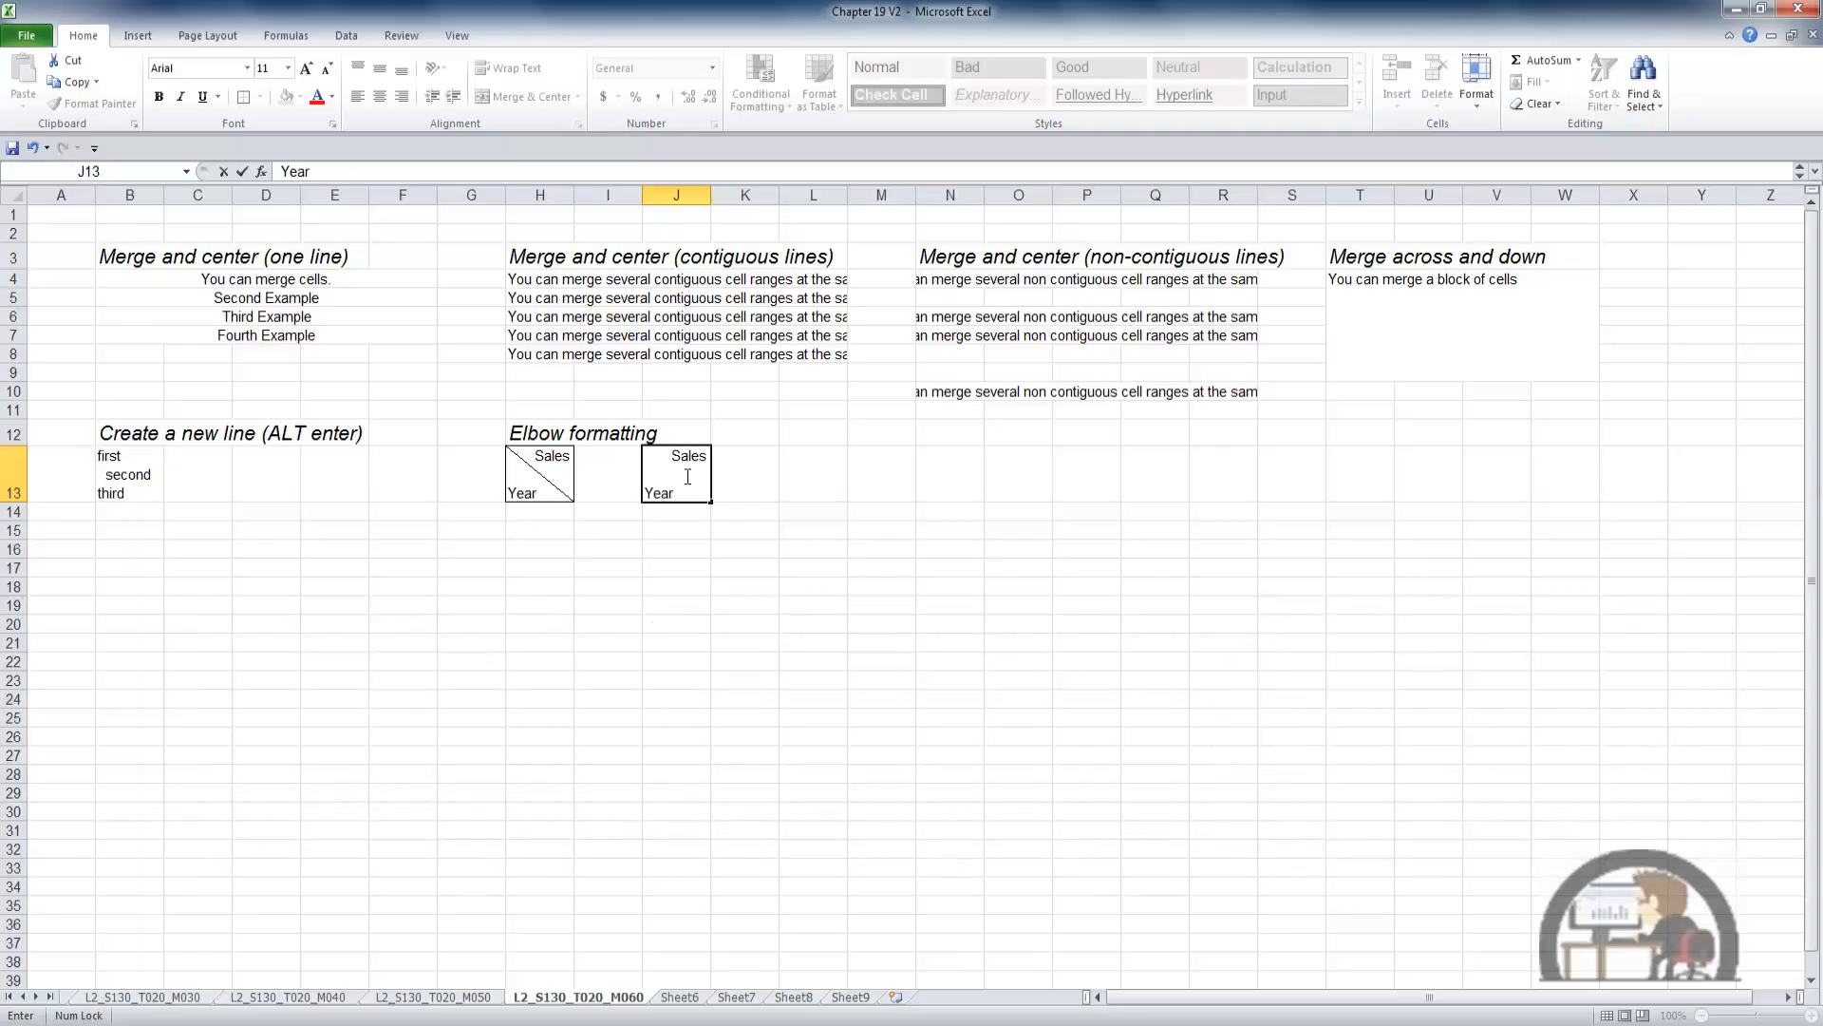
key("ctrl+Return")
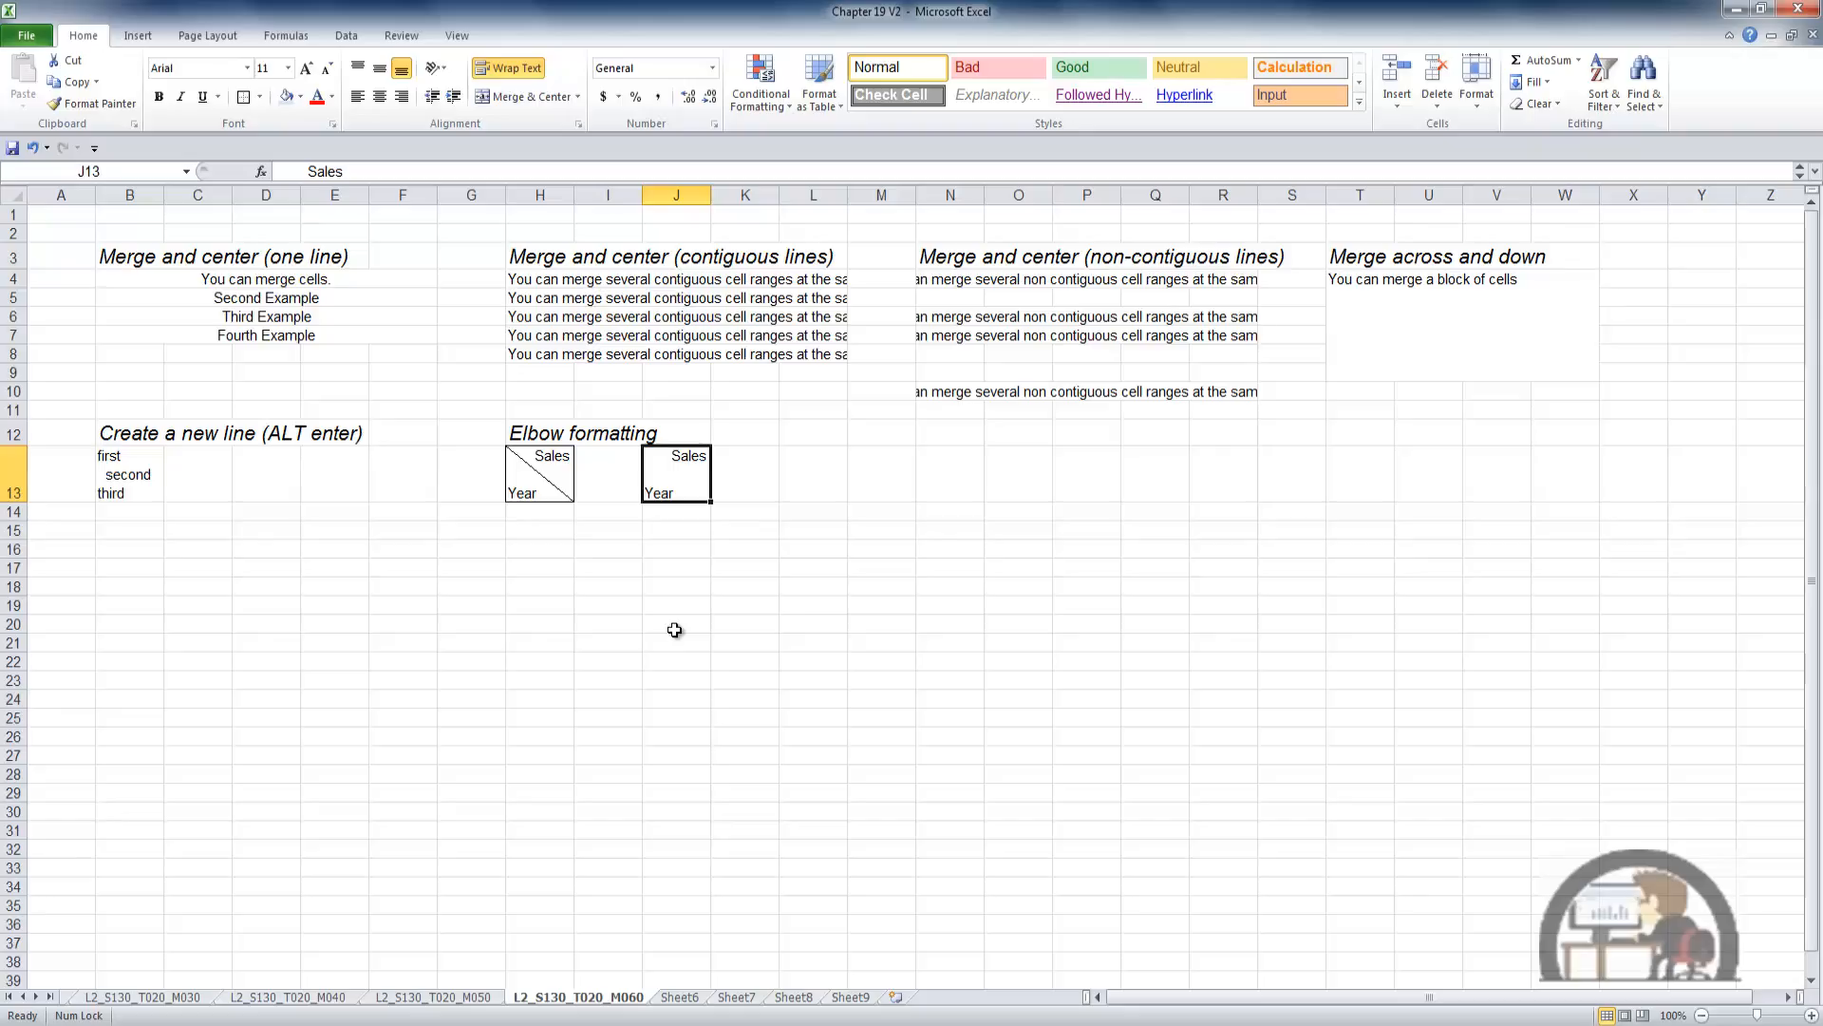
Apply outside borders to J13 and draw a diagonal border from its upper-left to its lower-right corner between Sales and Year.
left_click(258, 95)
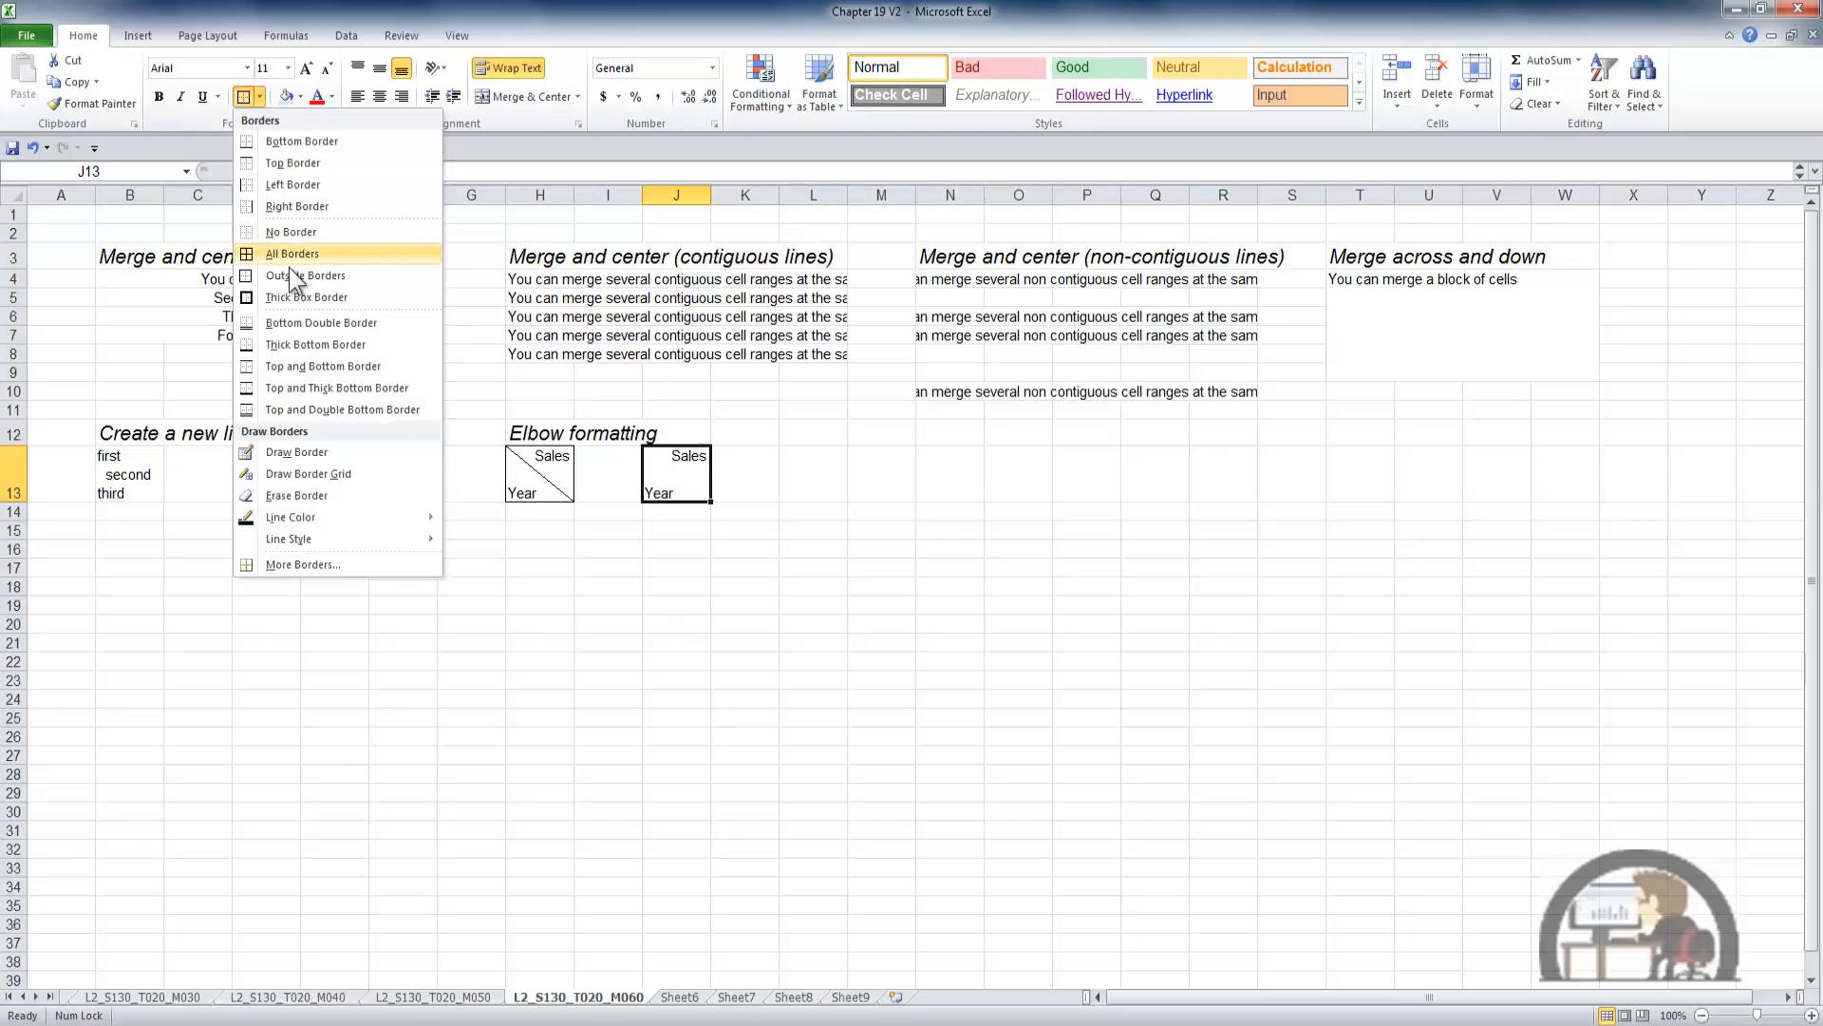
left_click(277, 275)
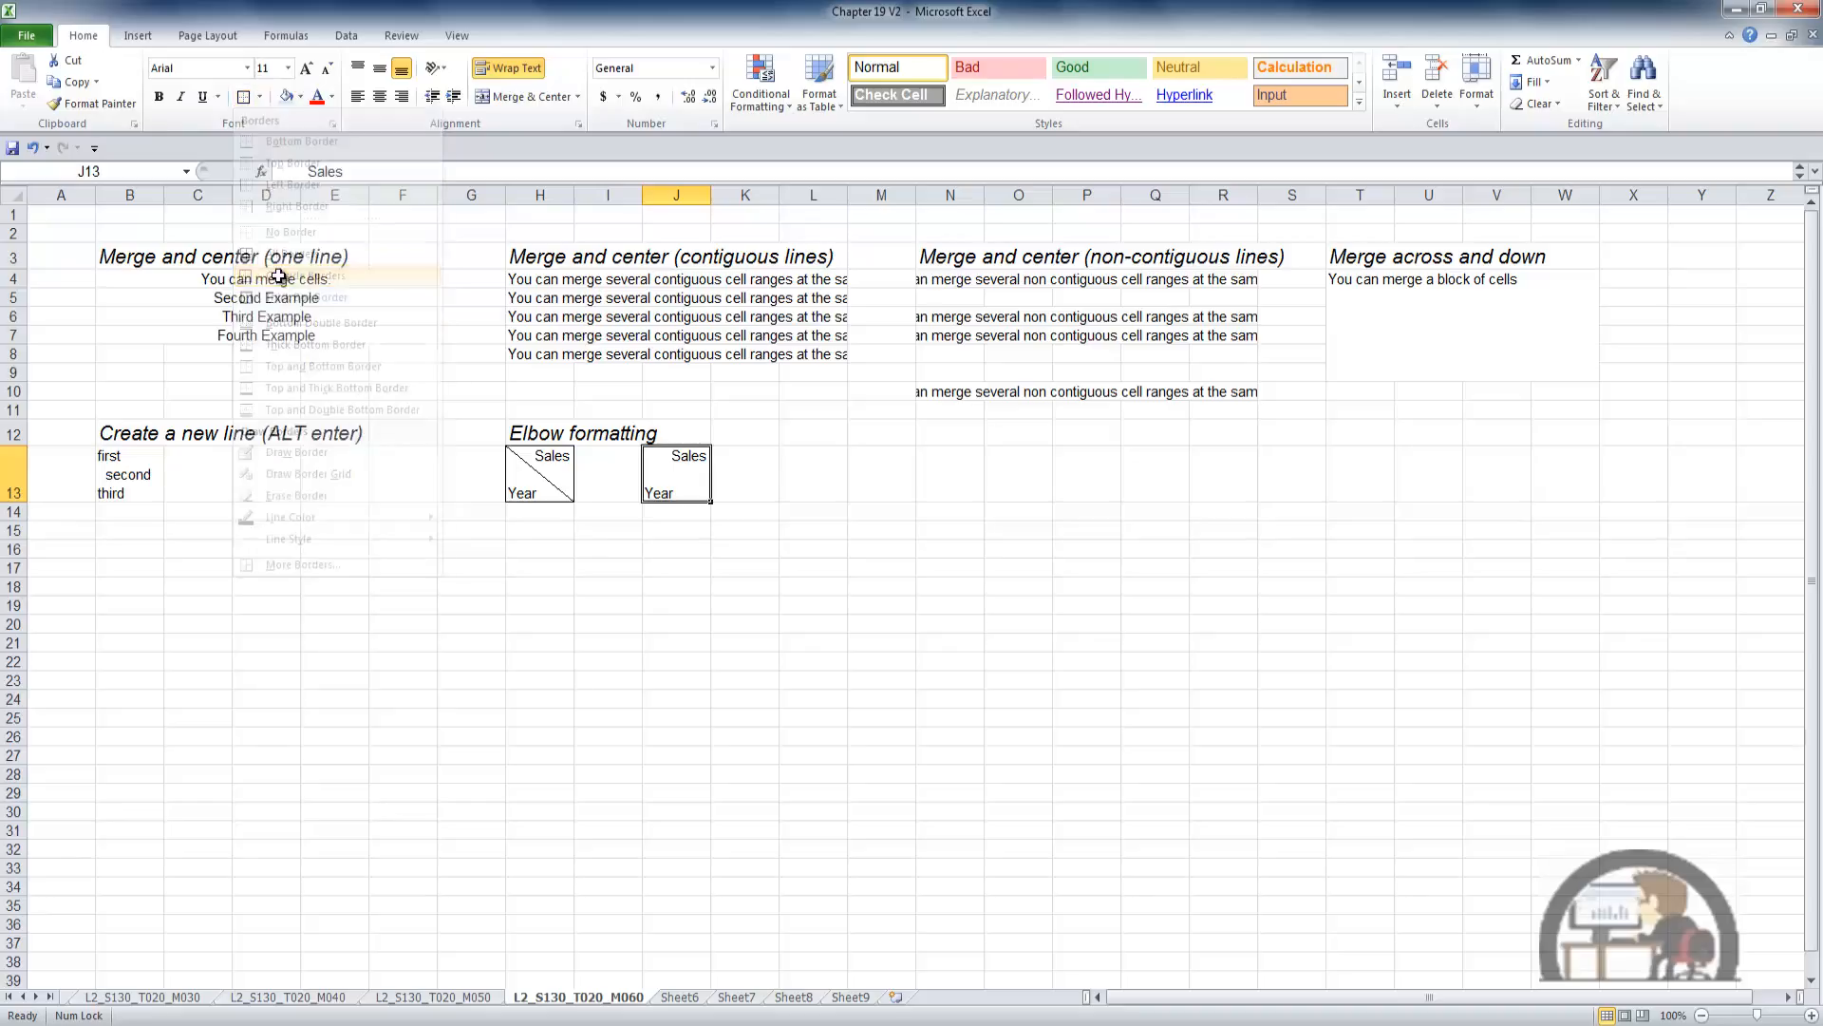
left_click(259, 96)
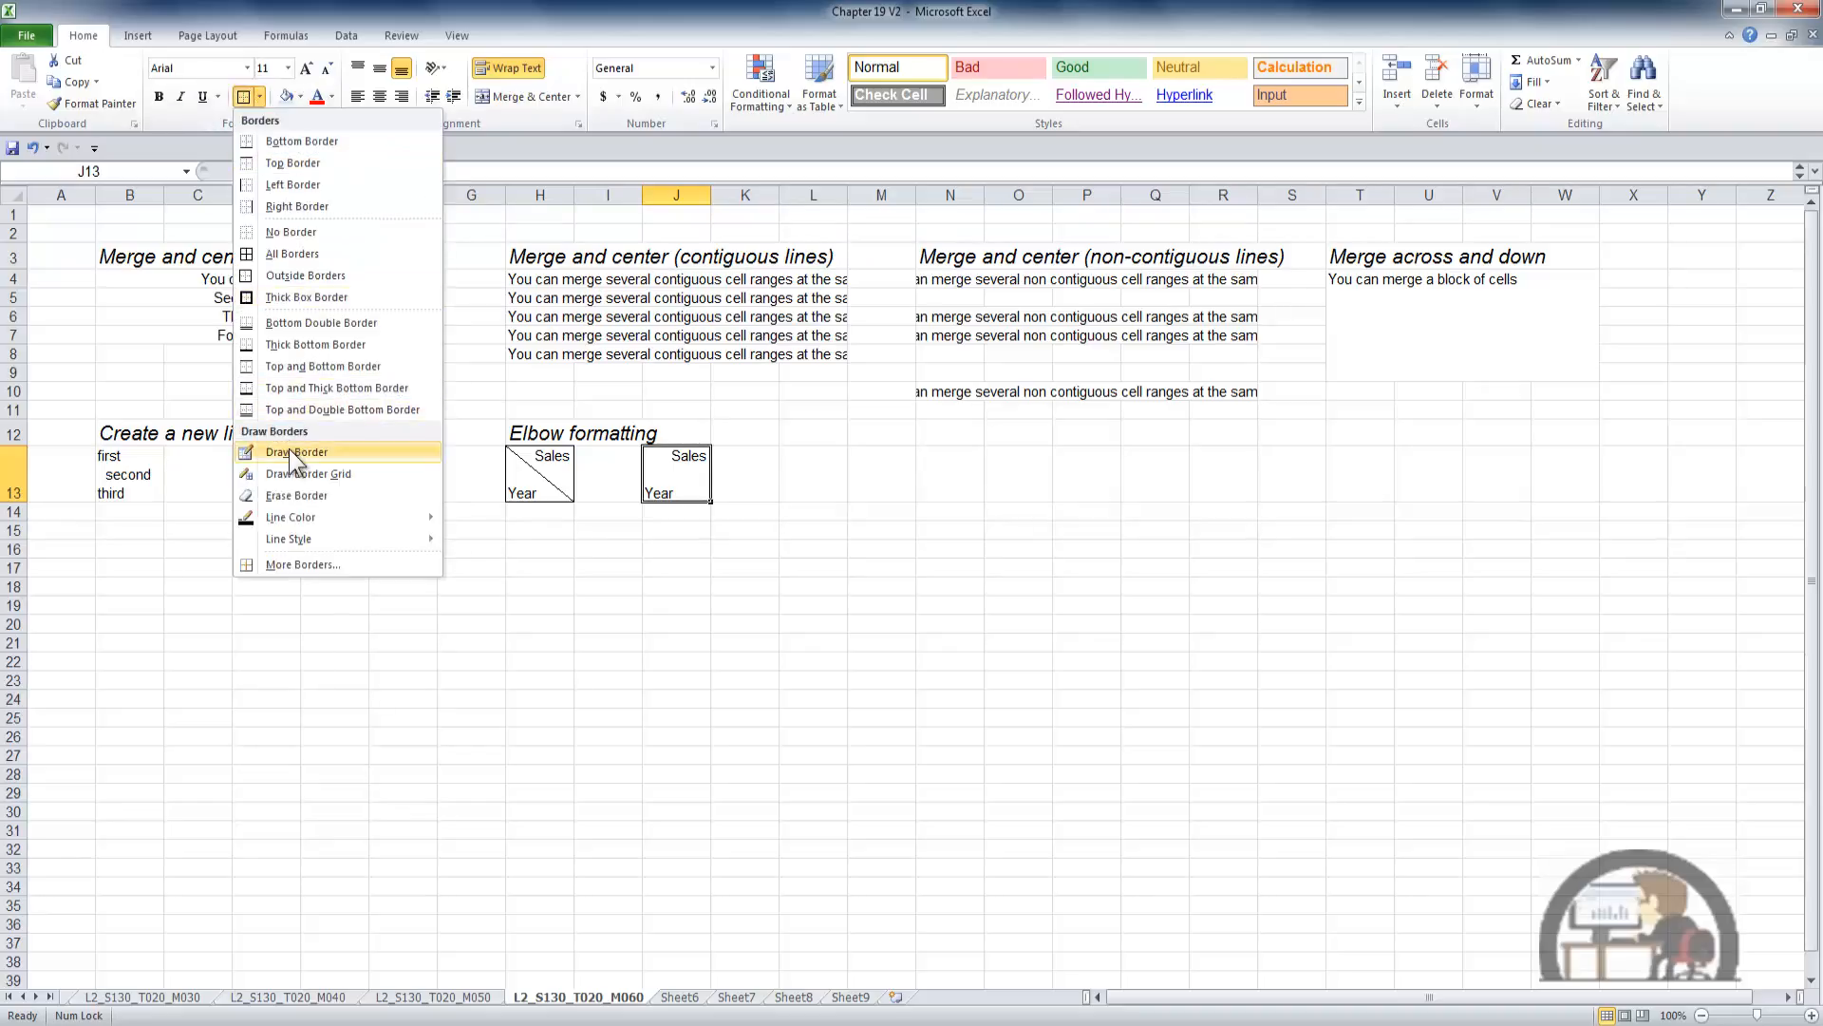
left_click(294, 453)
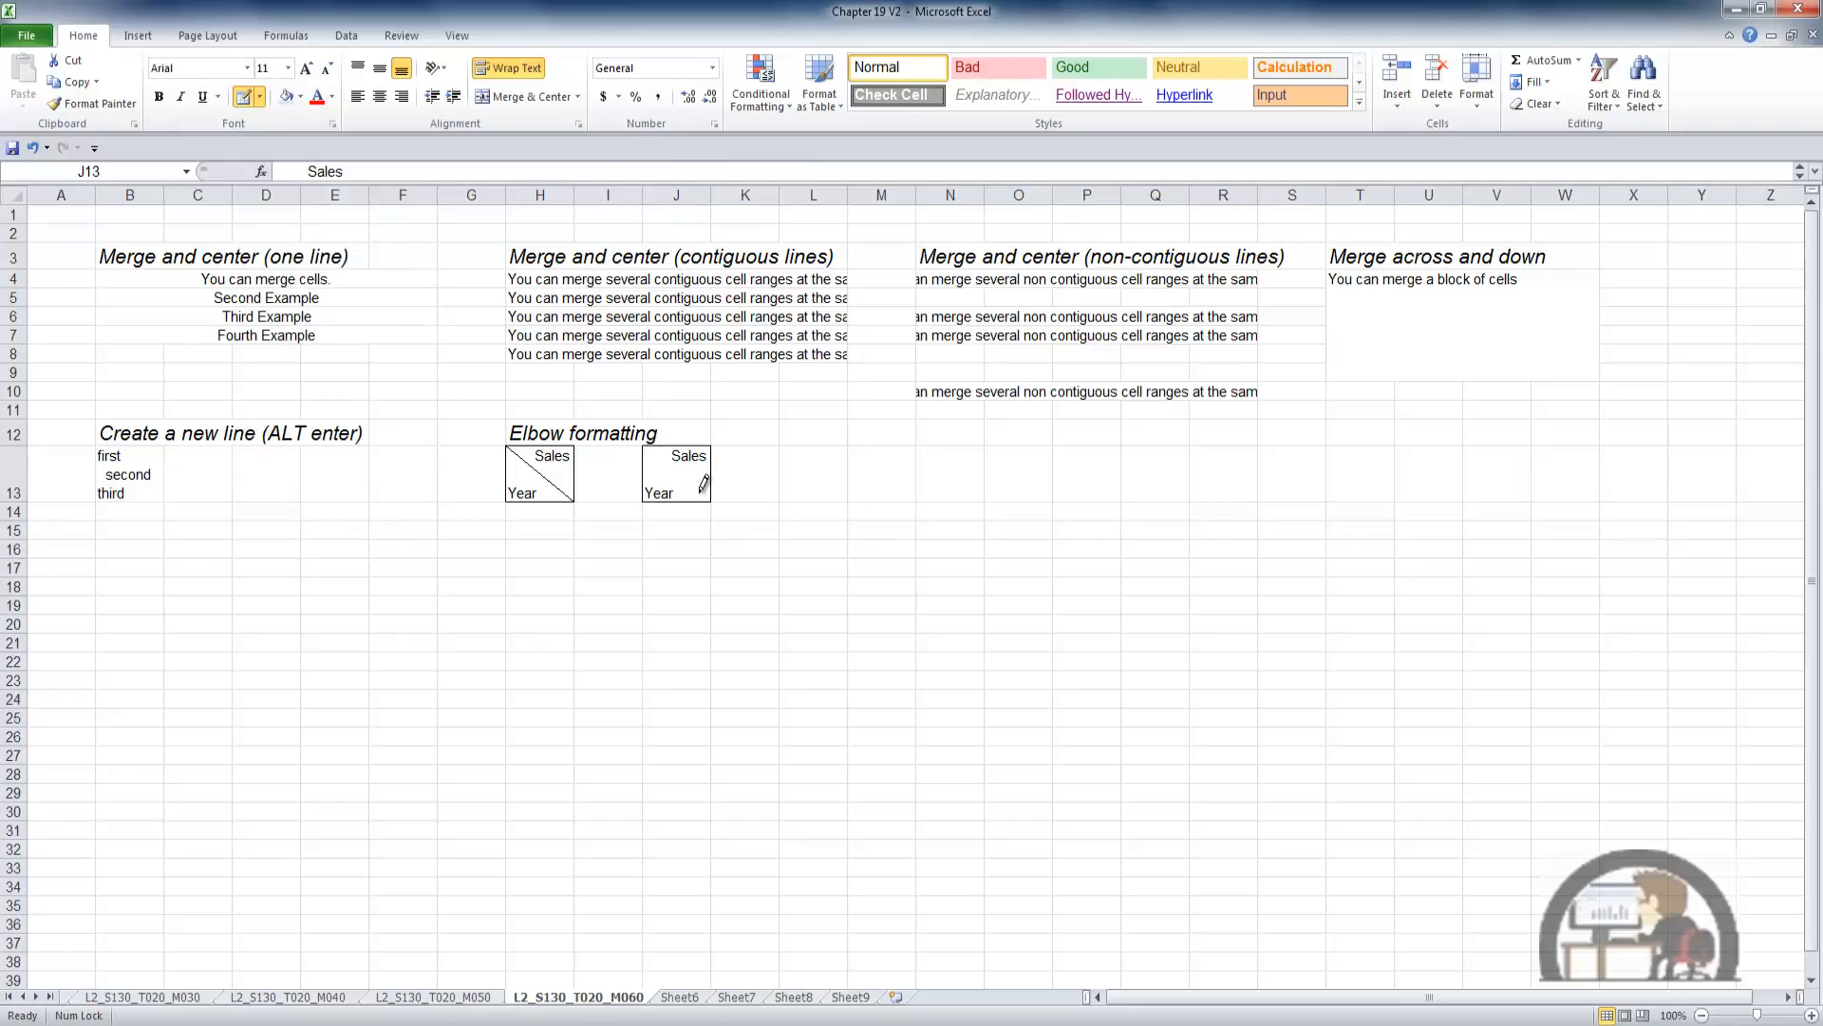
left_click_drag(701, 490, 710, 495)
key("Escape")
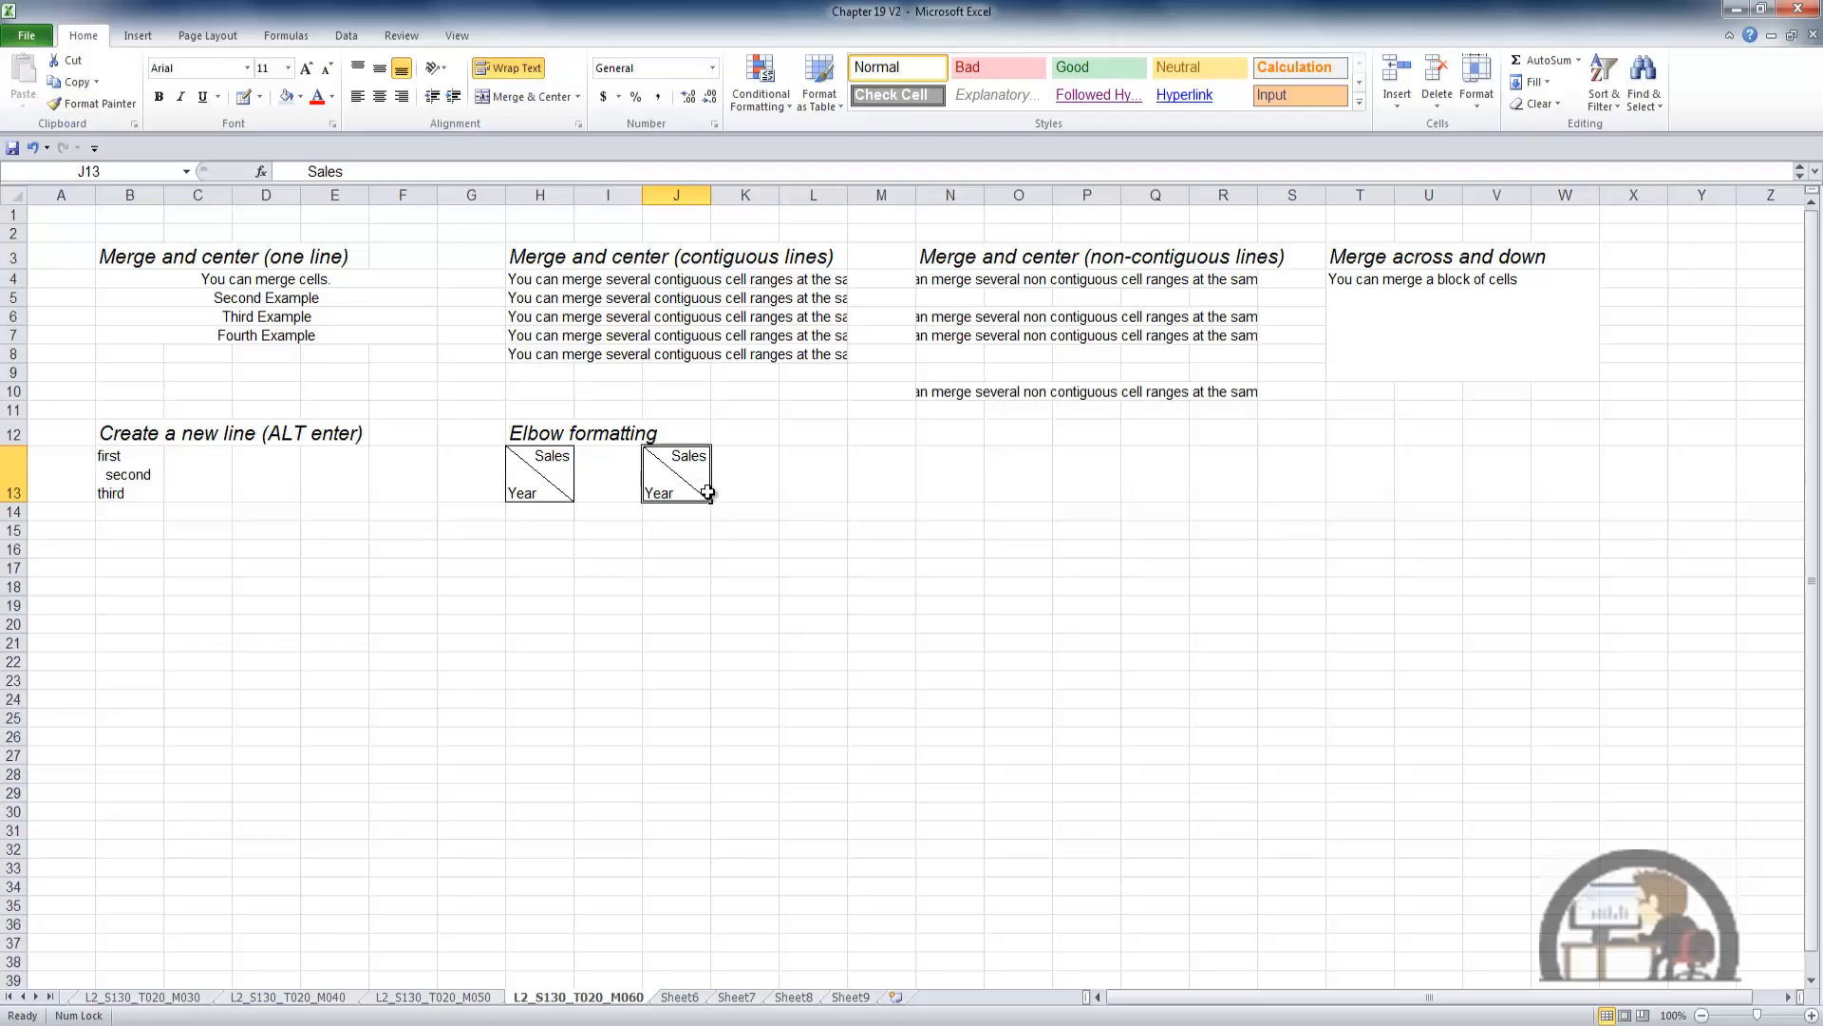
left_click(663, 535)
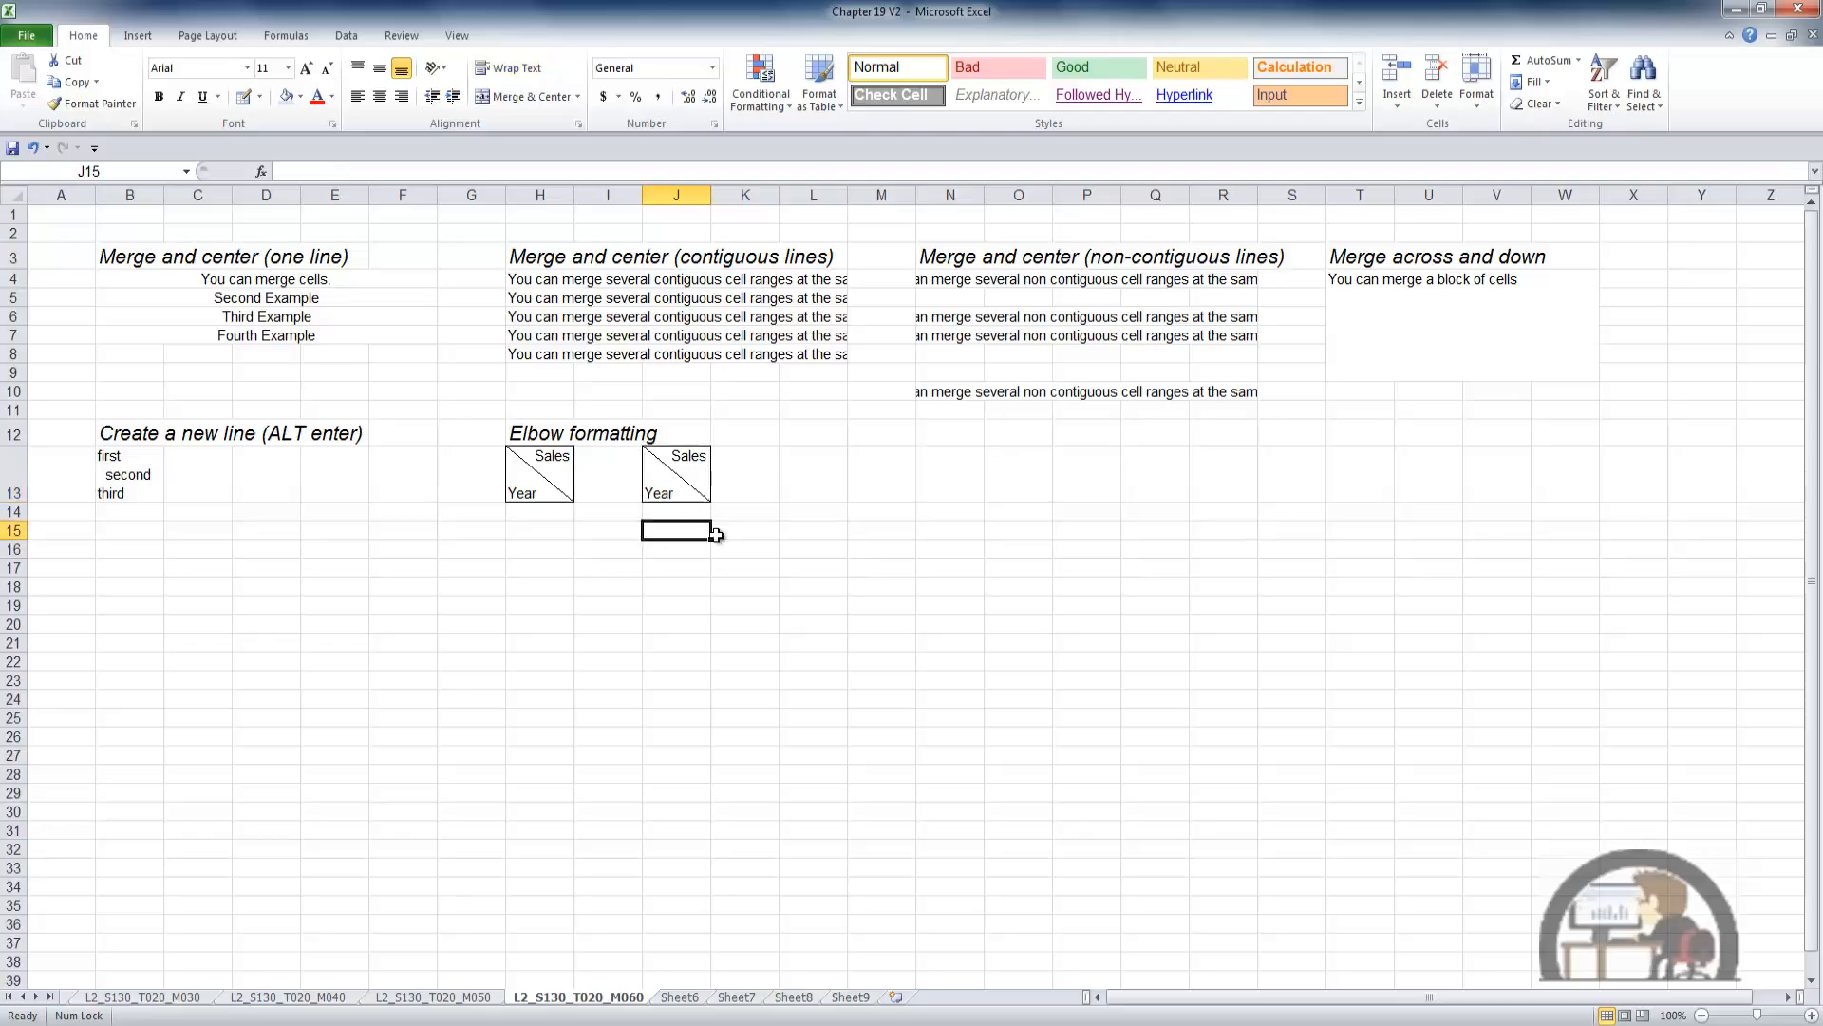